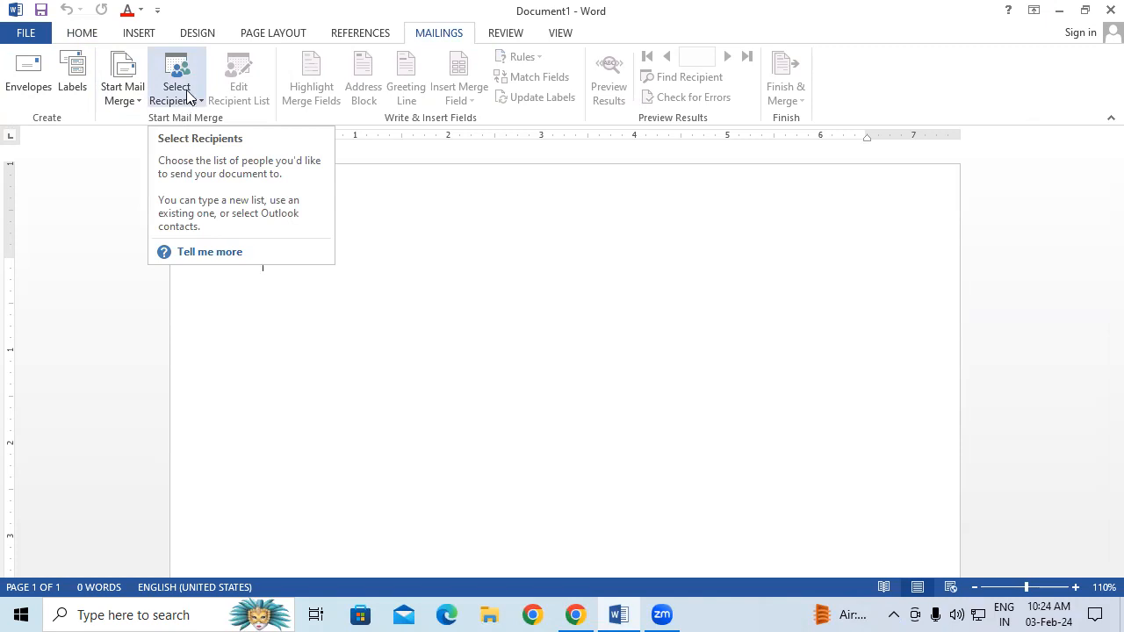
# Choose Select Recipients > Use an Existing List to open the Select Data Source dialog
pyautogui.click(187, 93)
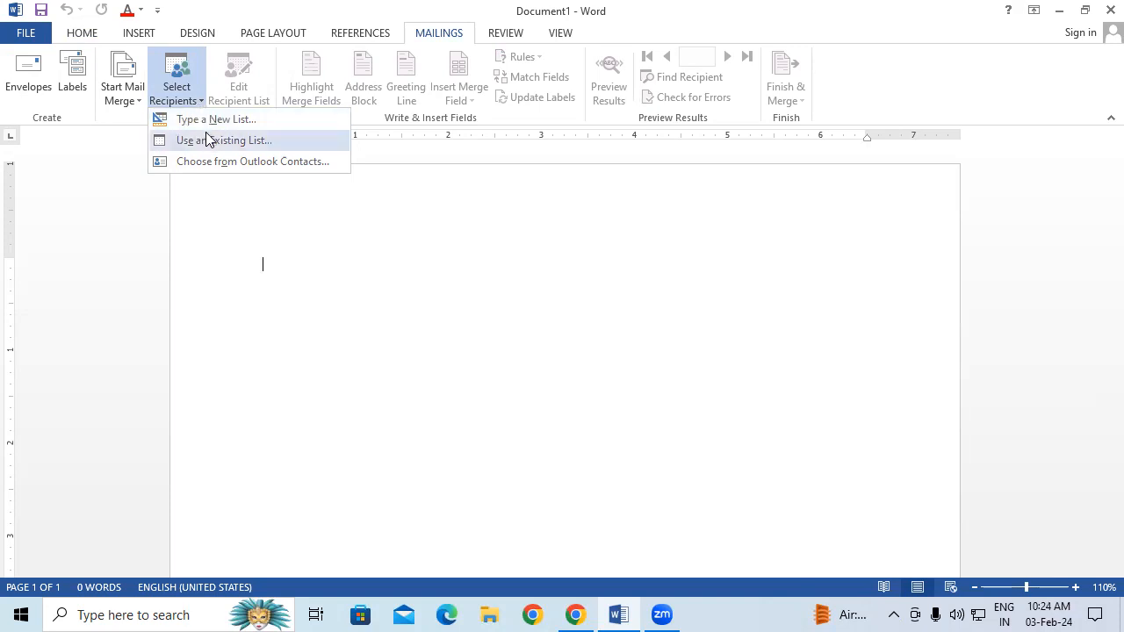
pyautogui.click(207, 141)
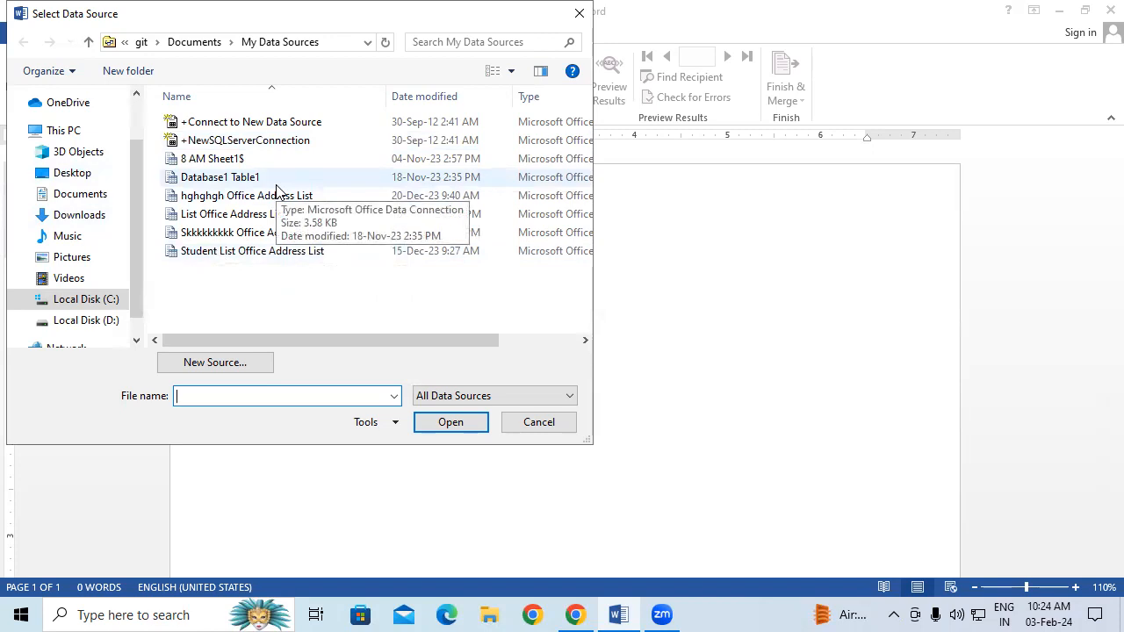
# Browse to Documents and open the SBI EMPLOYEE DATA 10.3 database as the recipient list
pyautogui.click(91, 194)
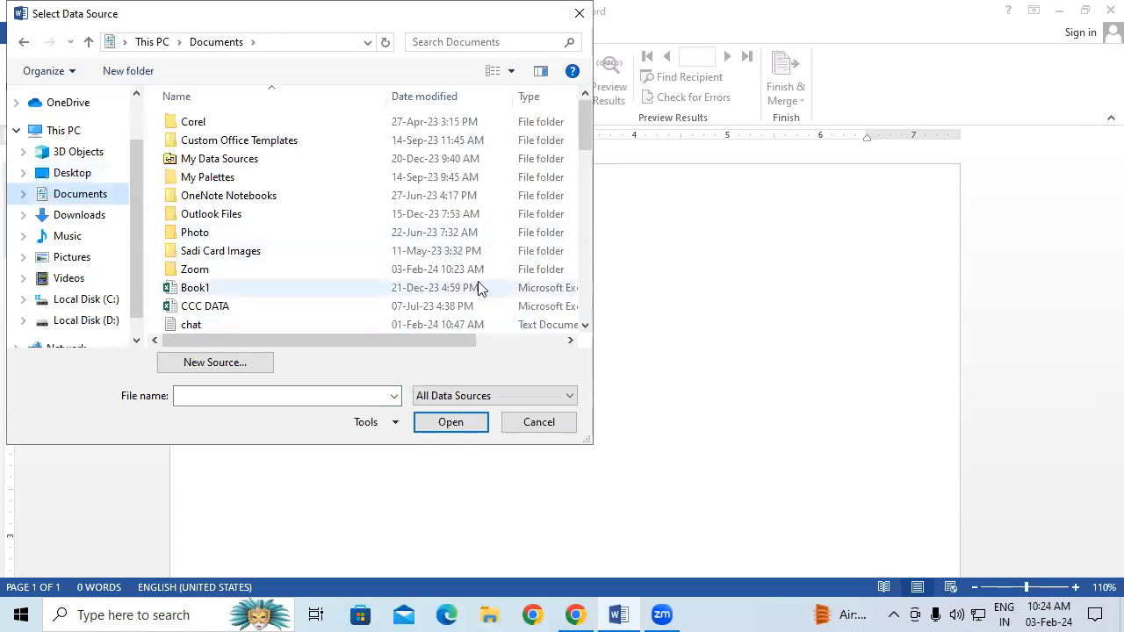
pyautogui.moveTo(585, 115); pyautogui.dragTo(590, 250)
pyautogui.moveTo(448, 28); pyautogui.dragTo(826, 300)
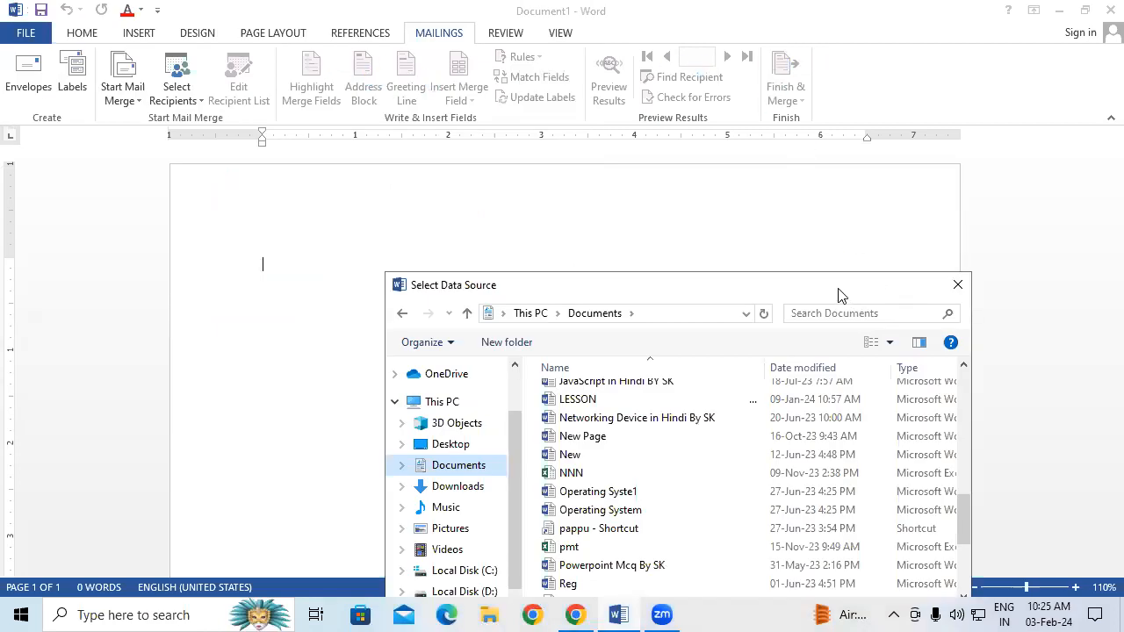
pyautogui.moveTo(837, 295); pyautogui.dragTo(498, 51)
pyautogui.scroll(-2, 281, 231)
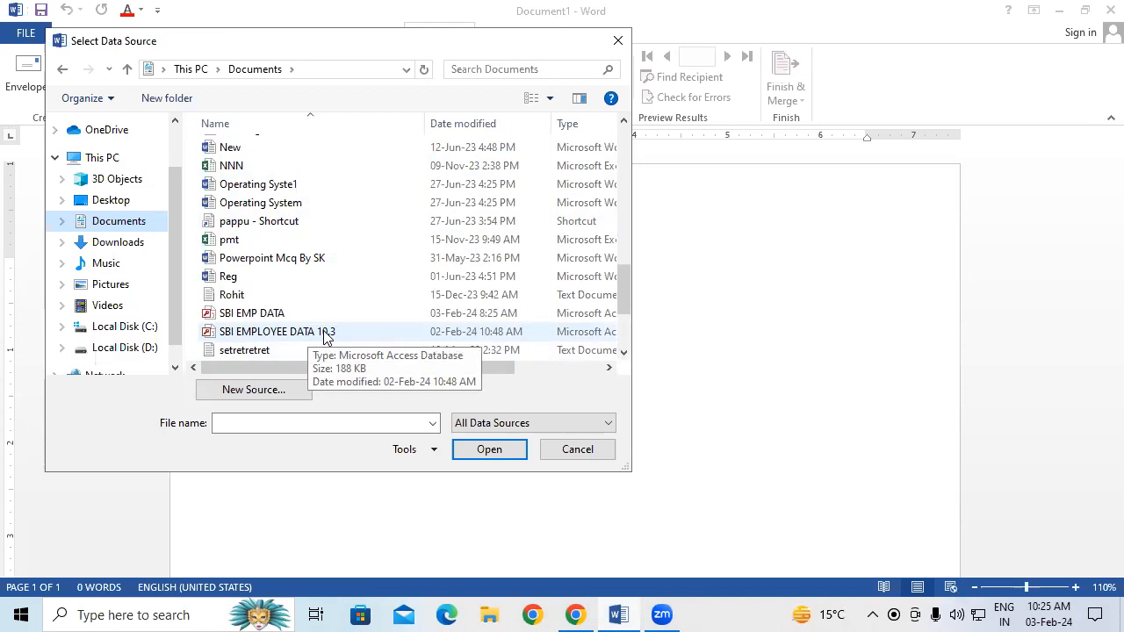
pyautogui.click(377, 326)
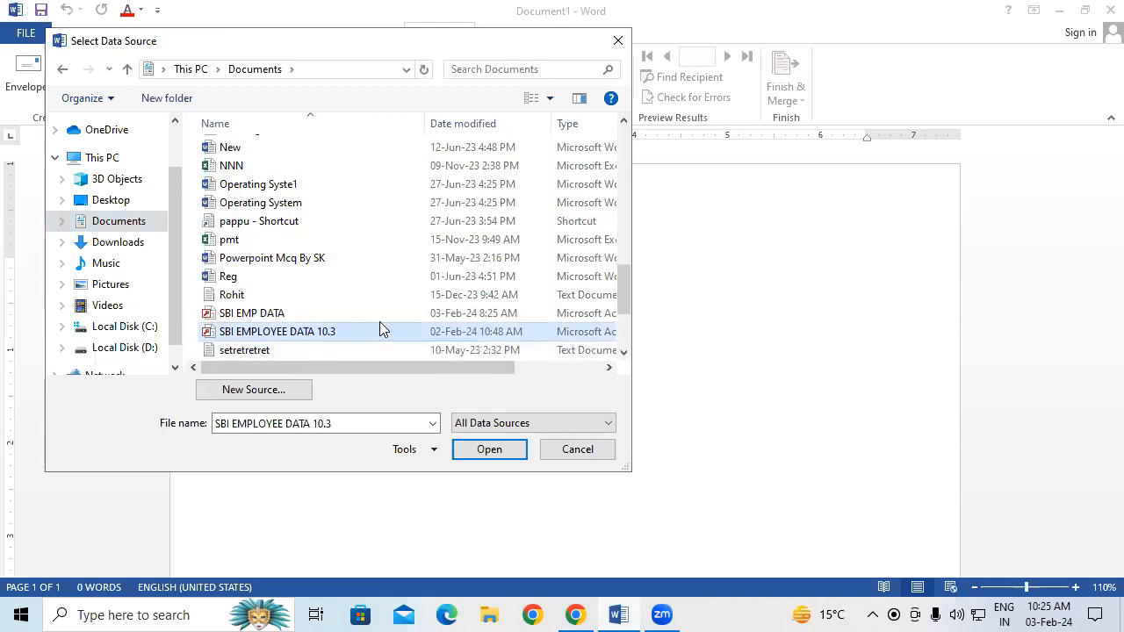
pyautogui.click(489, 450)
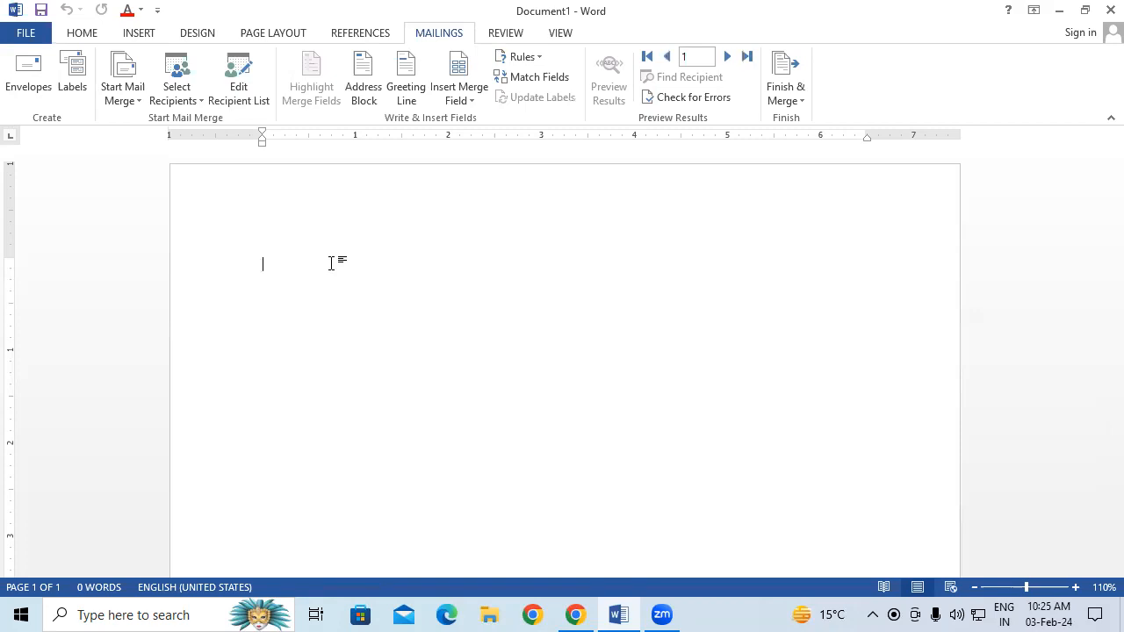
# From Edit Recipient List, open the SBI EMPLOYEE DATA 10.3.mdb data source for editing
pyautogui.click(239, 88)
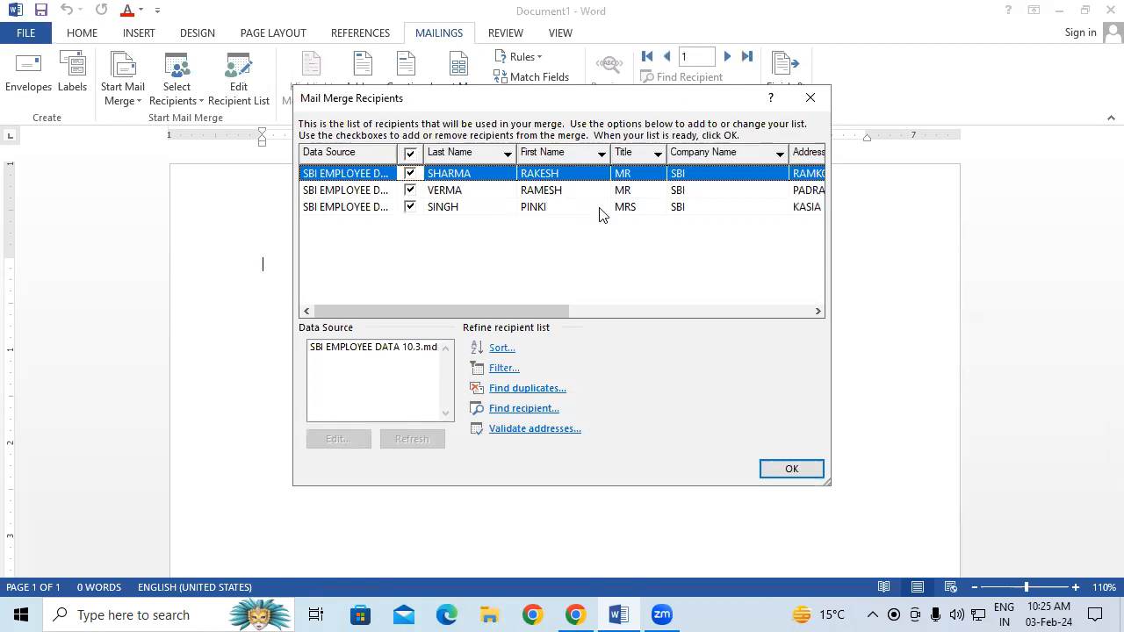
pyautogui.click(498, 193)
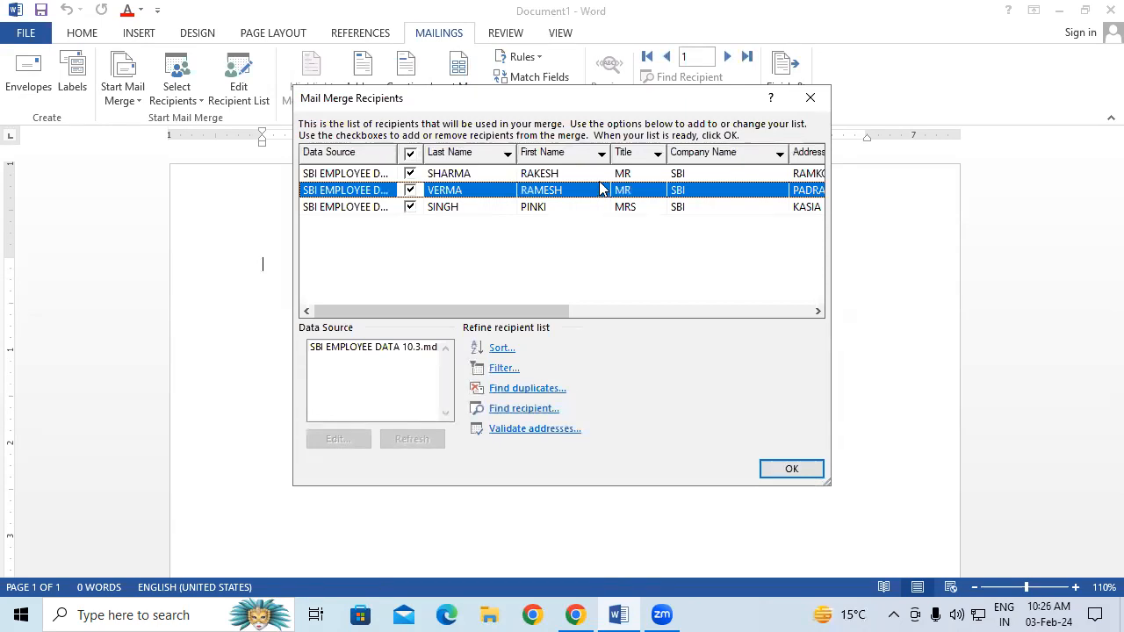
pyautogui.click(368, 349)
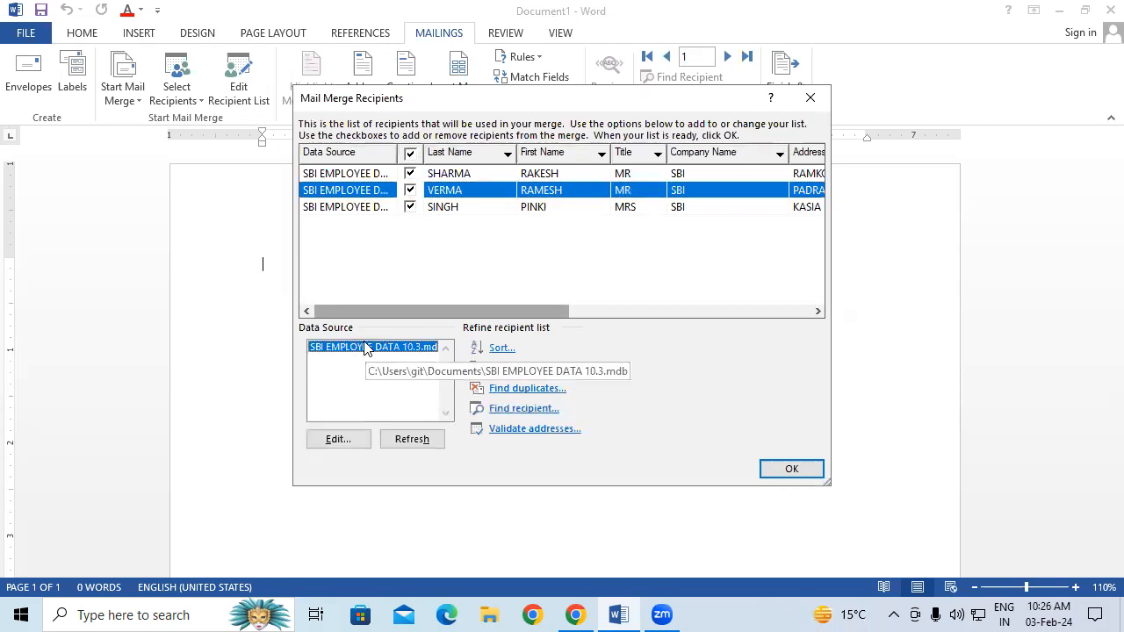
pyautogui.click(339, 441)
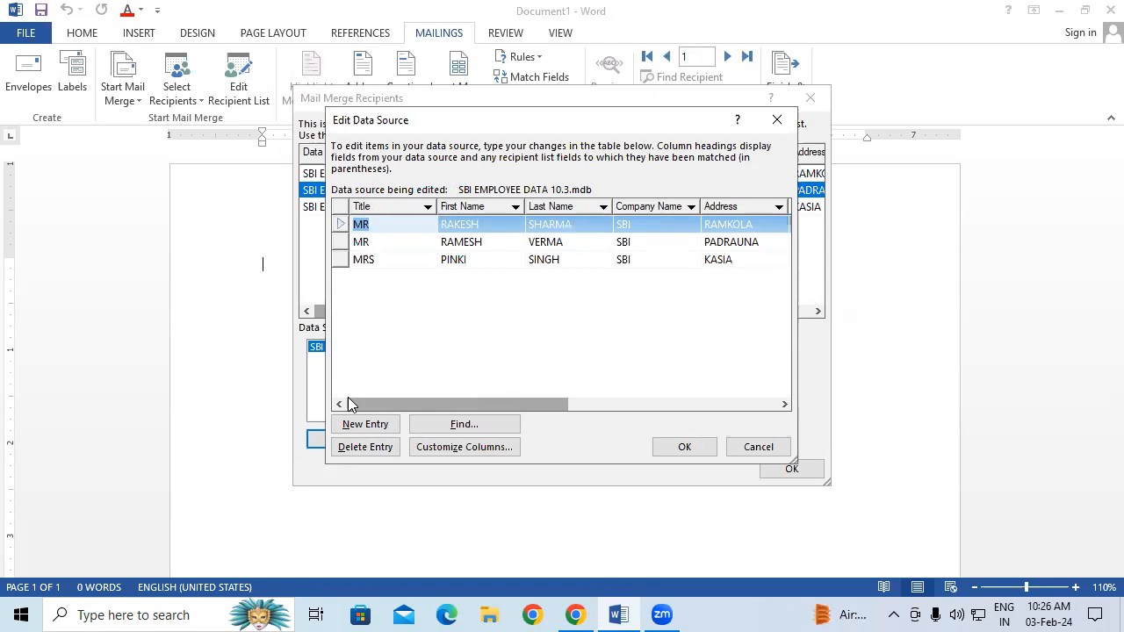
# Change the first name RAMESH to RAJU and add a blank new entry
pyautogui.click(475, 242)
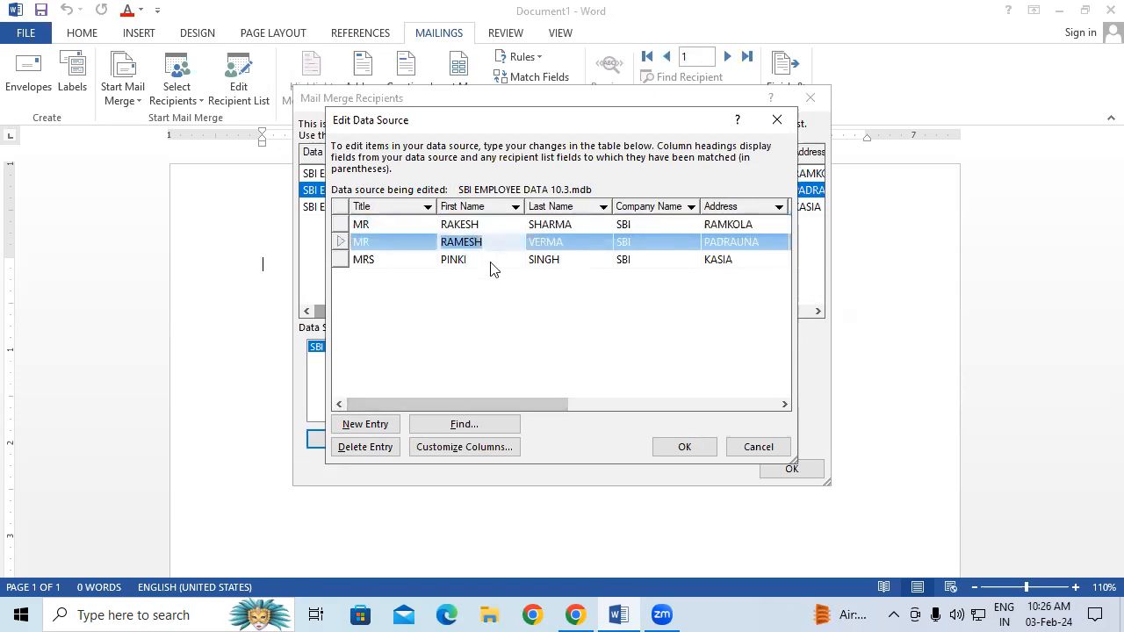
pyautogui.write('RAJU')
pyautogui.click(380, 425)
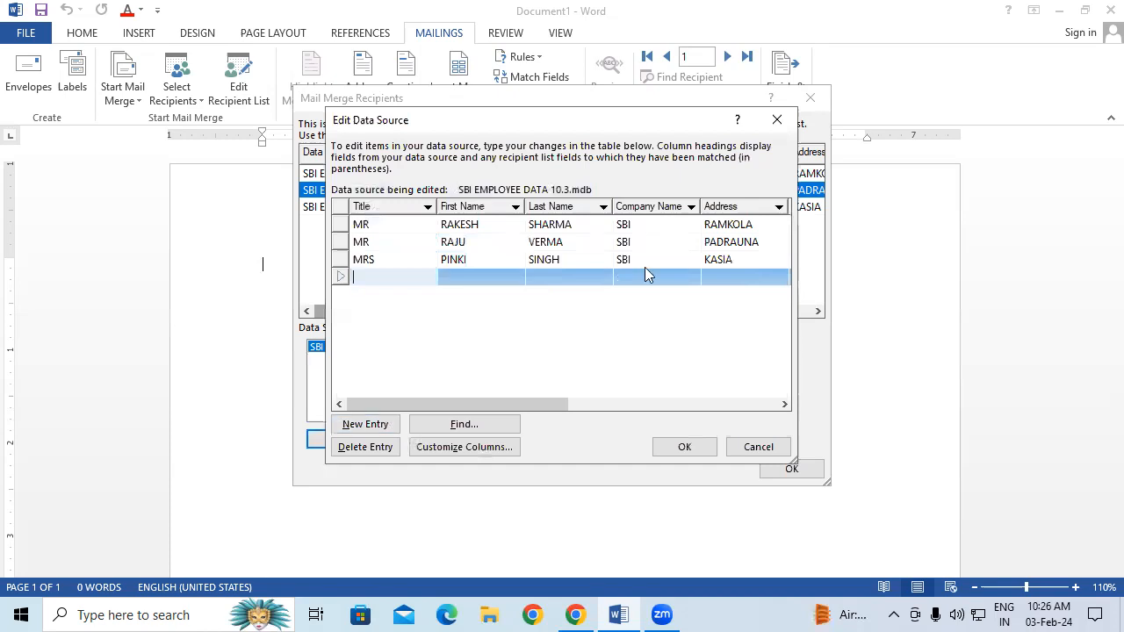
pyautogui.click(386, 260)
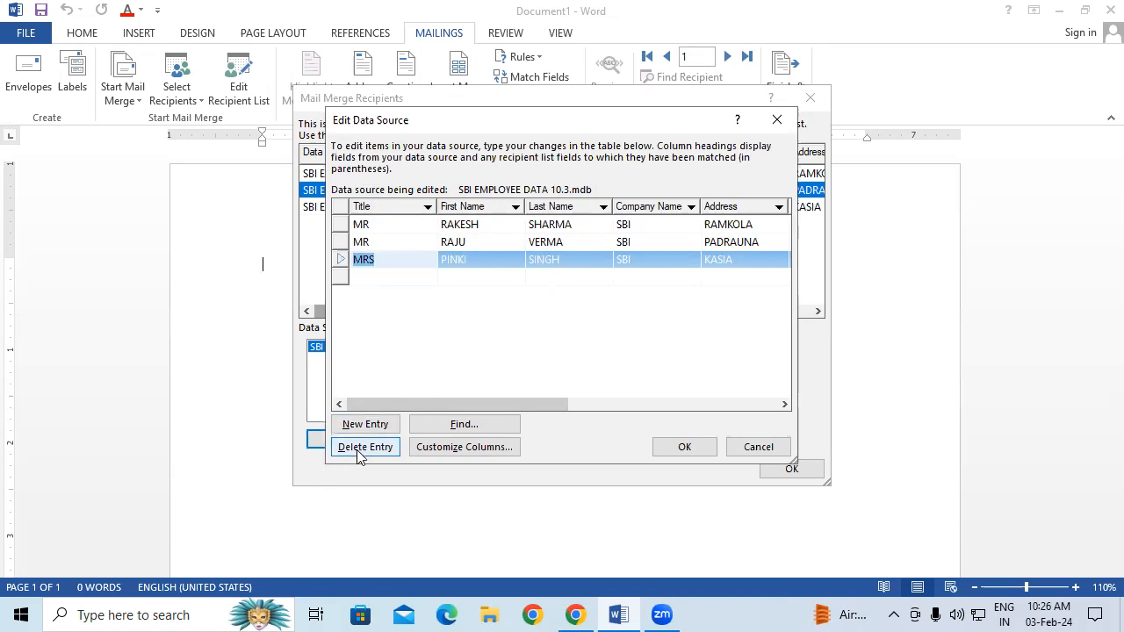
# Search the entries for RAJU, close the search, and save the data source edits
pyautogui.click(438, 429)
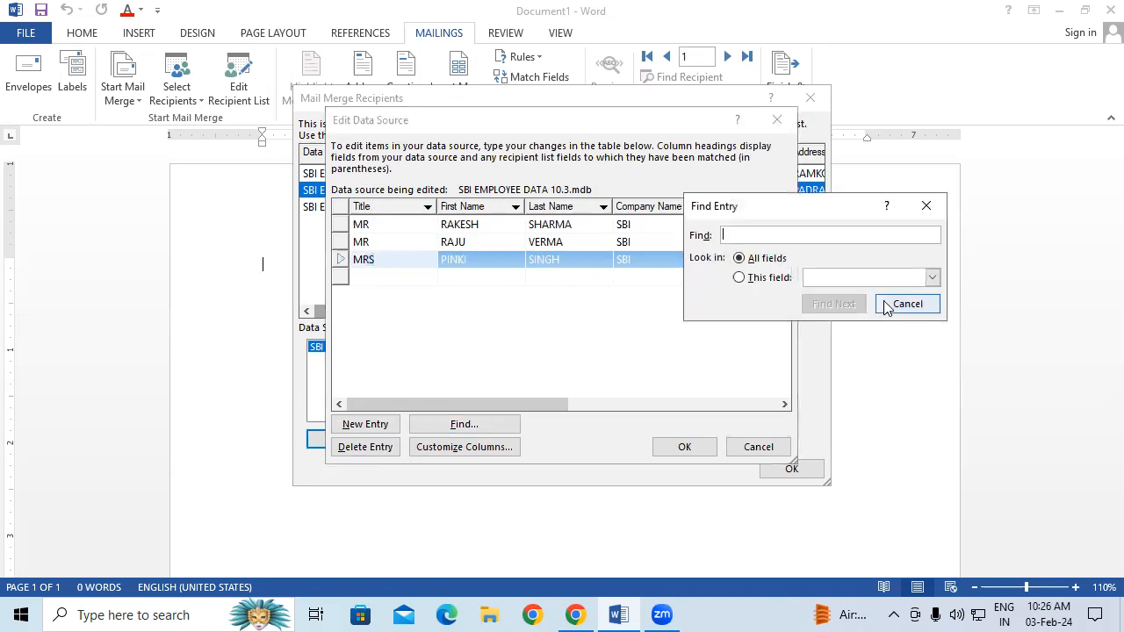
pyautogui.write('RAJU')
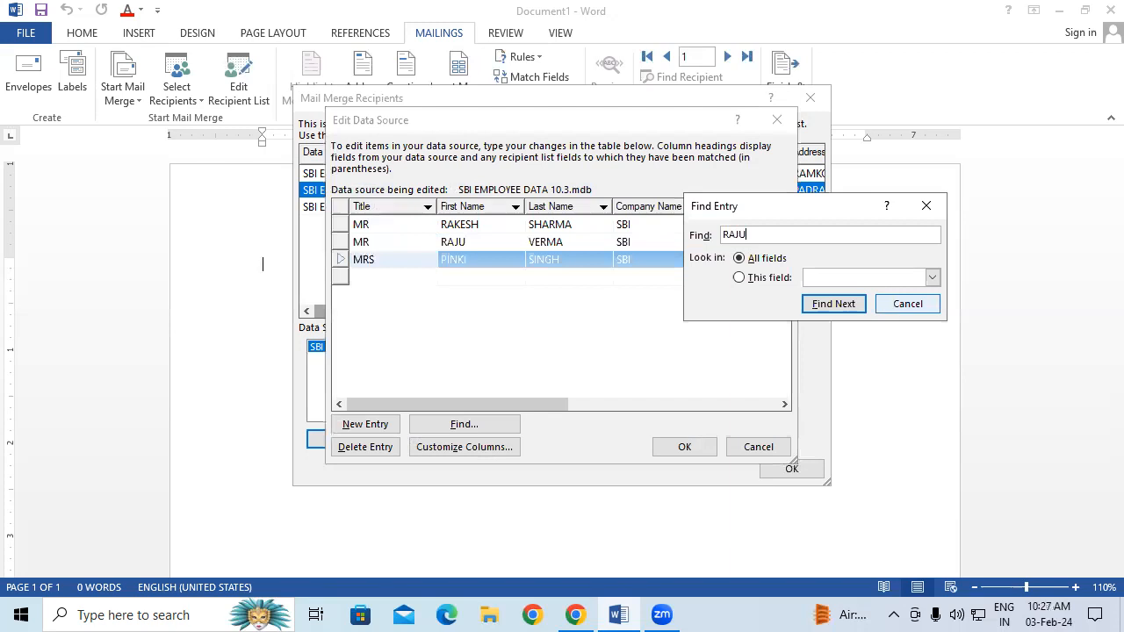
pyautogui.click(817, 307)
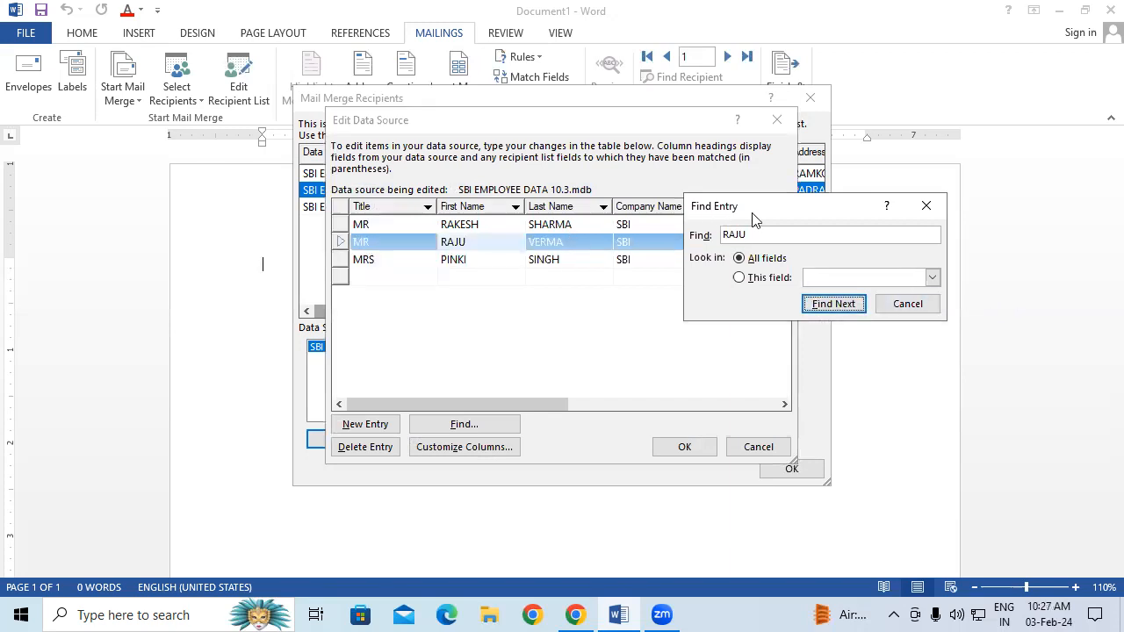
pyautogui.click(927, 208)
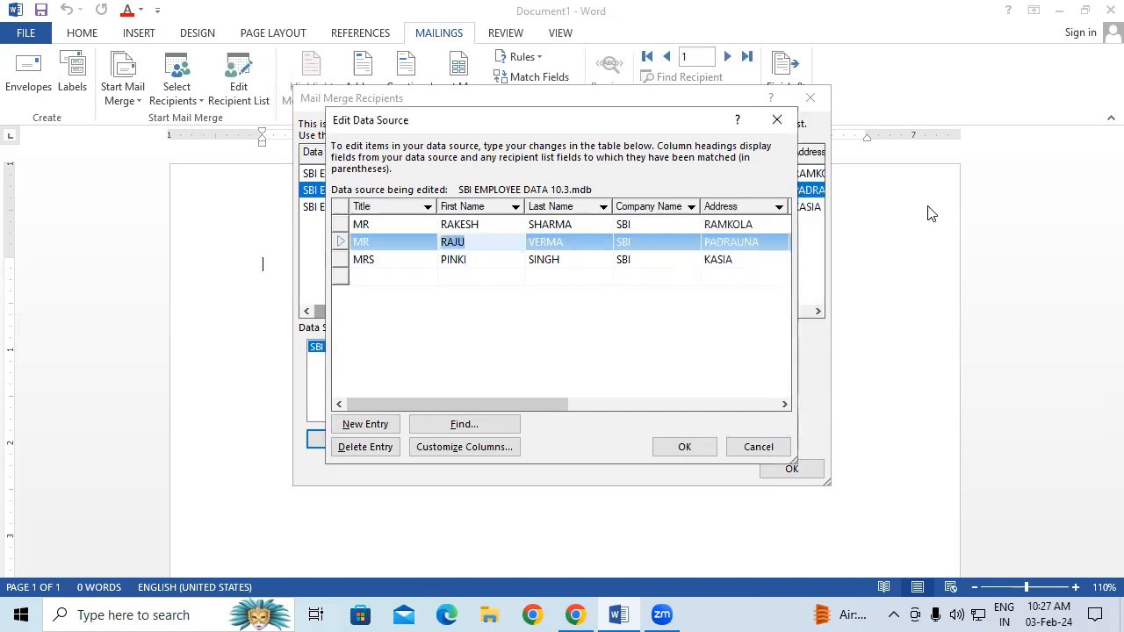
pyautogui.click(695, 447)
# Confirm the recipient list update, then reopen the list to verify the four entries
pyautogui.click(495, 351)
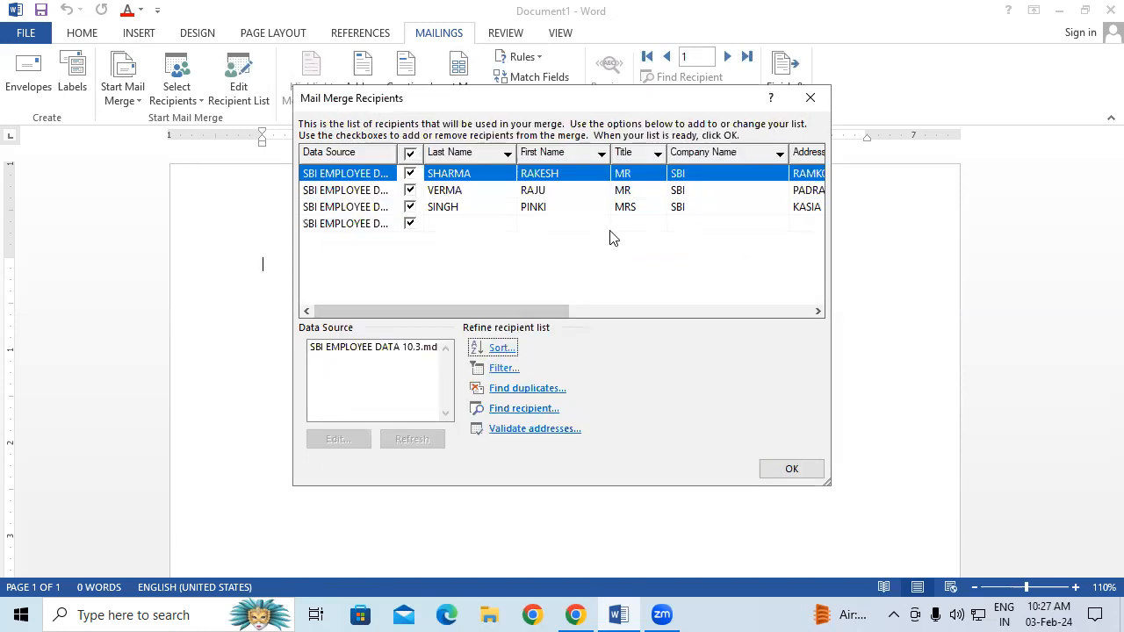
pyautogui.click(792, 469)
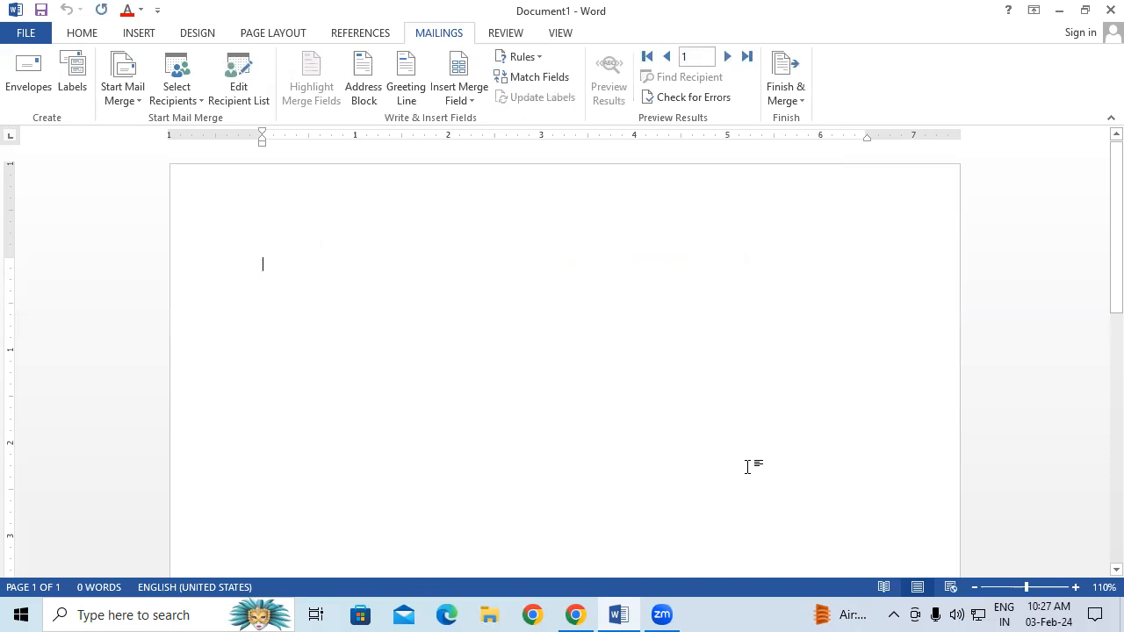
pyautogui.click(249, 95)
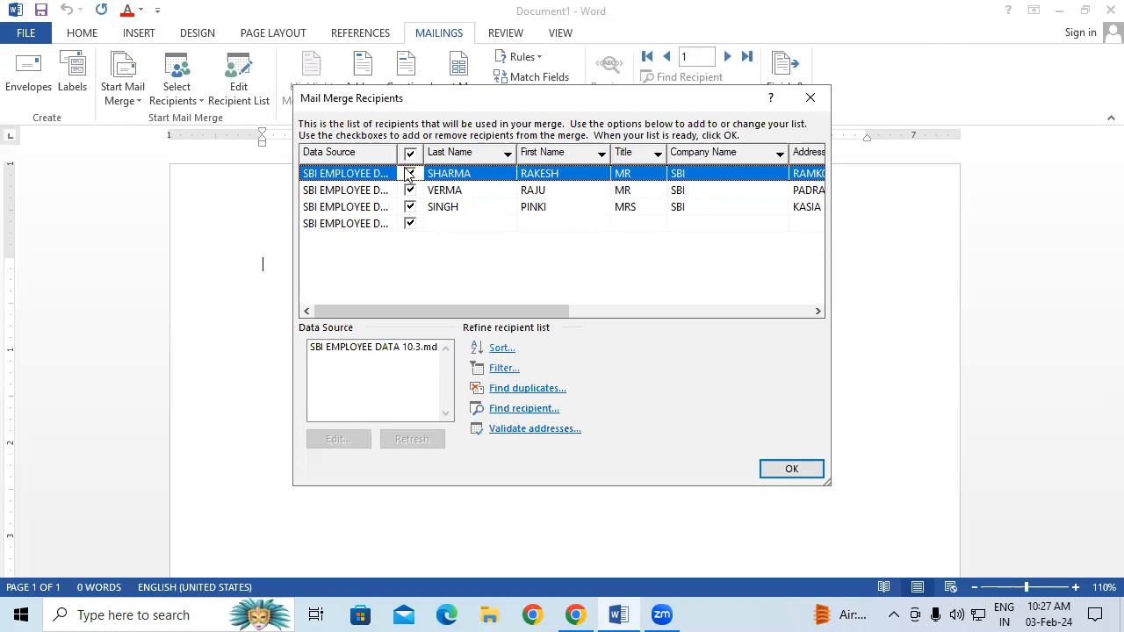
pyautogui.click(816, 473)
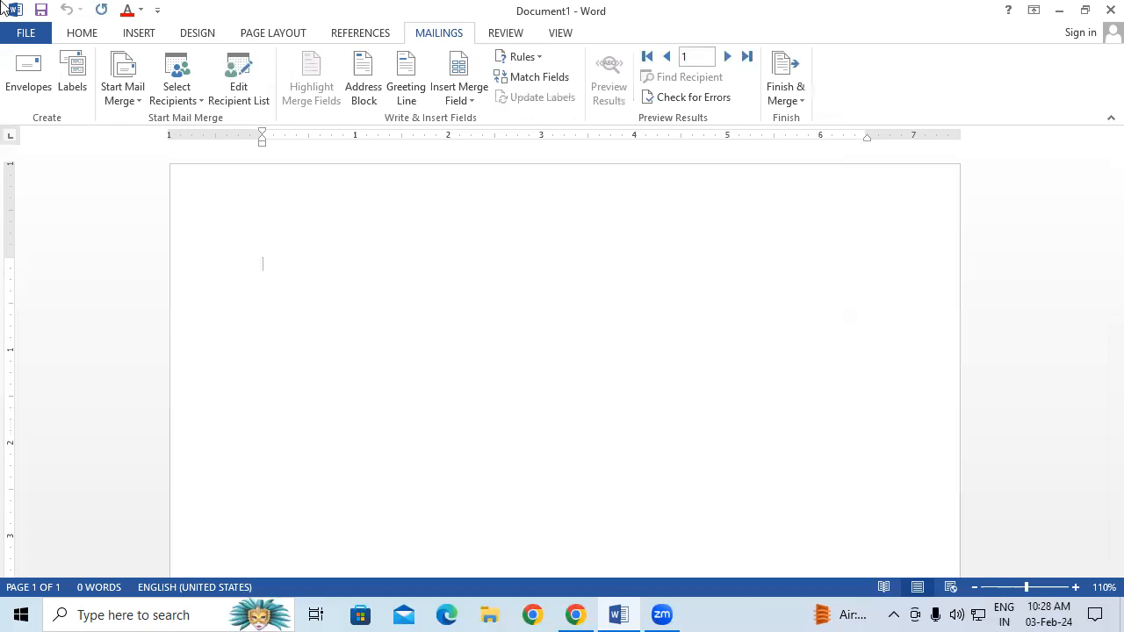
# Insert the Title, First_Name and Last_Name merge fields, each on its own line
pyautogui.click(470, 100)
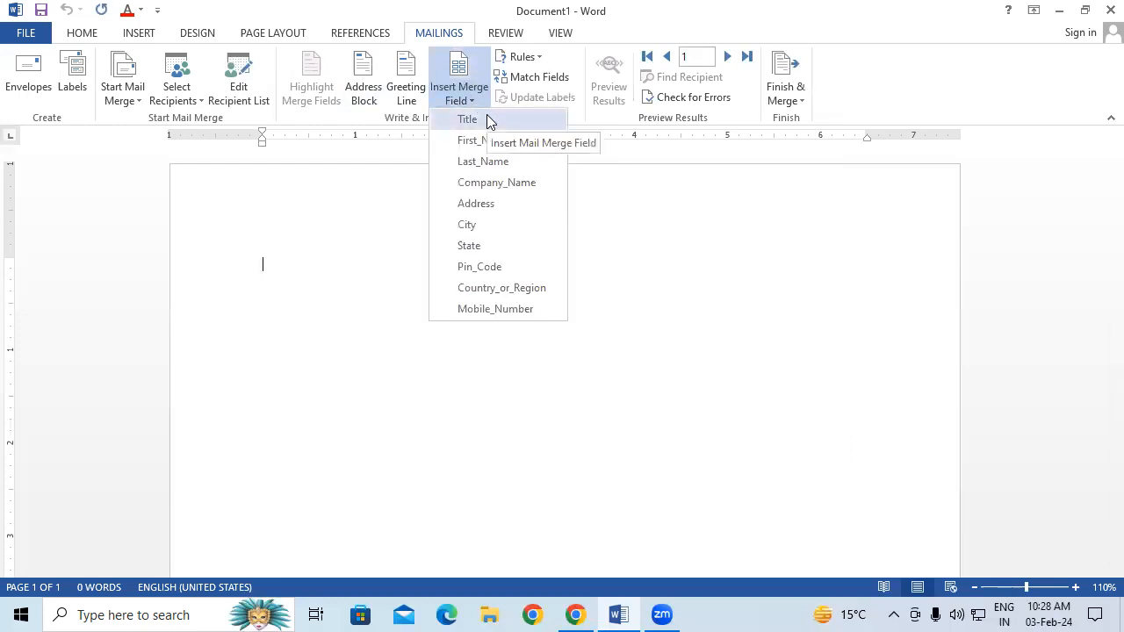
pyautogui.click(487, 119)
pyautogui.press('Return')
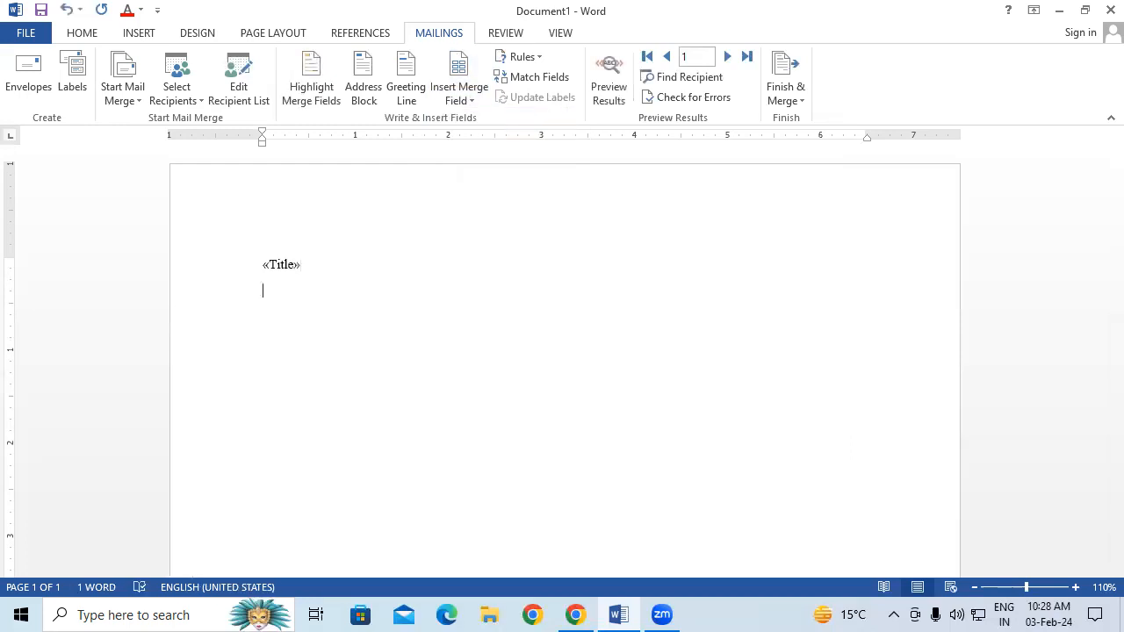
pyautogui.click(463, 99)
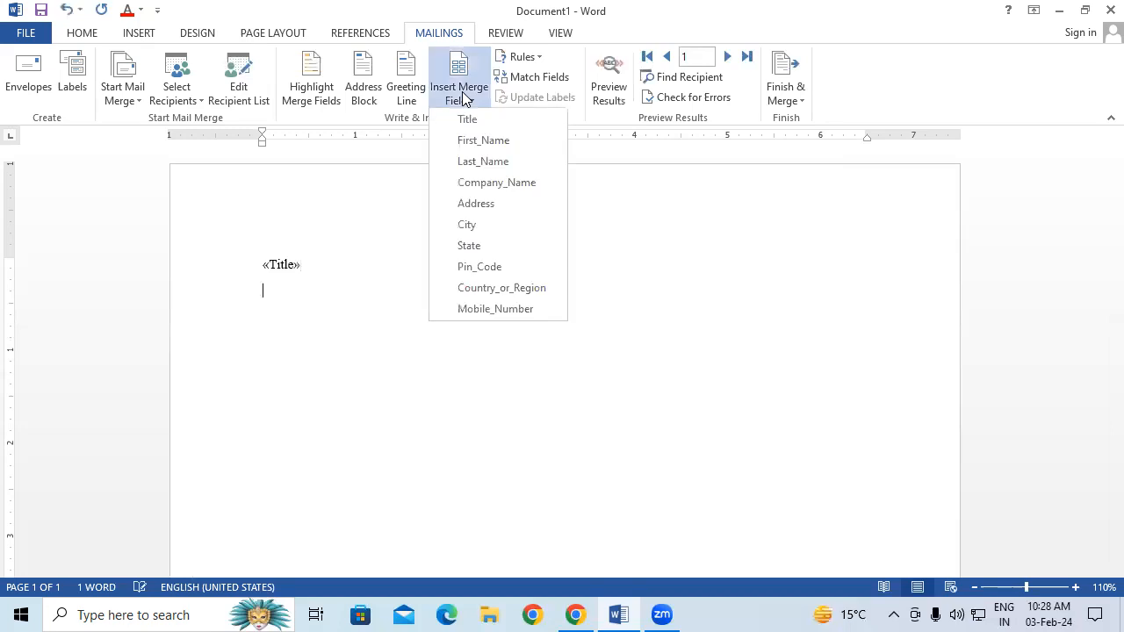
pyautogui.click(485, 142)
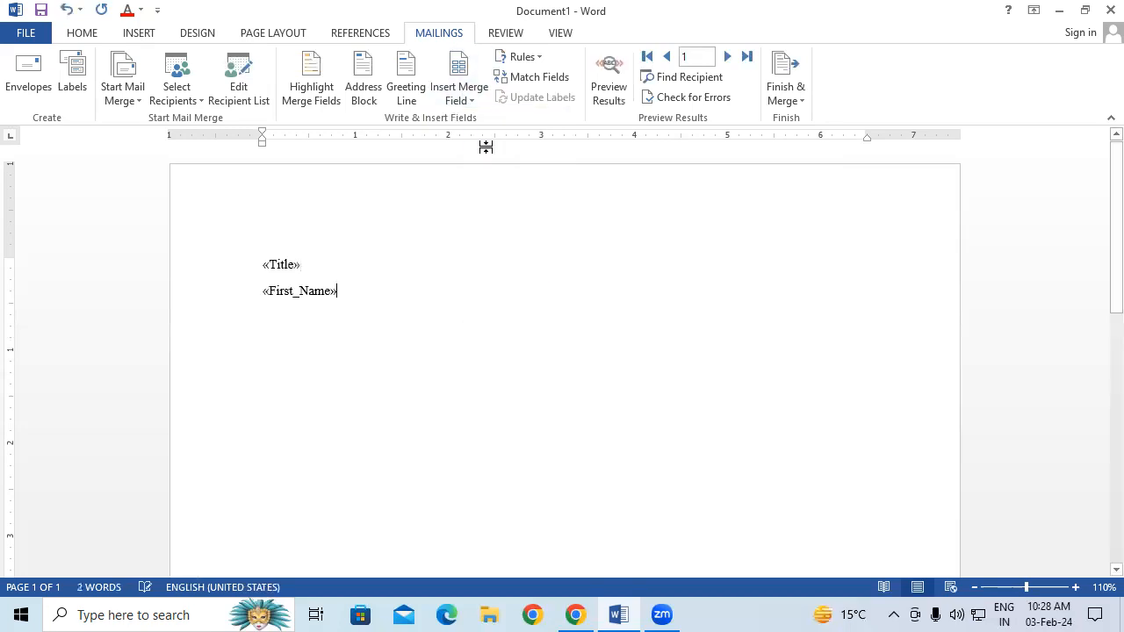
pyautogui.press('Return')
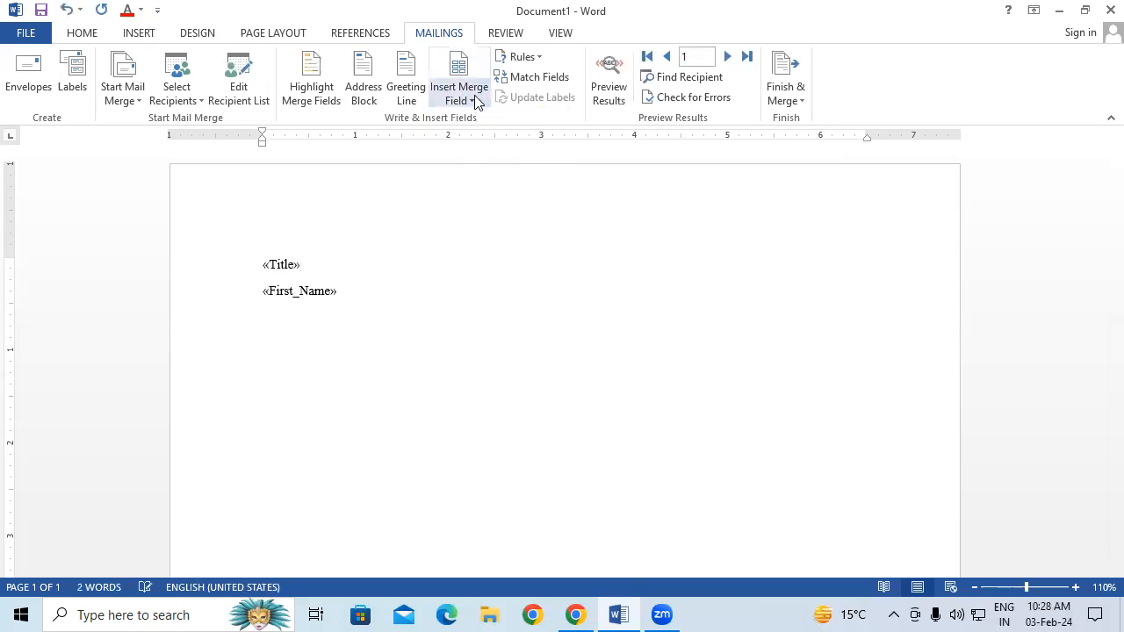
pyautogui.click(474, 99)
pyautogui.click(490, 162)
pyautogui.press('Return')
# Add the Company_Name, Pin_Code and Country_or_Region merge fields on separate lines below
pyautogui.click(474, 103)
pyautogui.click(501, 183)
pyautogui.press('Return')
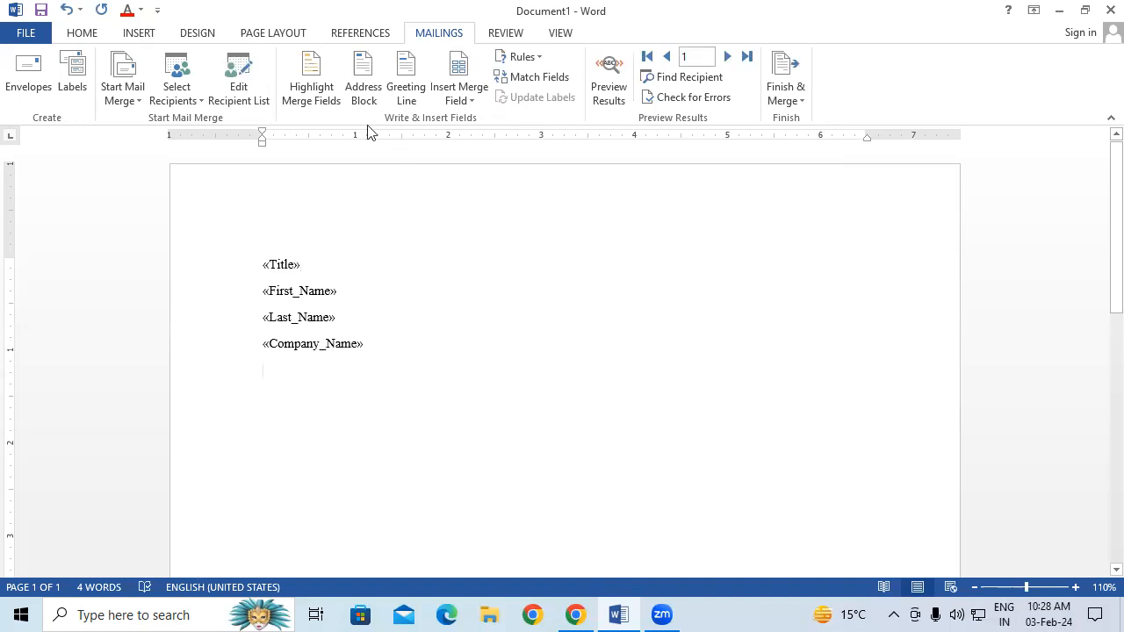
pyautogui.click(464, 98)
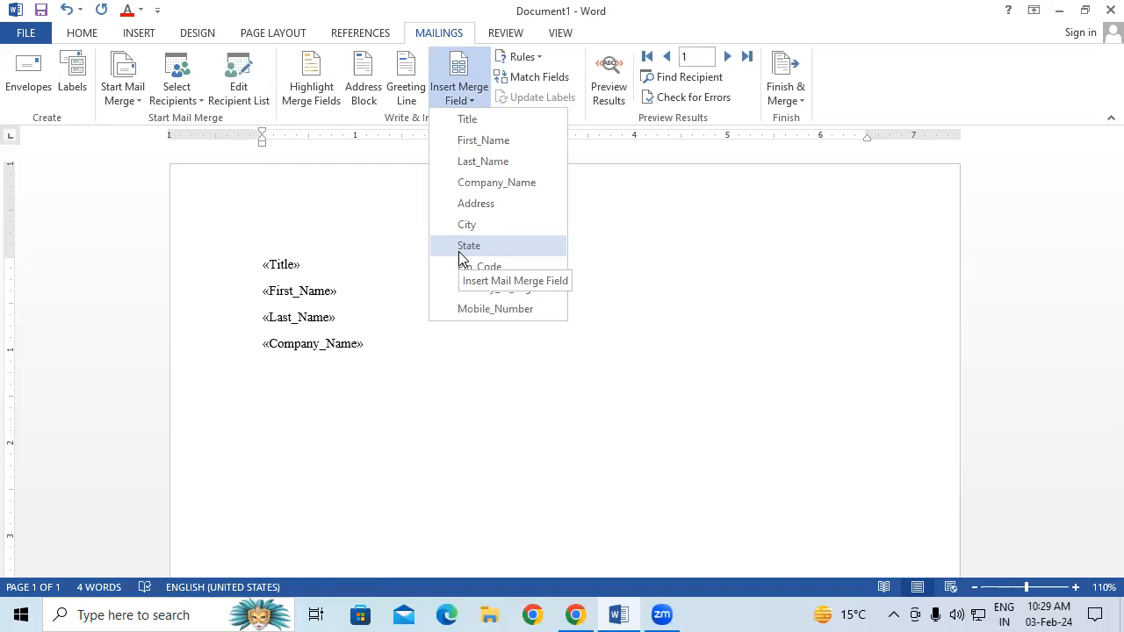
pyautogui.click(492, 267)
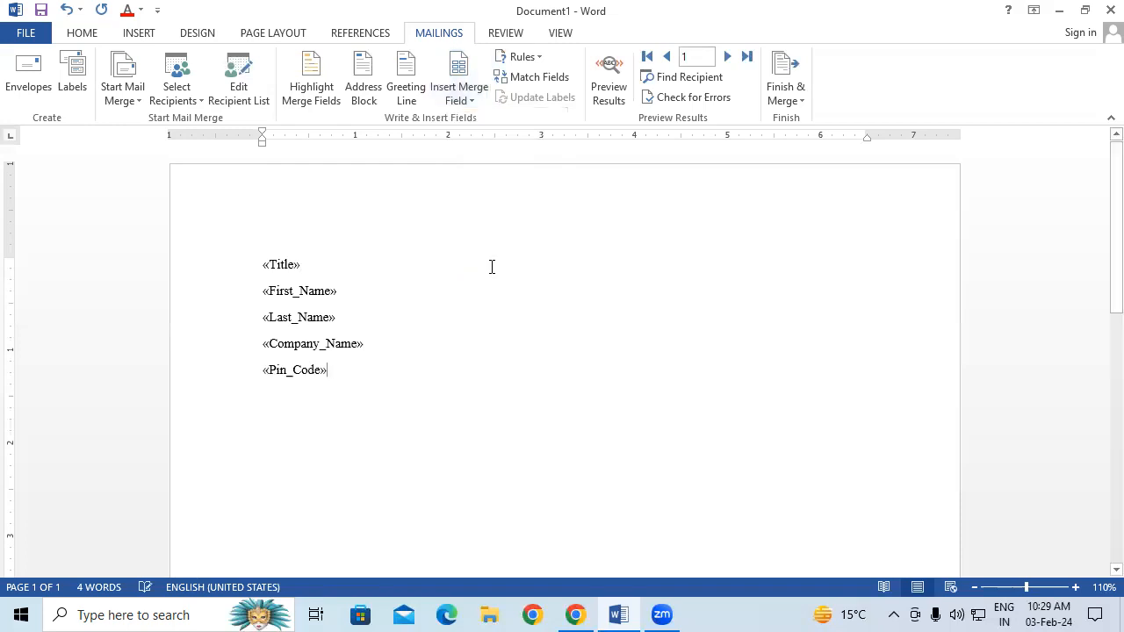
pyautogui.press('Return')
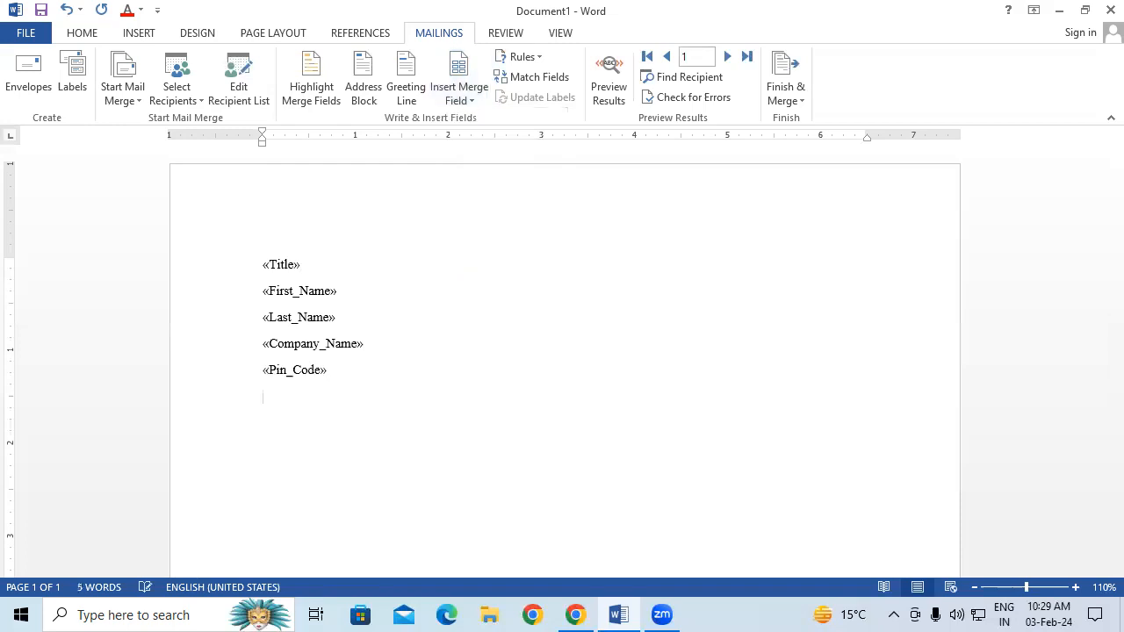
pyautogui.click(456, 100)
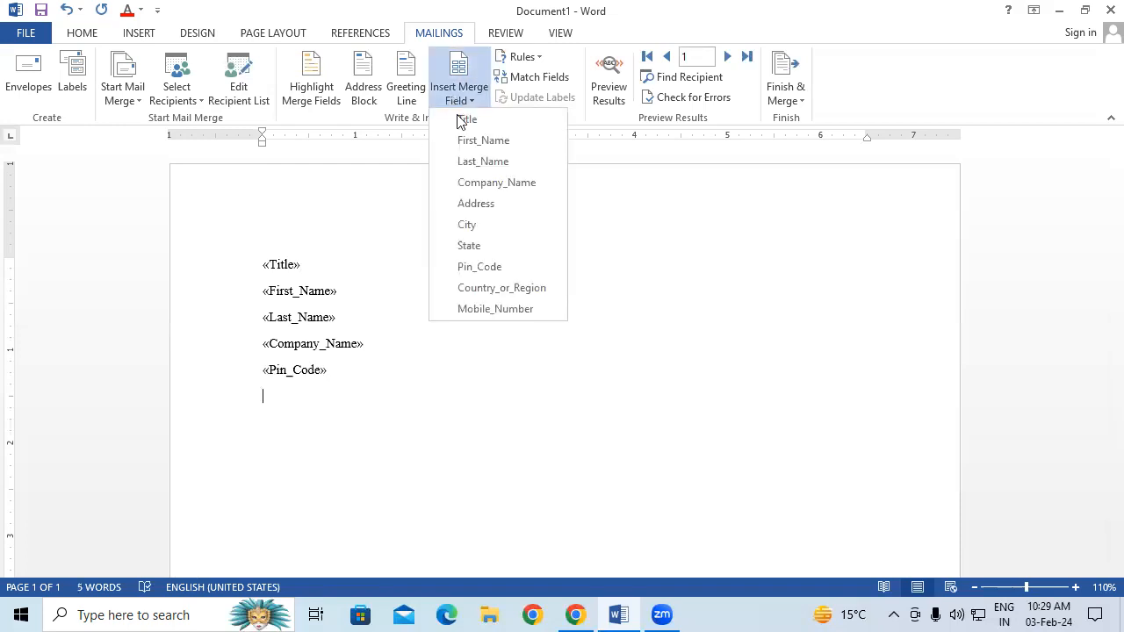
pyautogui.click(497, 288)
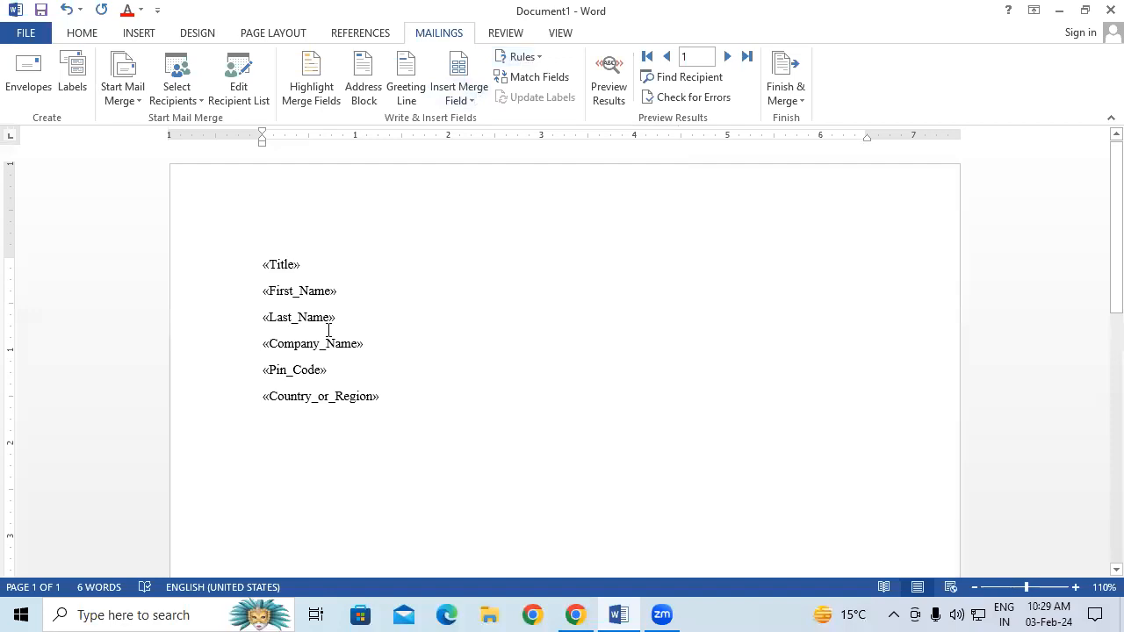
# Toggle merge-field highlighting on and off, then open the Insert Address Block dialog
pyautogui.click(316, 88)
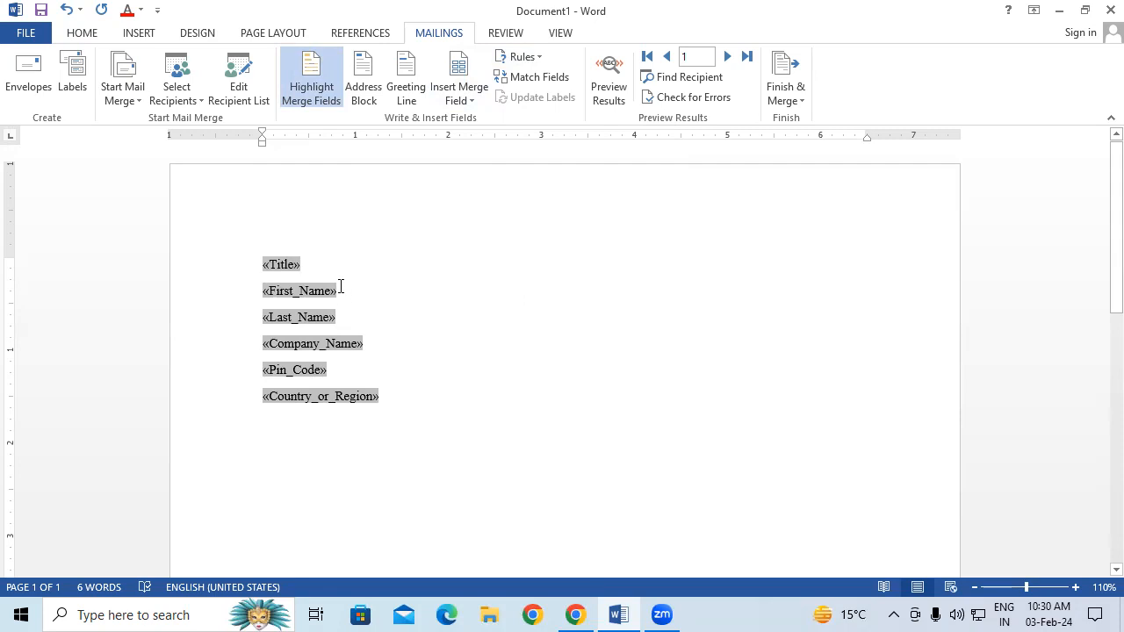
pyautogui.click(296, 86)
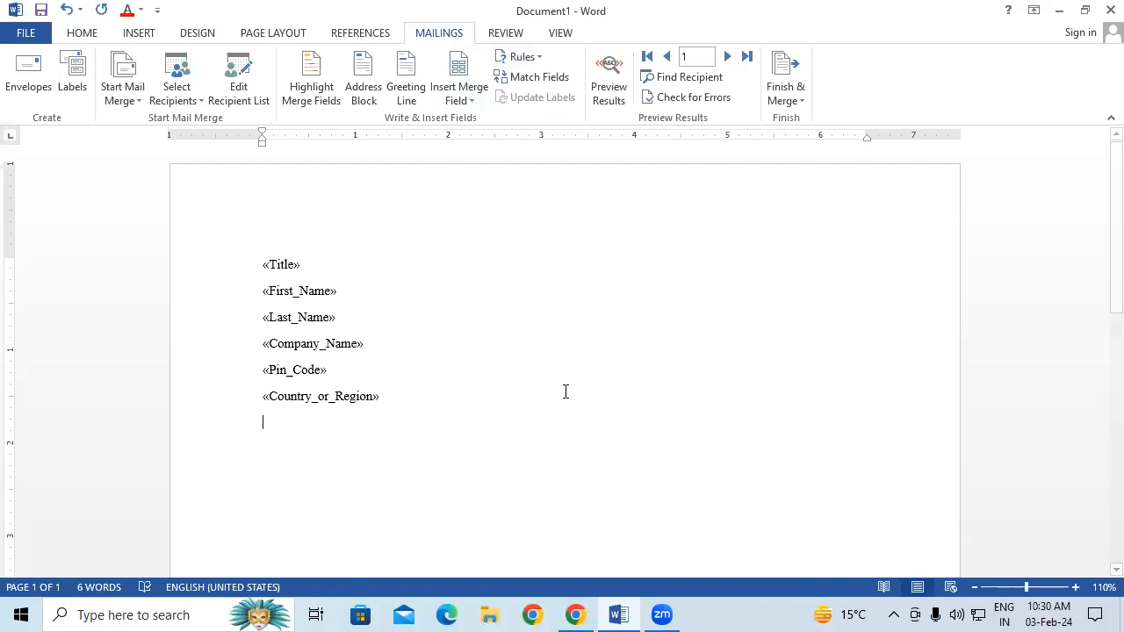
pyautogui.click(370, 99)
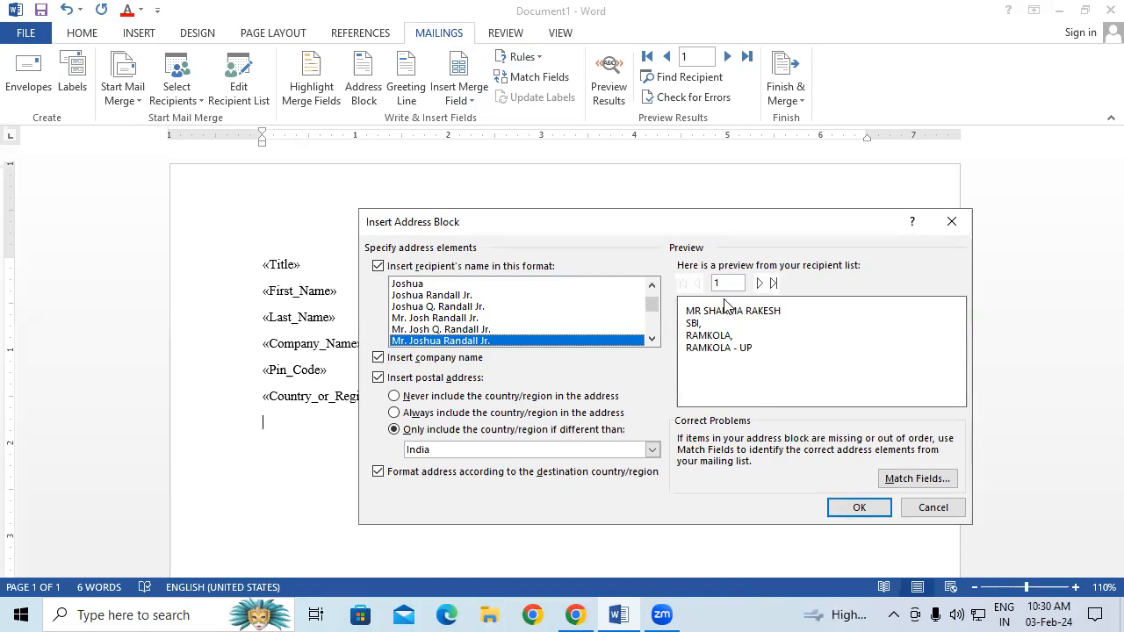
# Preview the second and third recipients' addresses, then insert the «AddressBlock» field
pyautogui.click(759, 282)
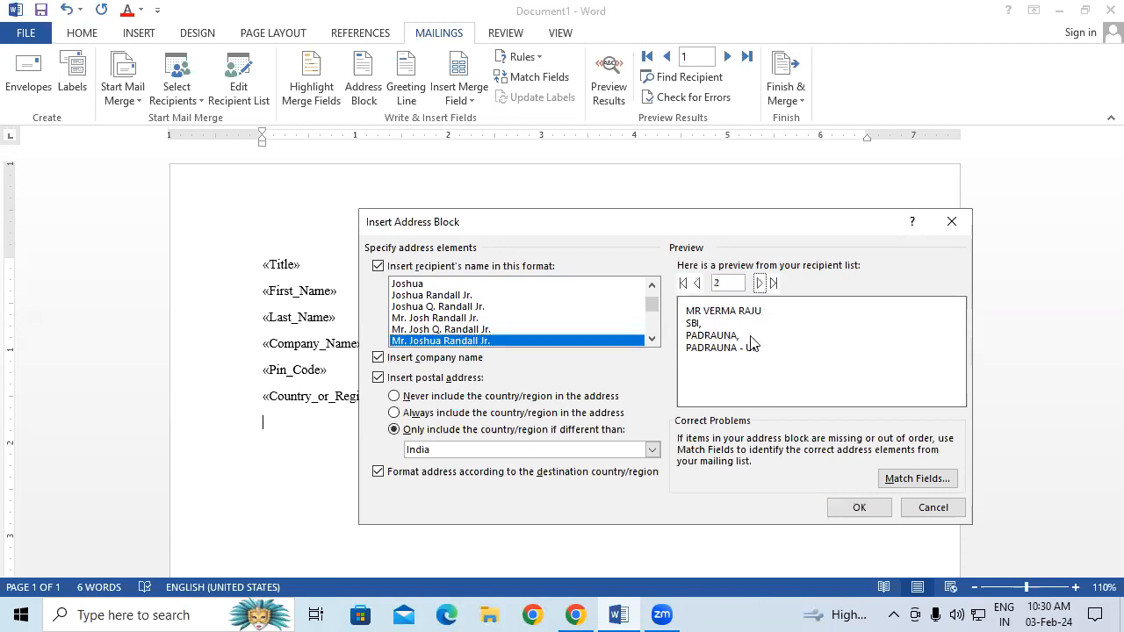
pyautogui.click(760, 283)
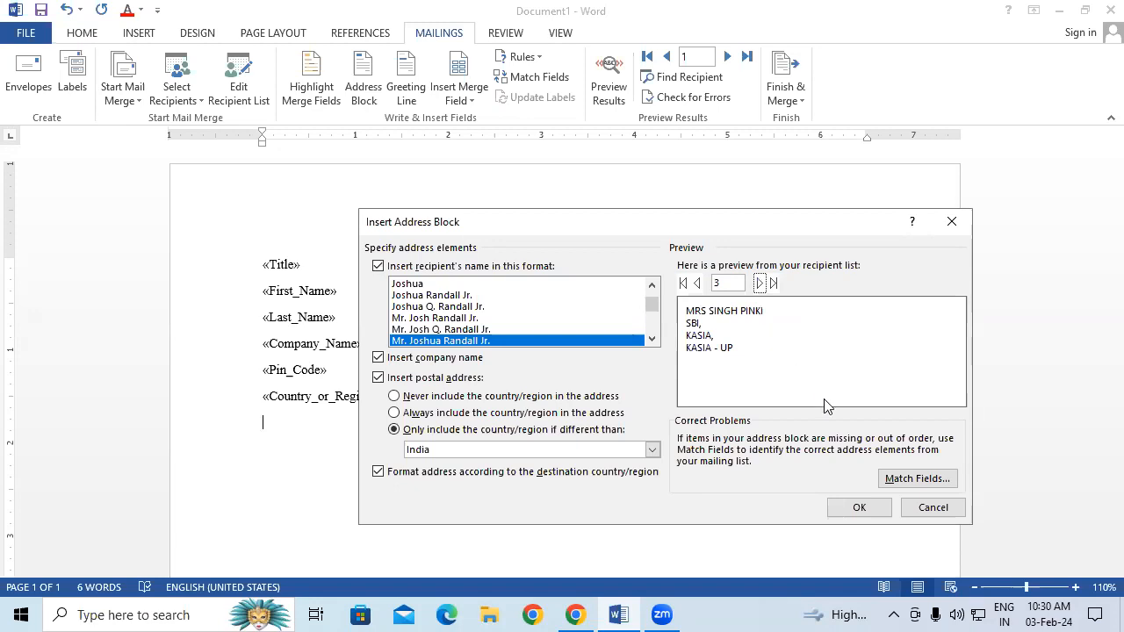
pyautogui.click(867, 509)
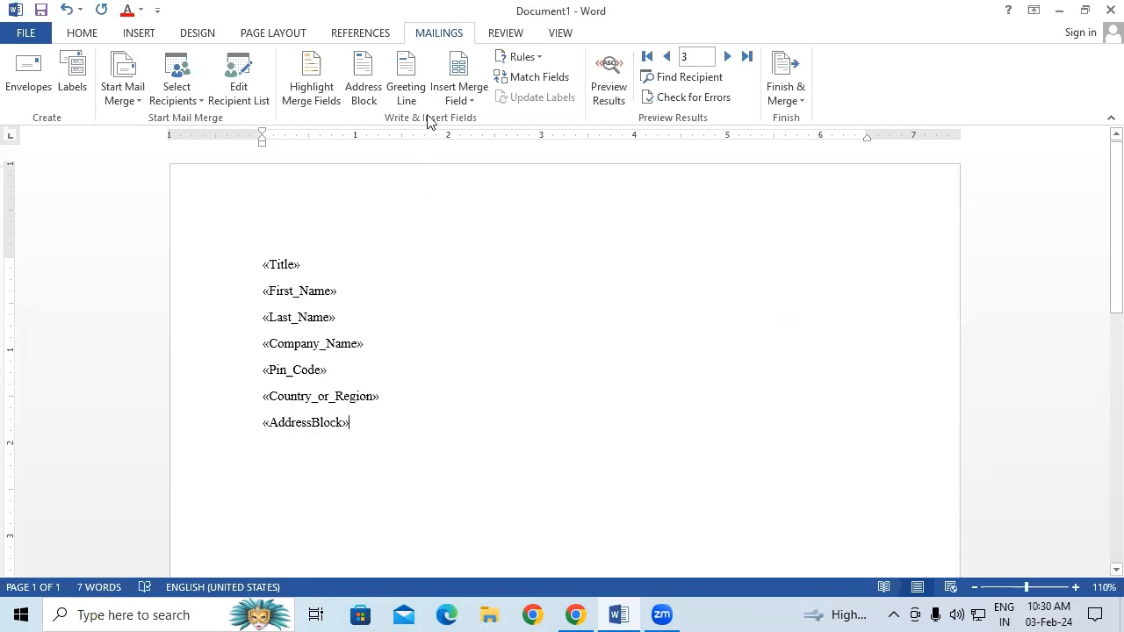
# Insert a blank paragraph above «Title» and put the cursor on it
pyautogui.click(264, 262)
pyautogui.press('Return')
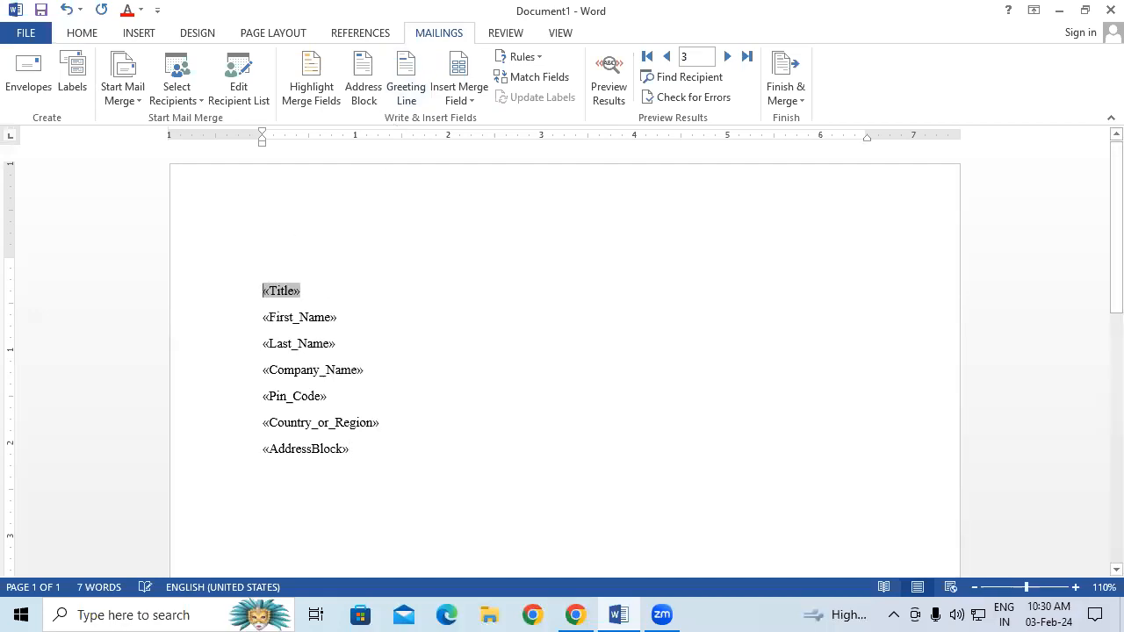
pyautogui.click(276, 258)
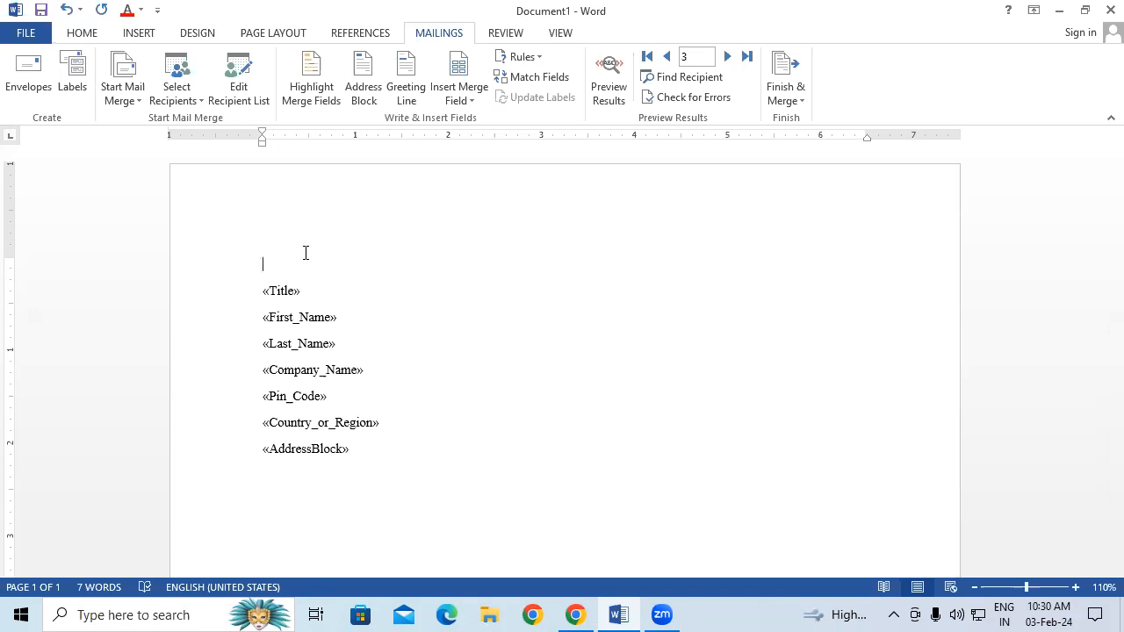
# Insert a «GreetingLine» field in the 'Dear Mr. Randall,' format at the letter's top
pyautogui.click(405, 104)
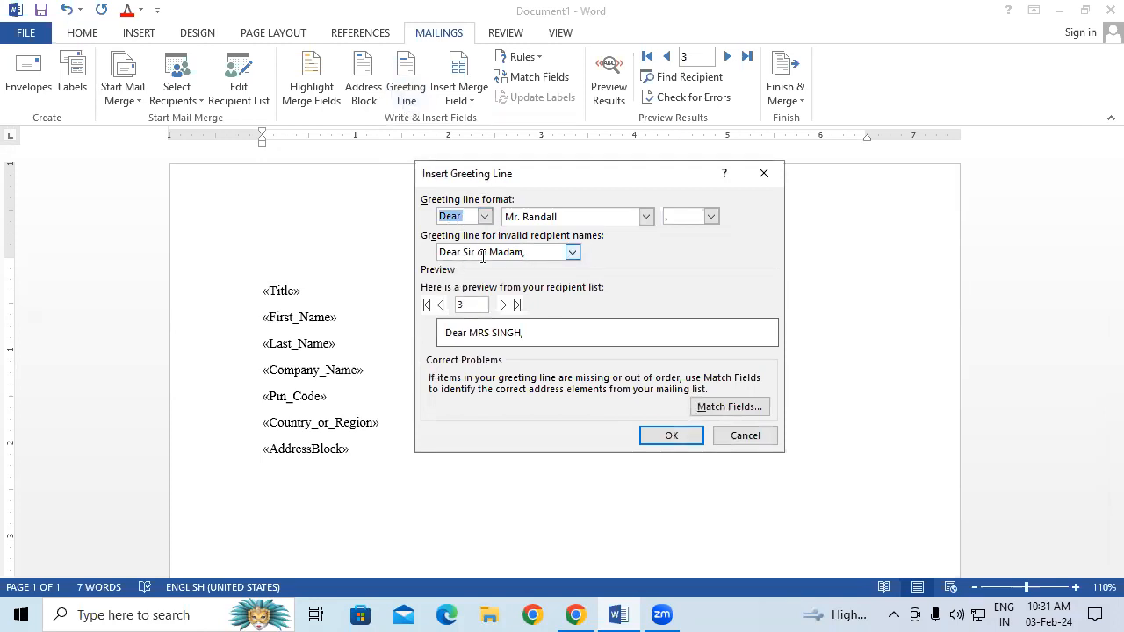
pyautogui.click(672, 438)
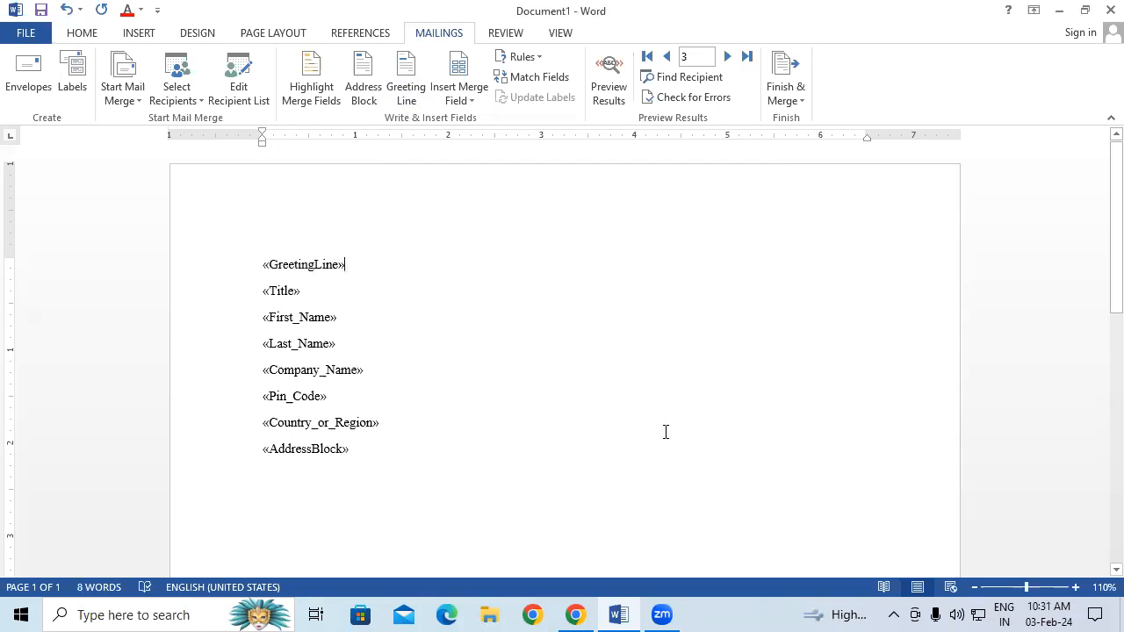
pyautogui.click(441, 466)
pyautogui.click(538, 58)
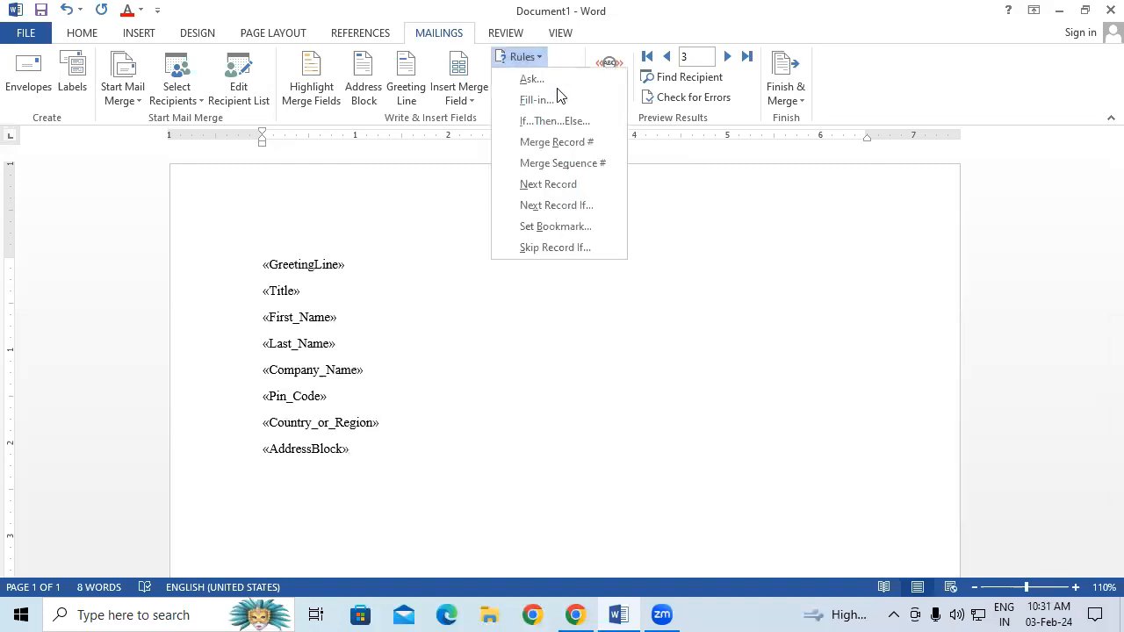
pyautogui.click(527, 343)
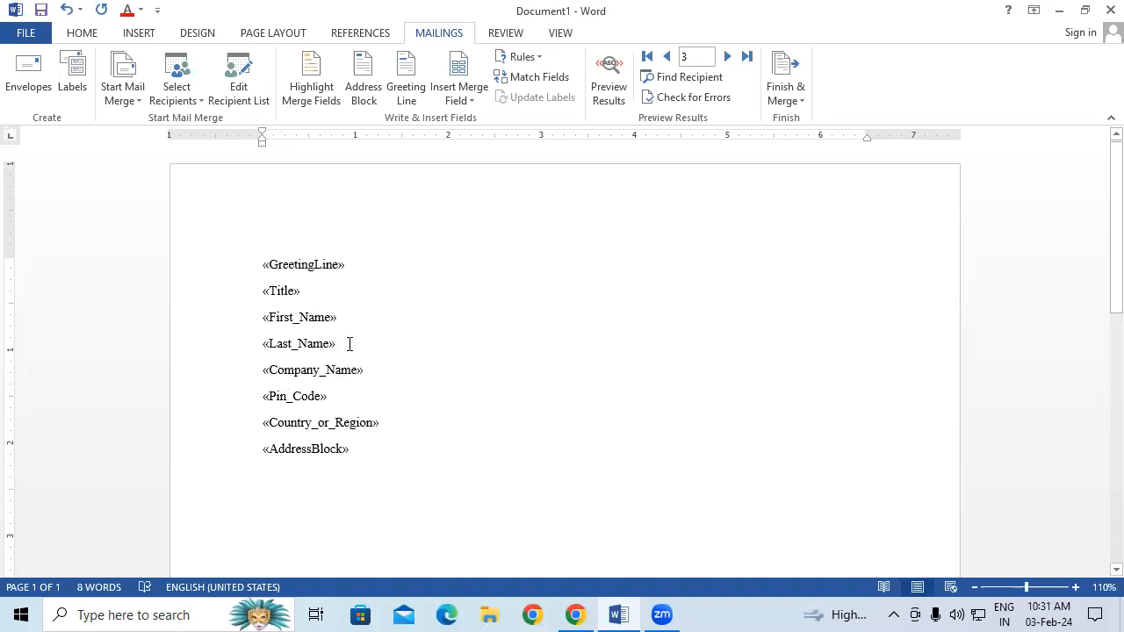
pyautogui.click(540, 56)
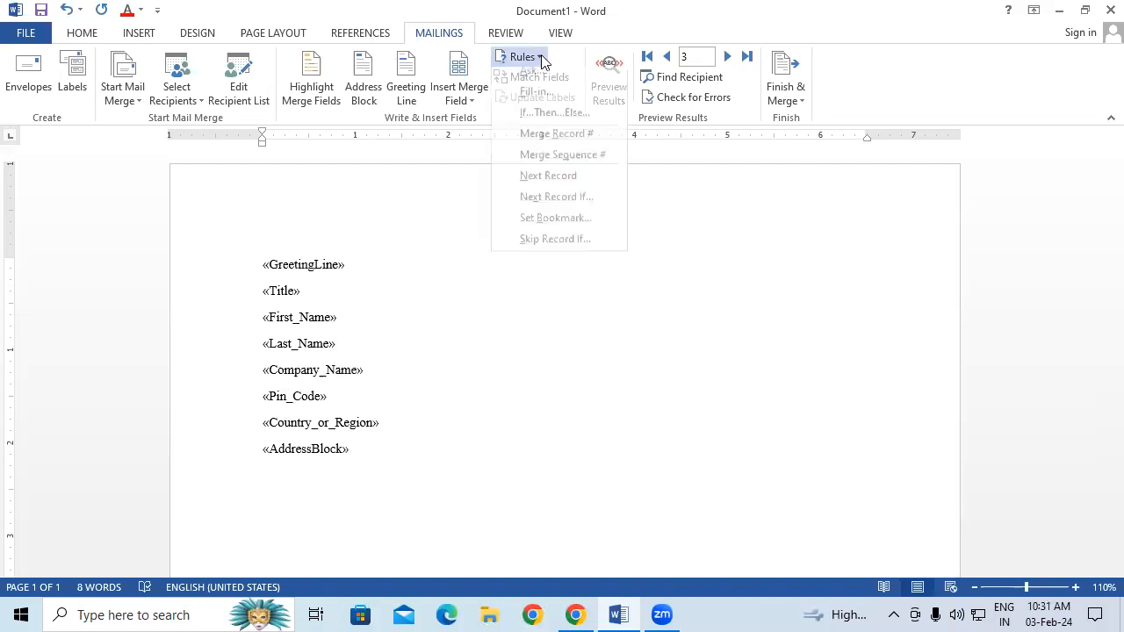
pyautogui.click(571, 183)
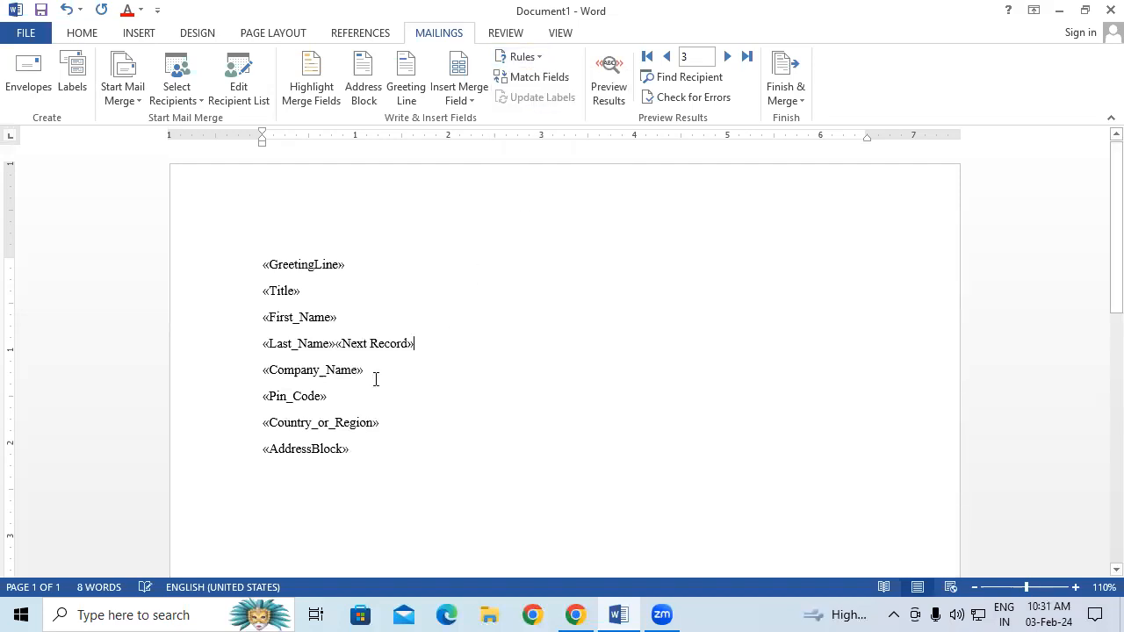
pyautogui.doubleClick(432, 353)
pyautogui.press('BackSpace')
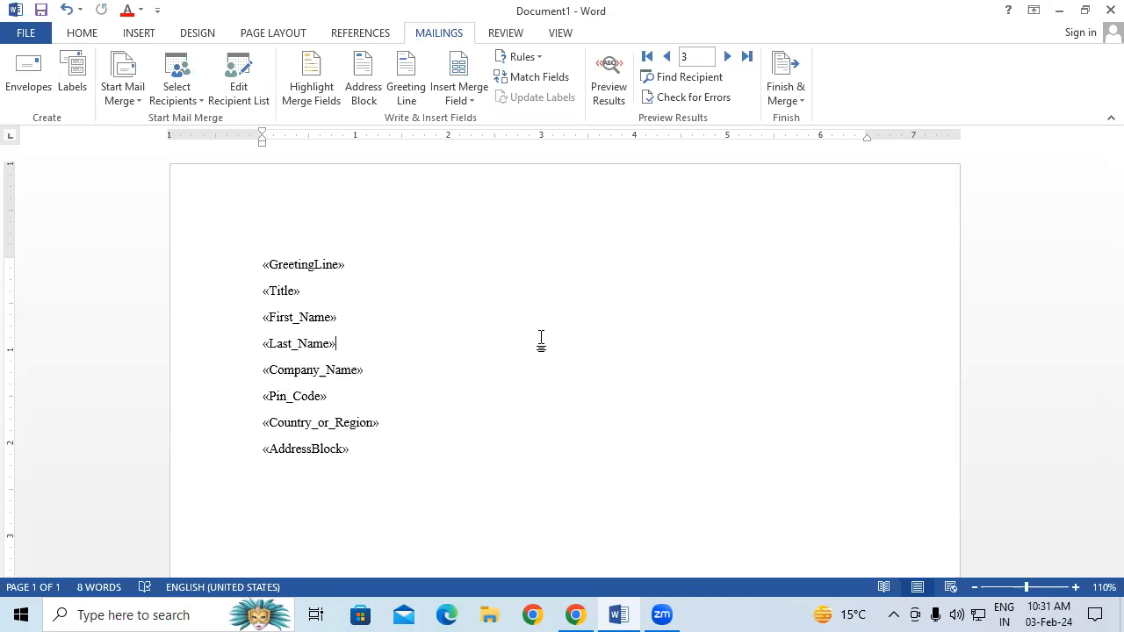
pyautogui.click(559, 78)
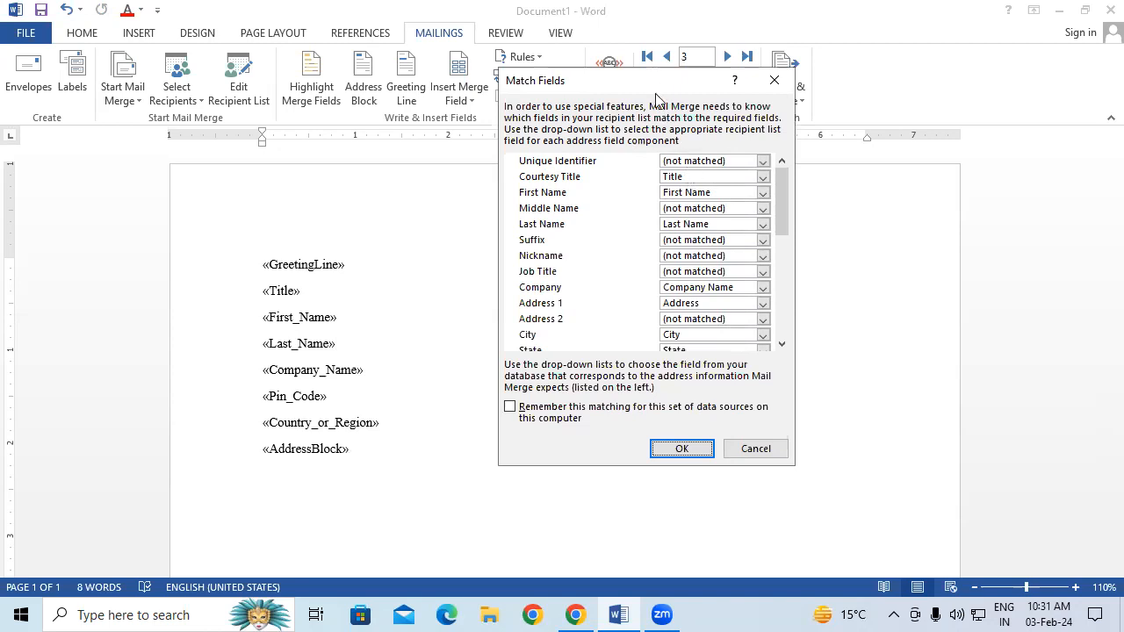
pyautogui.moveTo(657, 81); pyautogui.dragTo(575, 225)
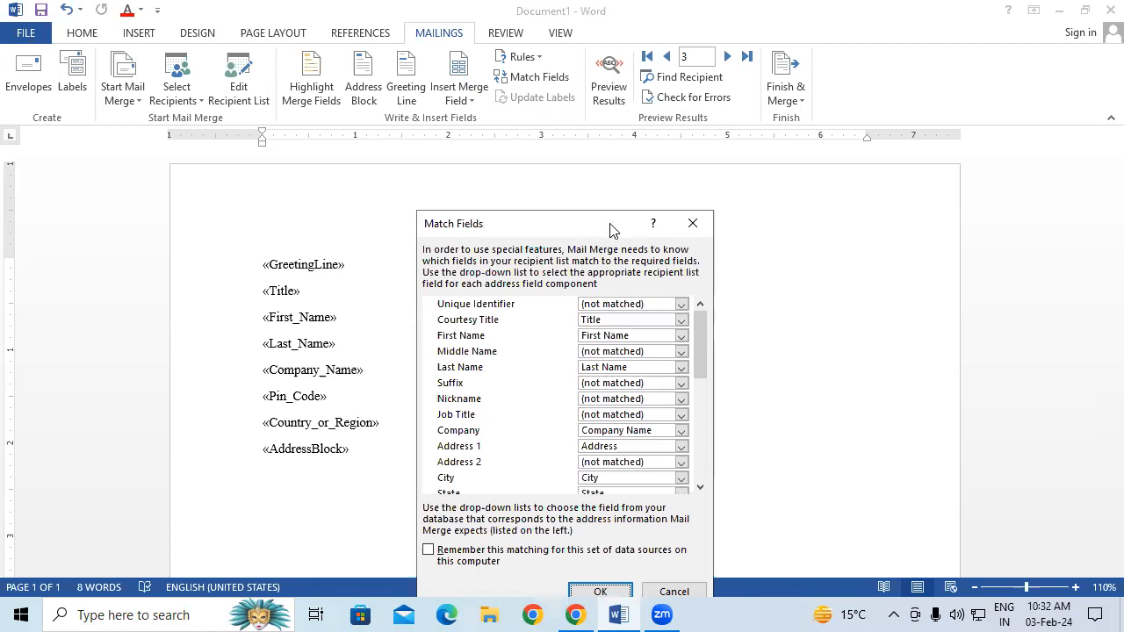
pyautogui.moveTo(612, 230); pyautogui.dragTo(612, 115)
pyautogui.click(600, 475)
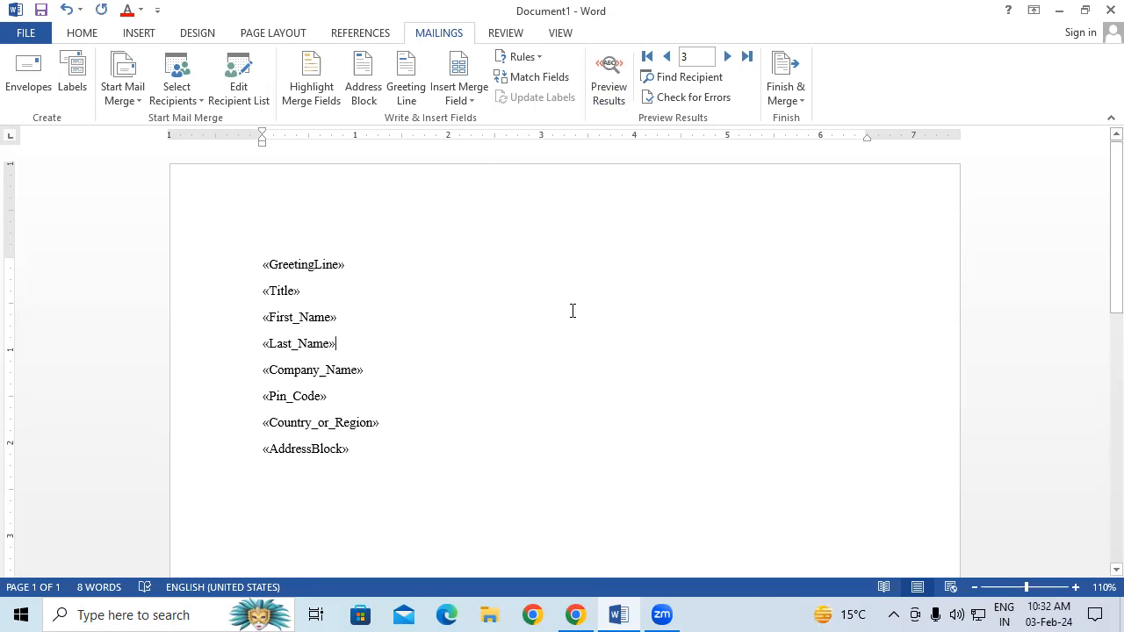
# Preview recipient data, then delete the four address block lines and undo the deletion
pyautogui.click(609, 88)
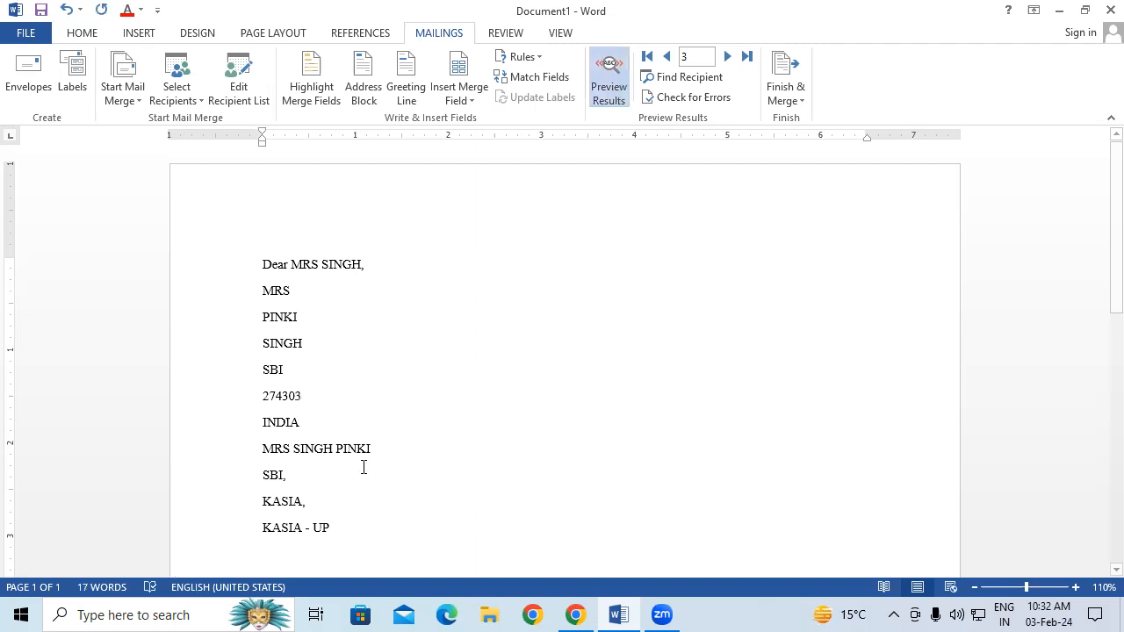
pyautogui.scroll(-1, 363, 468)
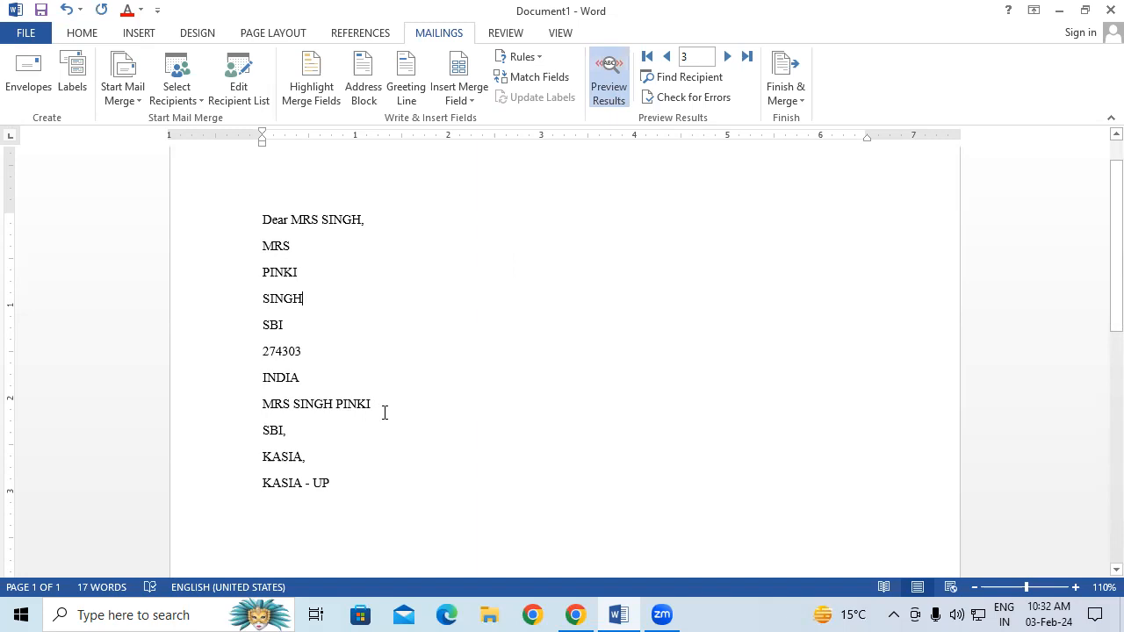
pyautogui.moveTo(264, 402); pyautogui.dragTo(349, 506)
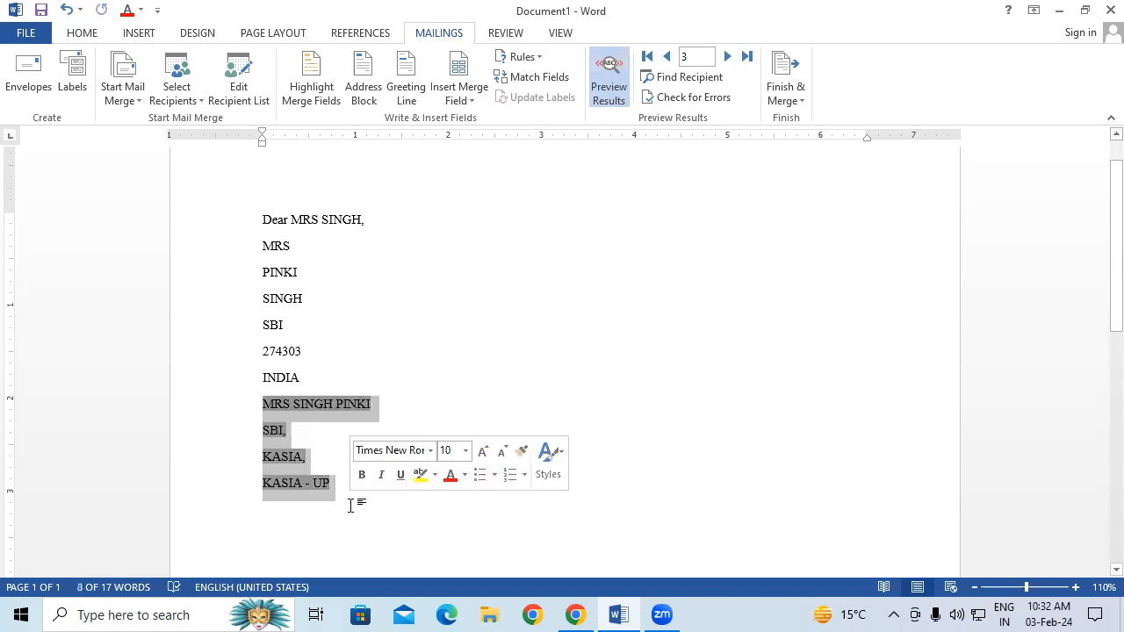
pyautogui.press('Delete')
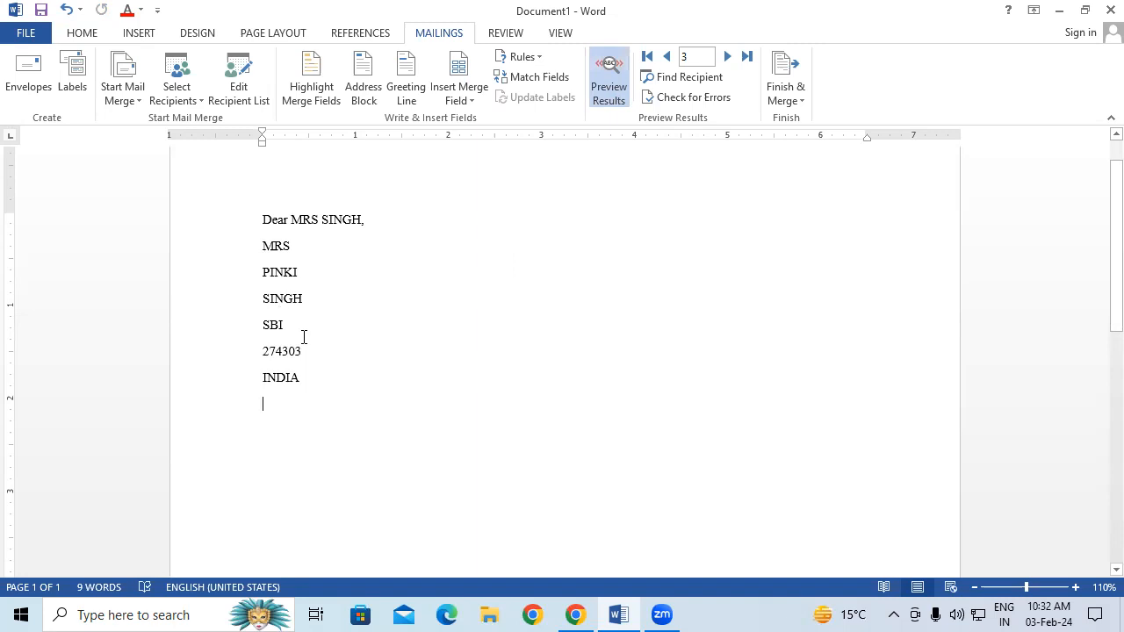
pyautogui.hotkey('ctrl', 'z')
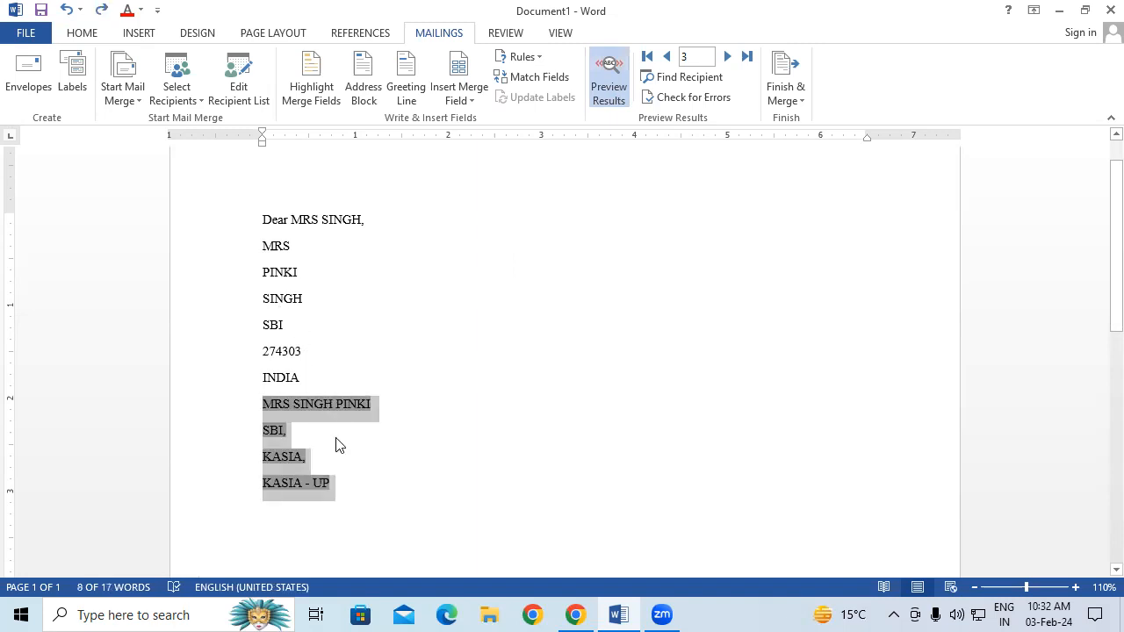
# Erase the company, name and empty address lines, then clear all the letter's text
pyautogui.click(336, 442)
pyautogui.press('BackSpace')
pyautogui.press('BackSpace')
pyautogui.press('BackSpace')
pyautogui.press('BackSpace')
pyautogui.click(382, 408)
pyautogui.press('BackSpace')
pyautogui.press('BackSpace')
pyautogui.press('BackSpace')
pyautogui.press('BackSpace')
pyautogui.press('BackSpace')
pyautogui.press('BackSpace')
pyautogui.press('BackSpace')
pyautogui.press('BackSpace')
pyautogui.press('BackSpace')
pyautogui.press('BackSpace')
pyautogui.press('BackSpace')
pyautogui.press('BackSpace')
pyautogui.press('BackSpace')
pyautogui.press('BackSpace')
pyautogui.press('BackSpace')
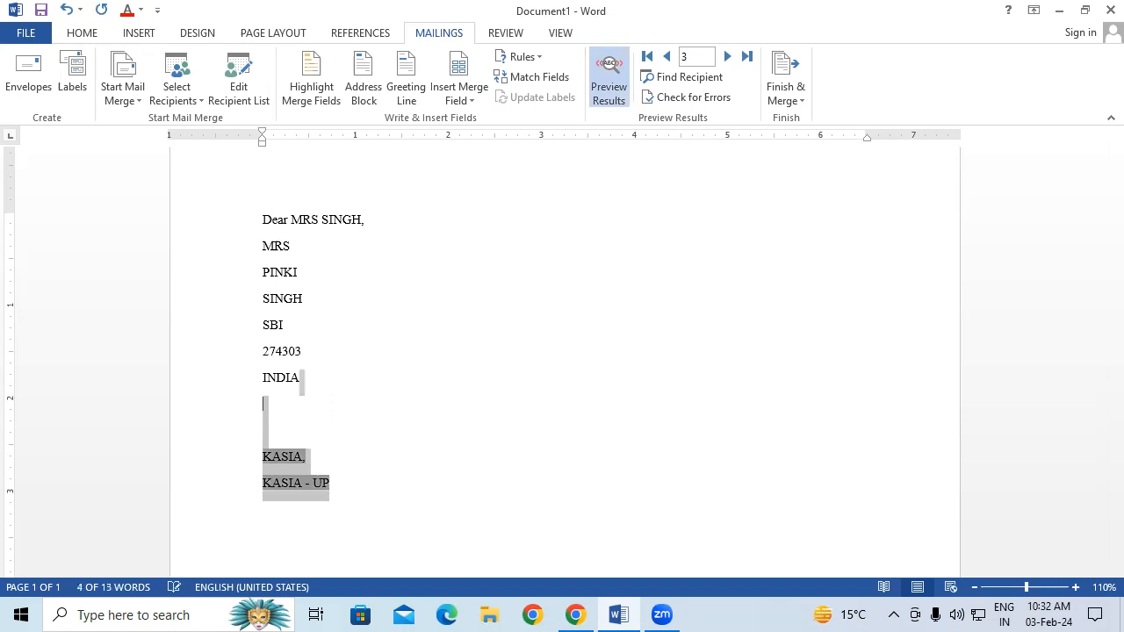
pyautogui.click(265, 456)
pyautogui.press('BackSpace')
pyautogui.press('BackSpace')
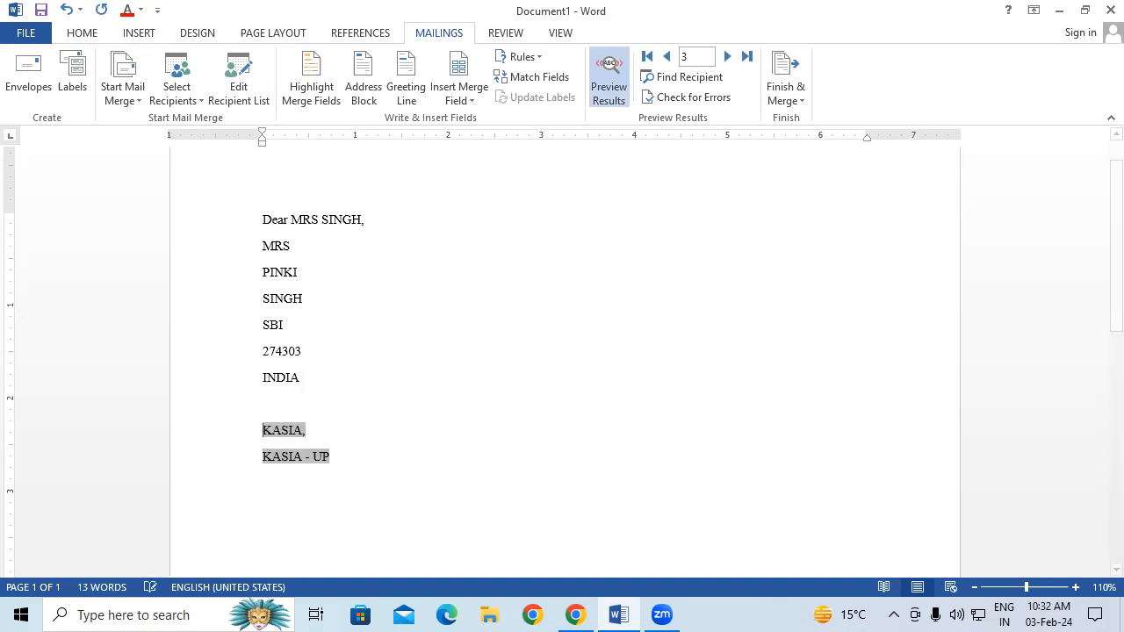
pyautogui.hotkey('ctrl', 'a')
pyautogui.press('Delete')
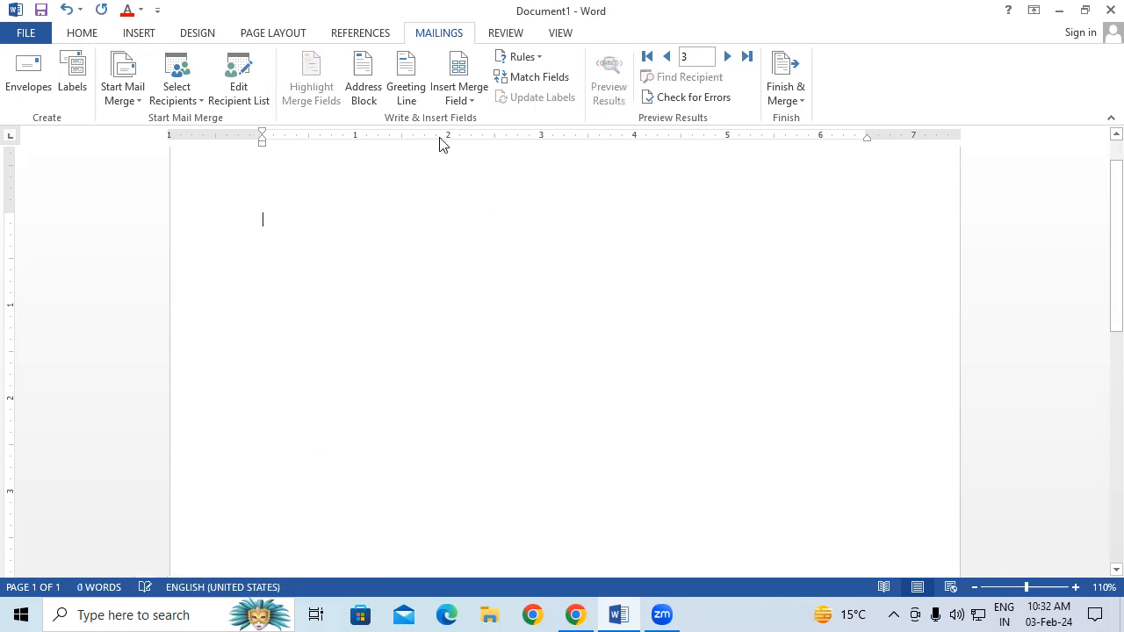
# Insert the Title, First_Name and Last_Name merge fields, each on its own line
pyautogui.click(452, 99)
pyautogui.click(466, 123)
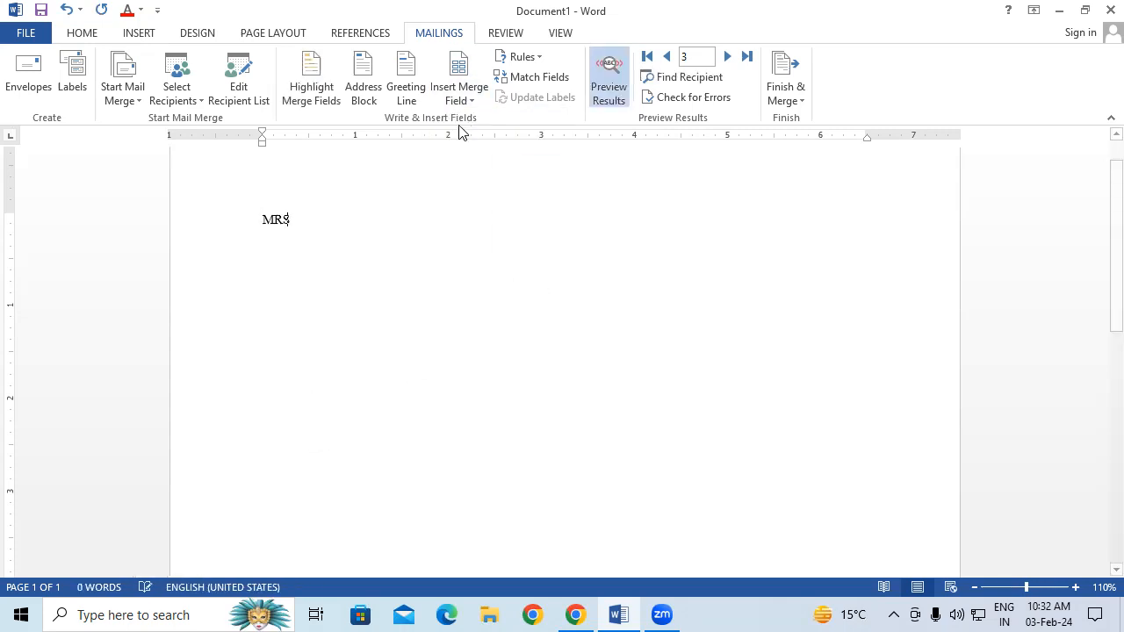
pyautogui.press('Return')
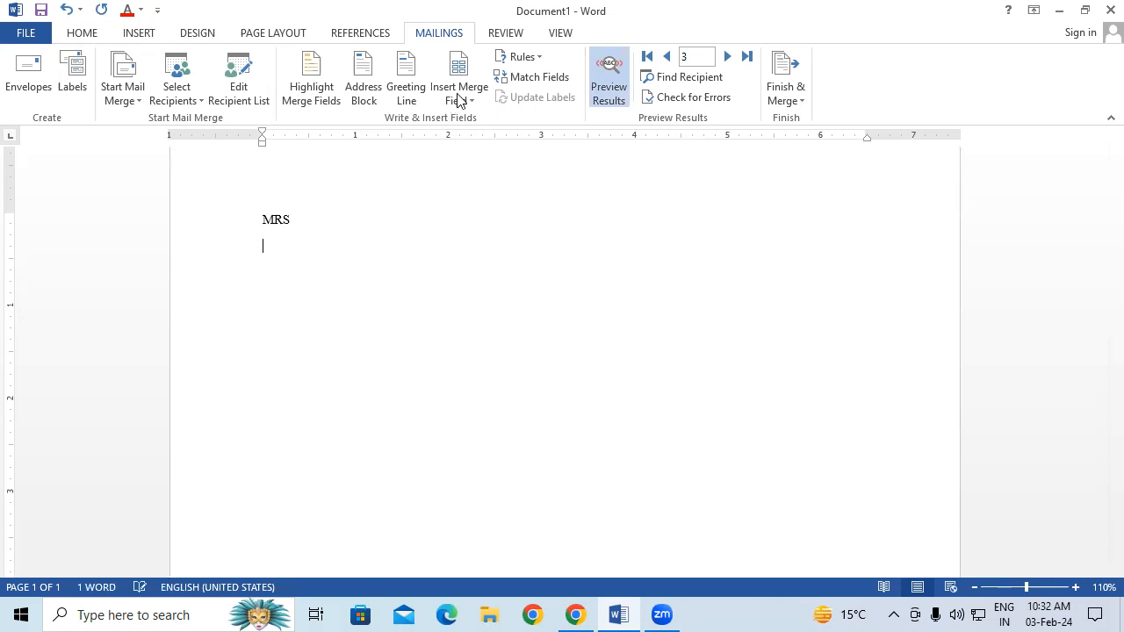
pyautogui.click(459, 96)
pyautogui.click(475, 143)
pyautogui.press('Return')
pyautogui.click(459, 96)
pyautogui.click(479, 162)
pyautogui.press('Return')
# Add Company_Name and Address fields on separate lines, removing a misplaced State field
pyautogui.click(459, 97)
pyautogui.click(484, 181)
pyautogui.press('Return')
pyautogui.click(459, 97)
pyautogui.click(480, 203)
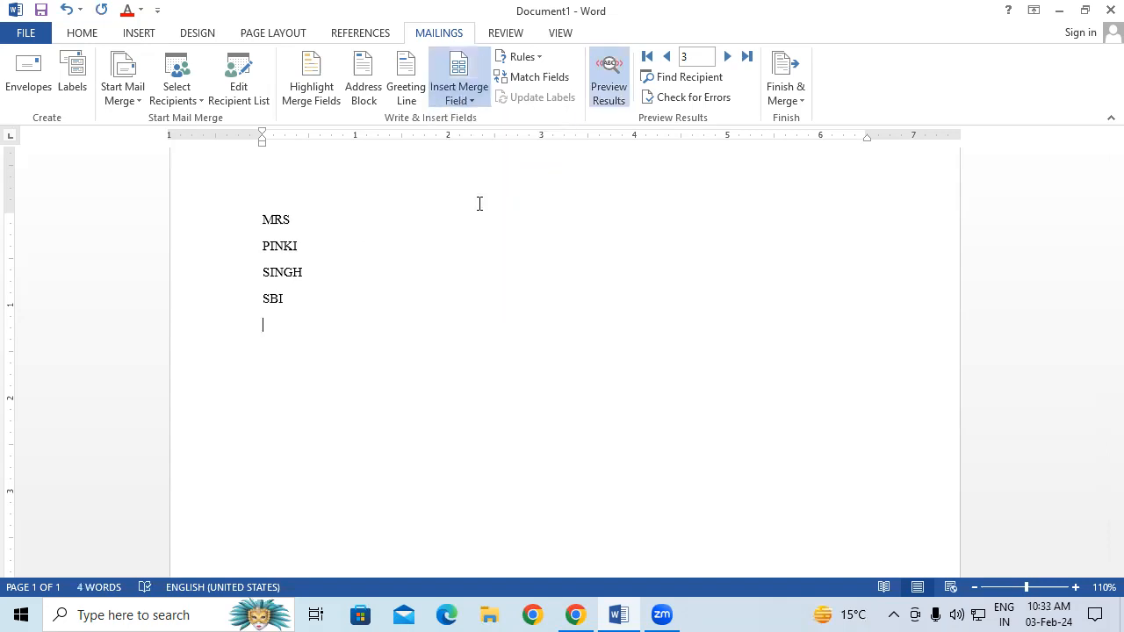
pyautogui.click(466, 101)
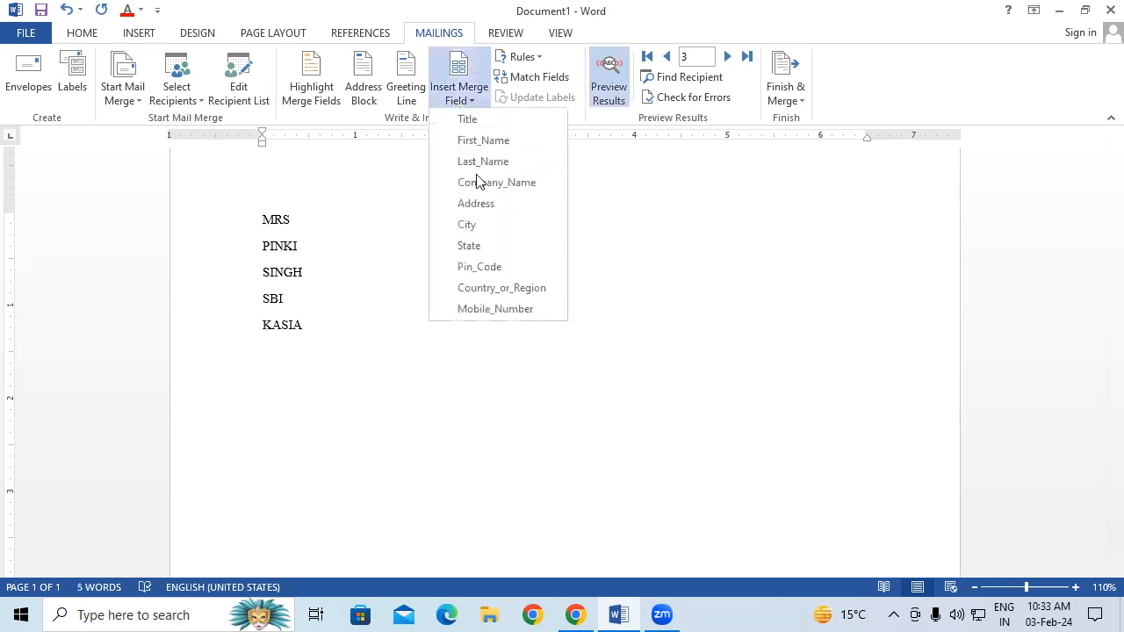
pyautogui.click(485, 247)
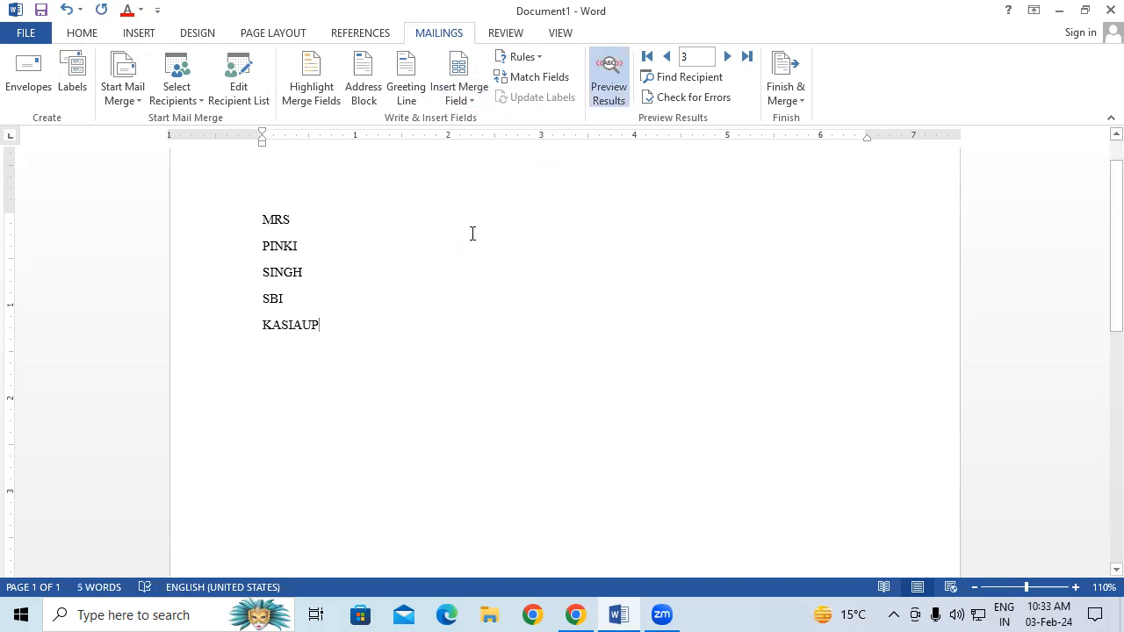
pyautogui.press('BackSpace')
pyautogui.press('BackSpace')
pyautogui.press('Return')
# Add the City, State and Pin_Code merge fields on the final lines
pyautogui.click(461, 99)
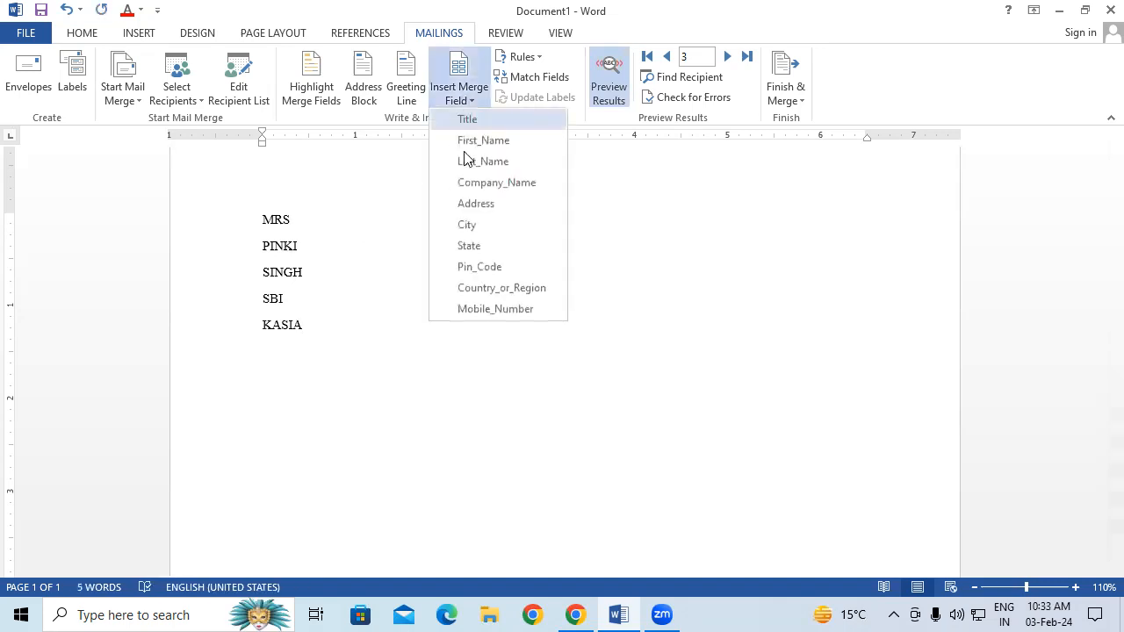
pyautogui.click(480, 231)
pyautogui.click(465, 104)
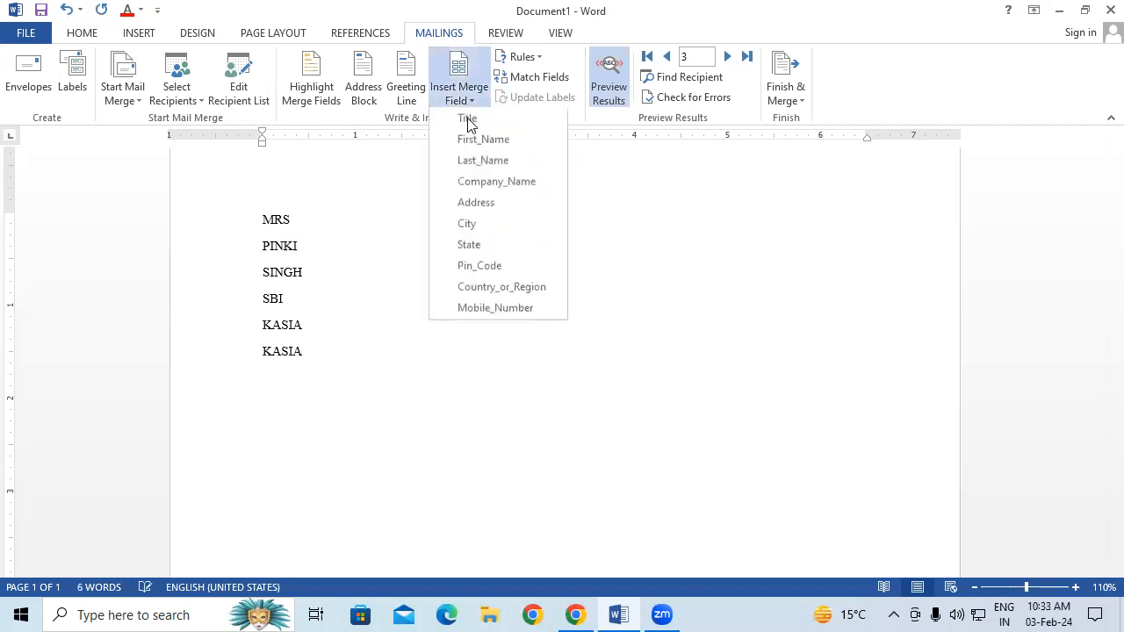
pyautogui.click(494, 246)
pyautogui.press('Return')
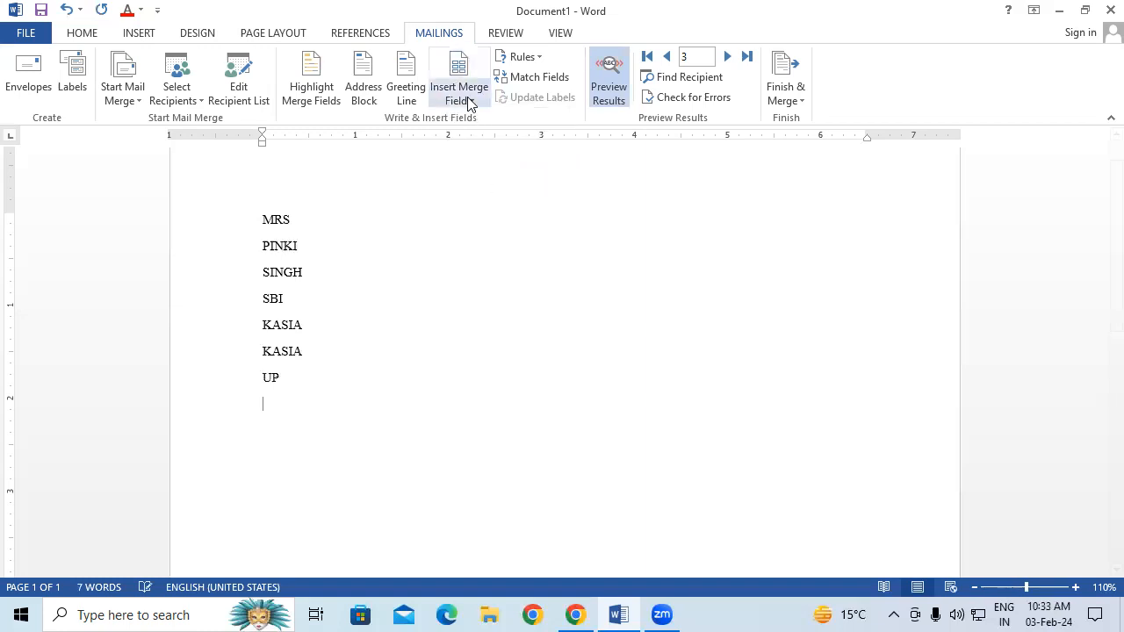
pyautogui.click(466, 100)
pyautogui.click(492, 261)
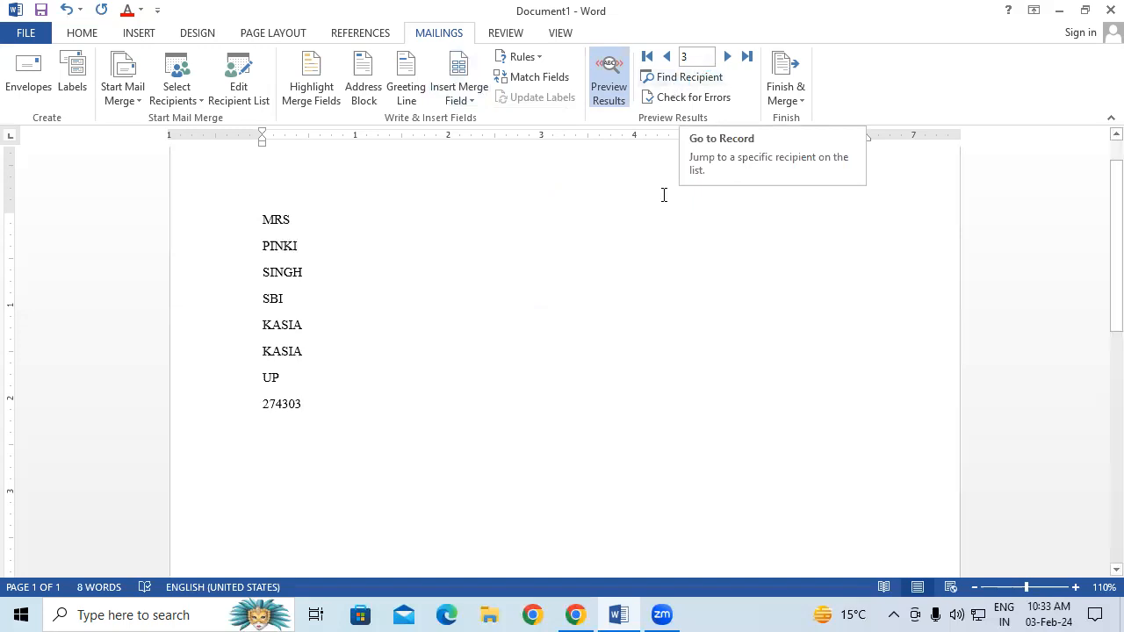
# Preview records 2 and 1, check the recipient list, then display field placeholders instead of data
pyautogui.click(668, 56)
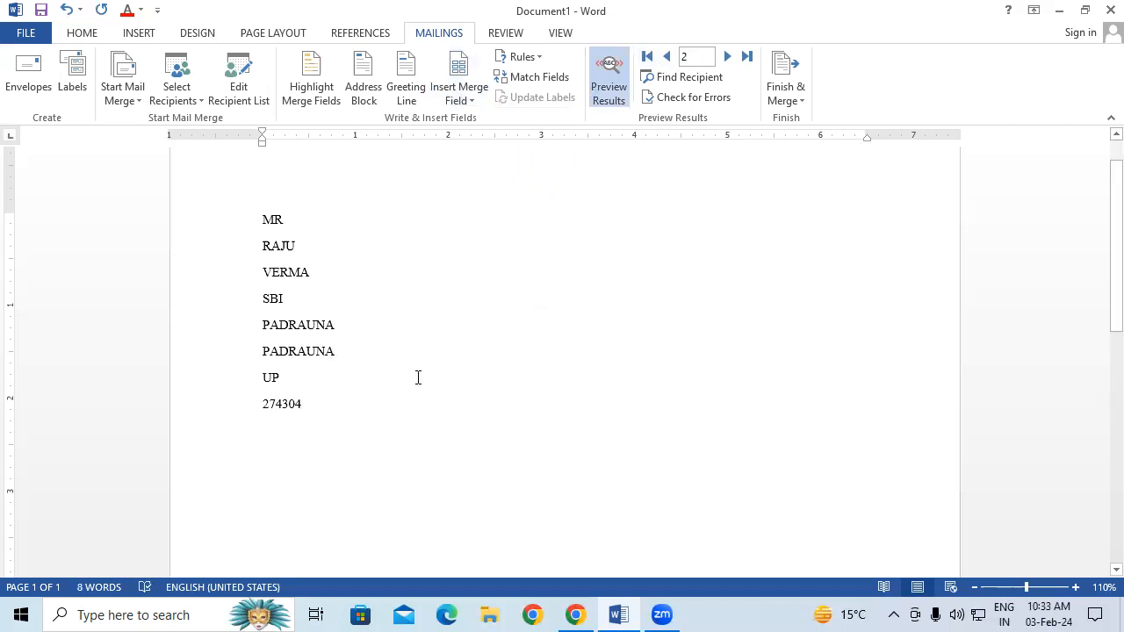
pyautogui.click(242, 88)
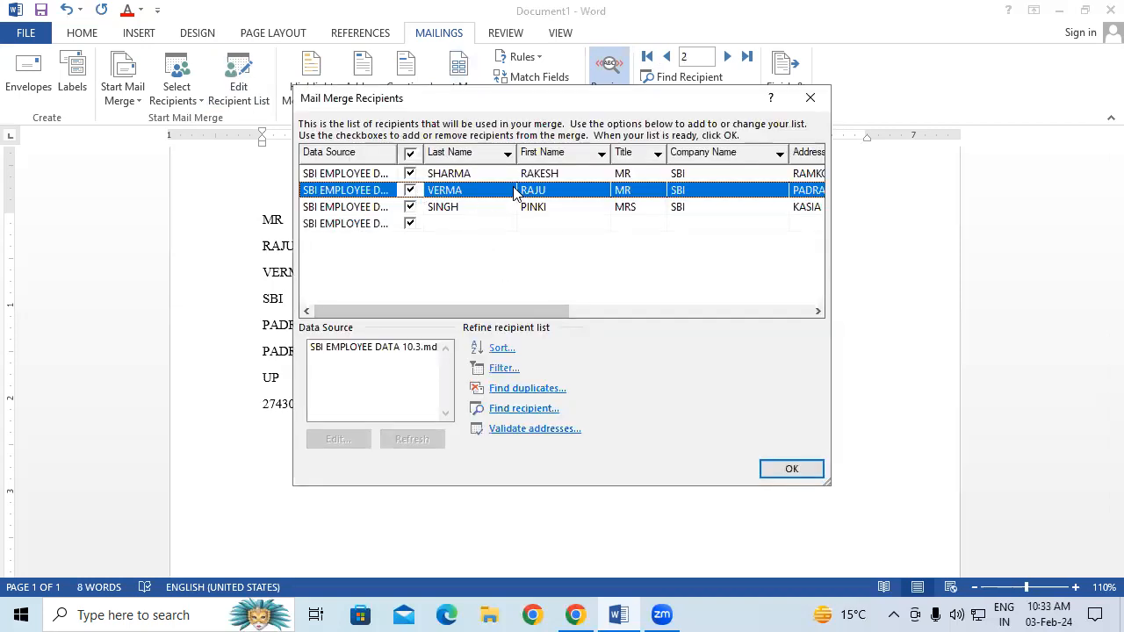
pyautogui.click(815, 102)
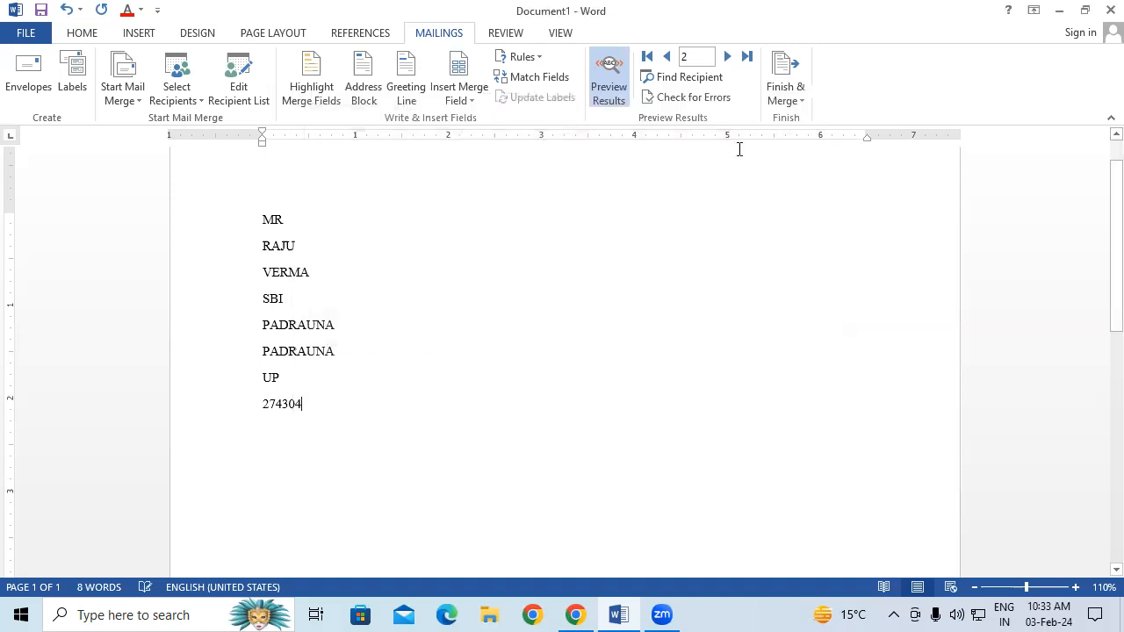
pyautogui.click(667, 58)
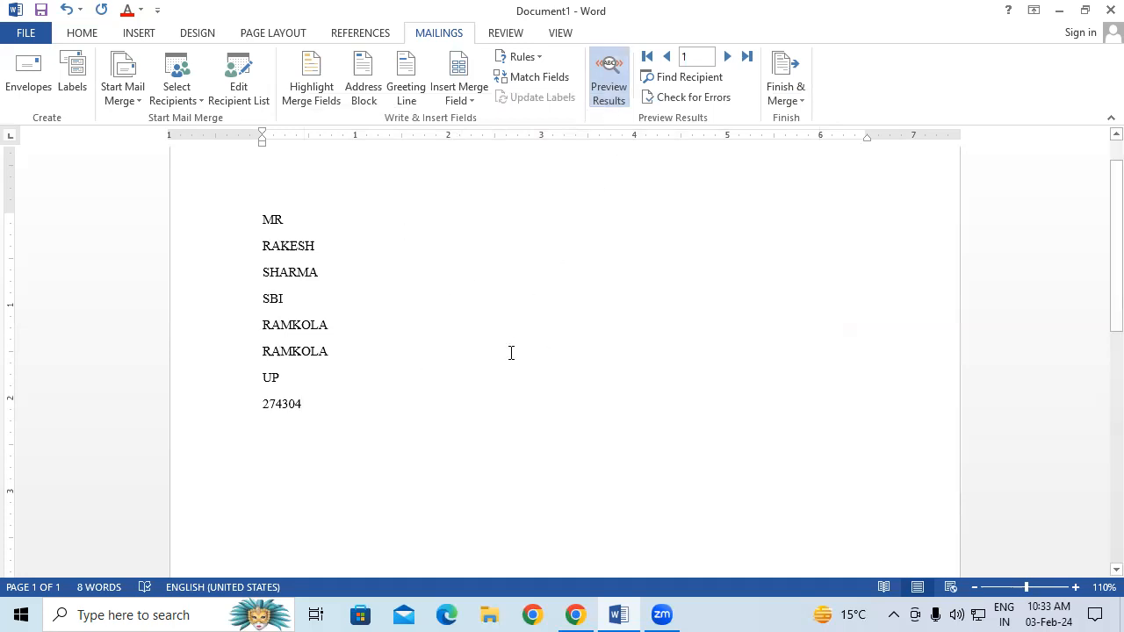
pyautogui.click(620, 87)
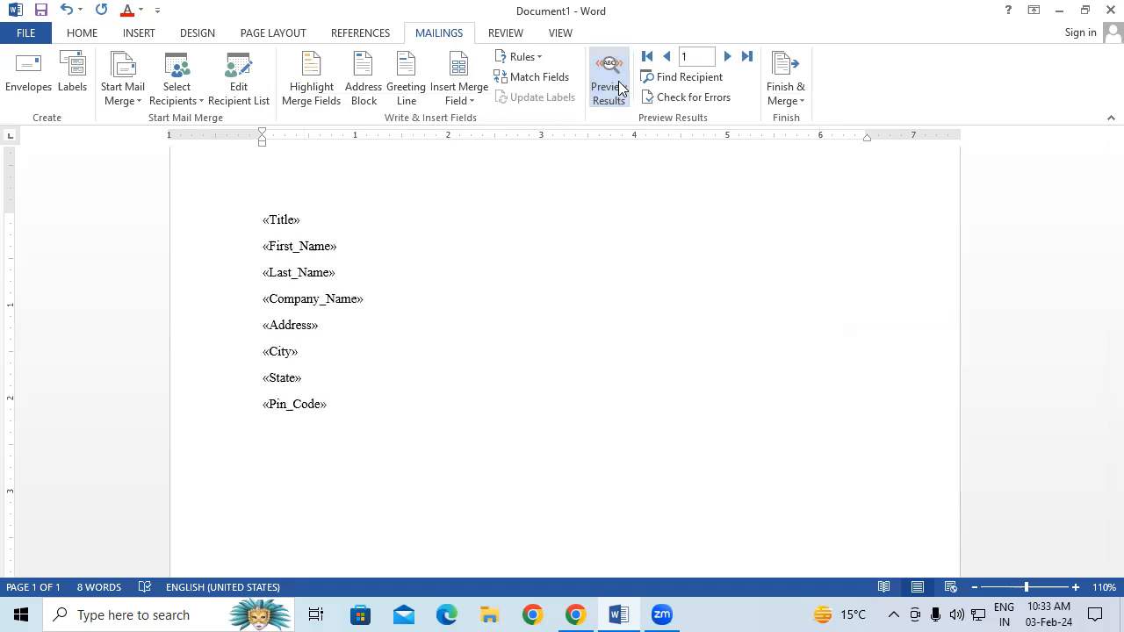
# Dismiss the Start Mail Merge choices and turn Preview Results back on
pyautogui.click(143, 95)
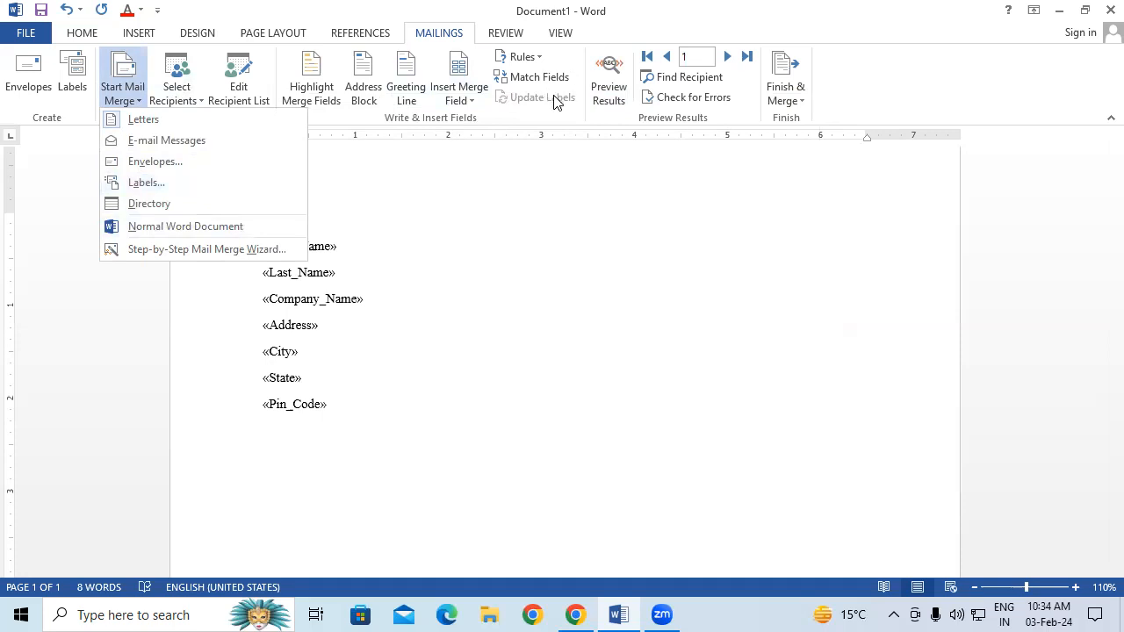
pyautogui.click(481, 288)
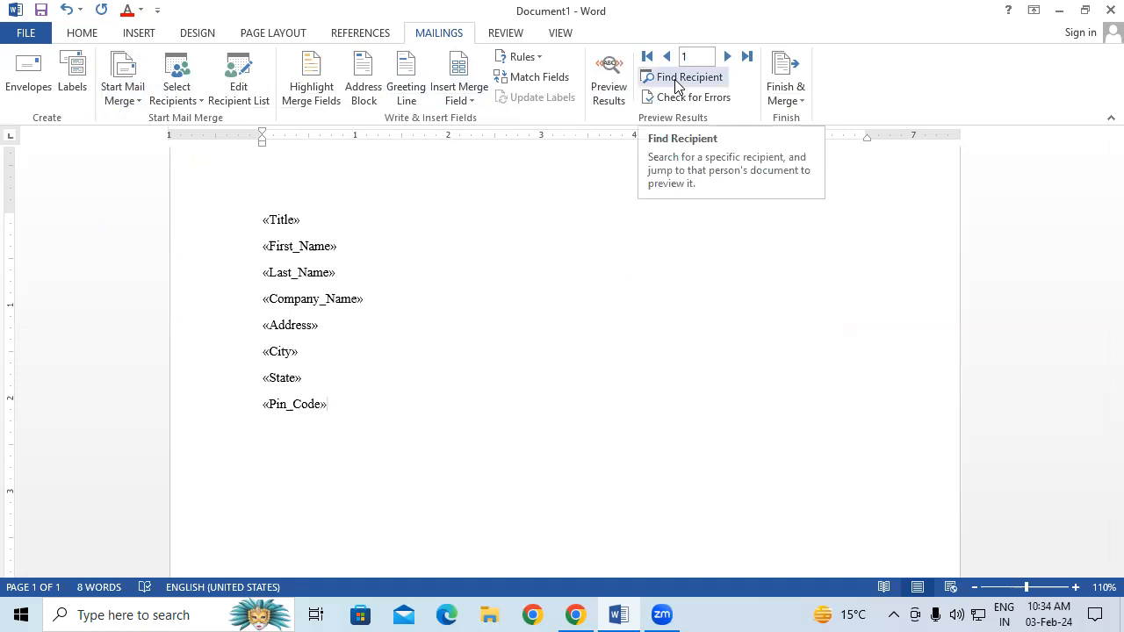
pyautogui.click(620, 95)
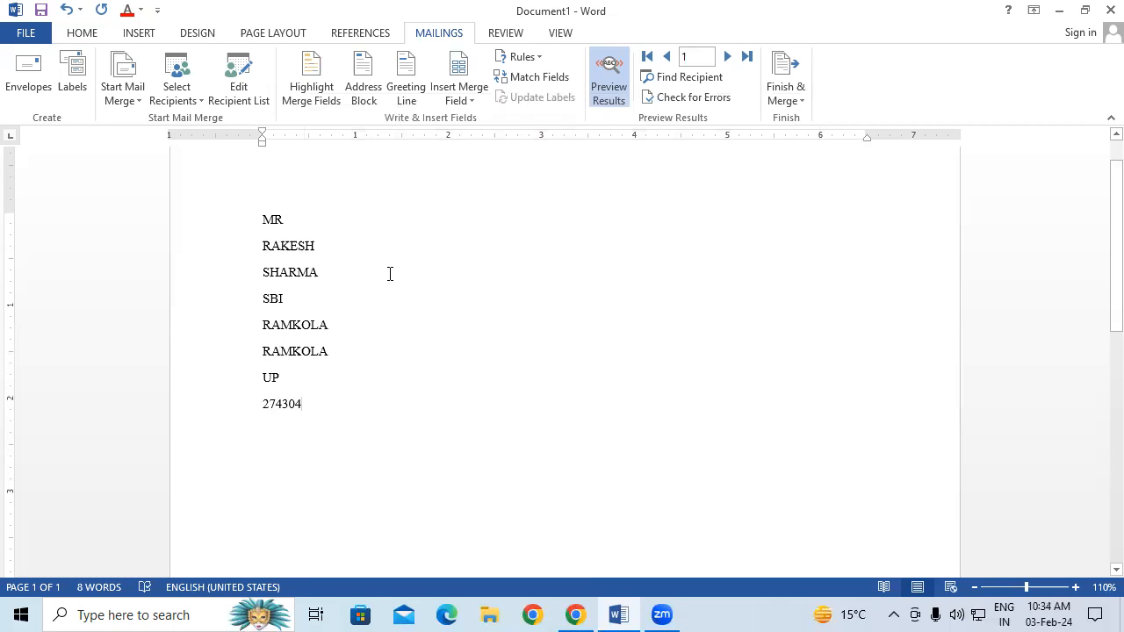
# Search recipients for the third employee by name and jump to record 3
pyautogui.click(689, 77)
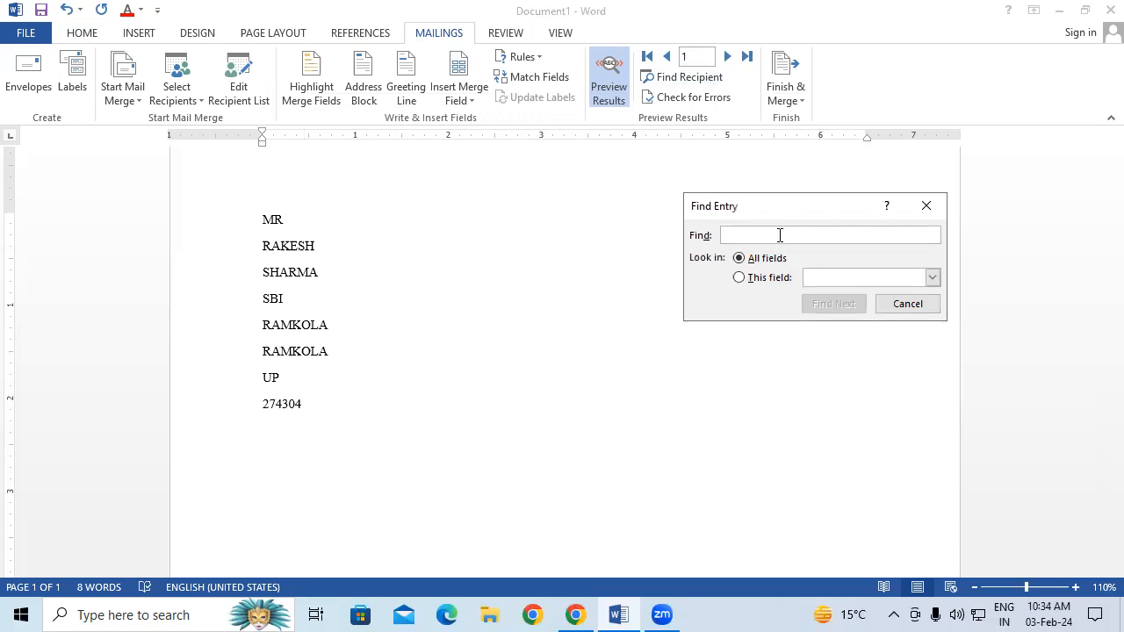
pyautogui.write('Pl')
pyautogui.write('NKI')
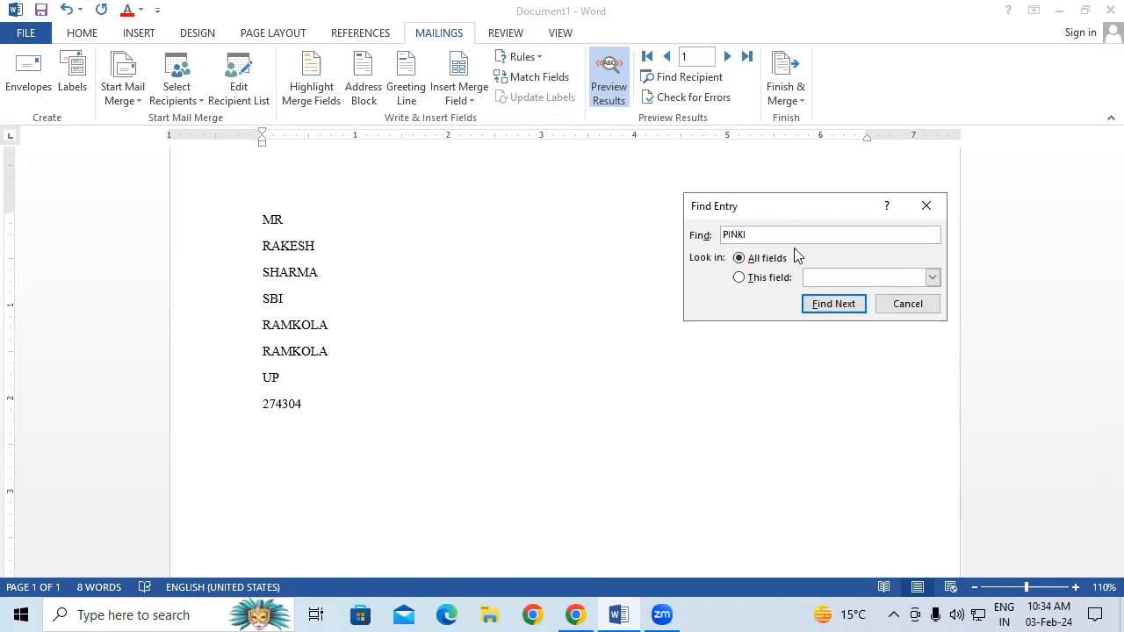
pyautogui.click(851, 314)
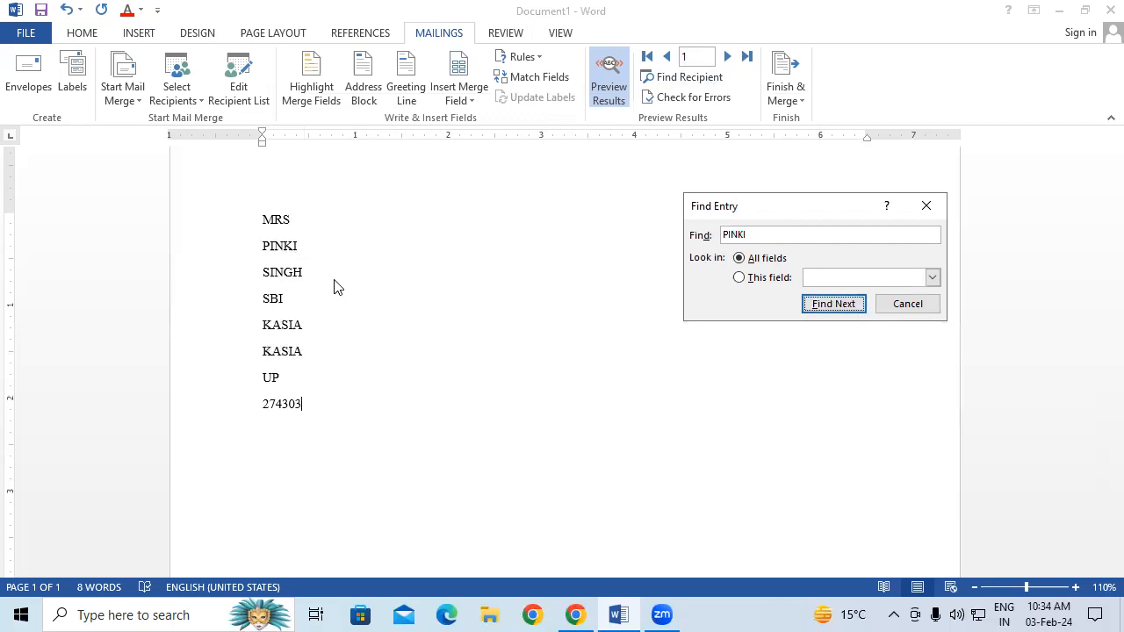
pyautogui.click(926, 207)
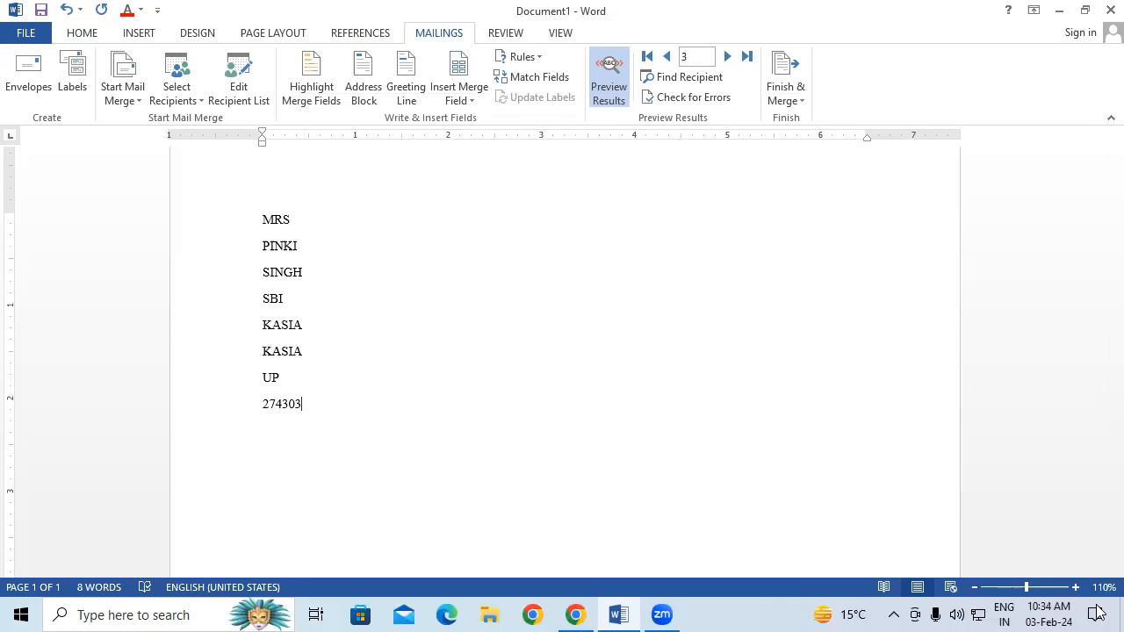
# Open the SBI EMPLOYEE DATA 10.3.mdb data source for editing and add a new entry
pyautogui.click(256, 87)
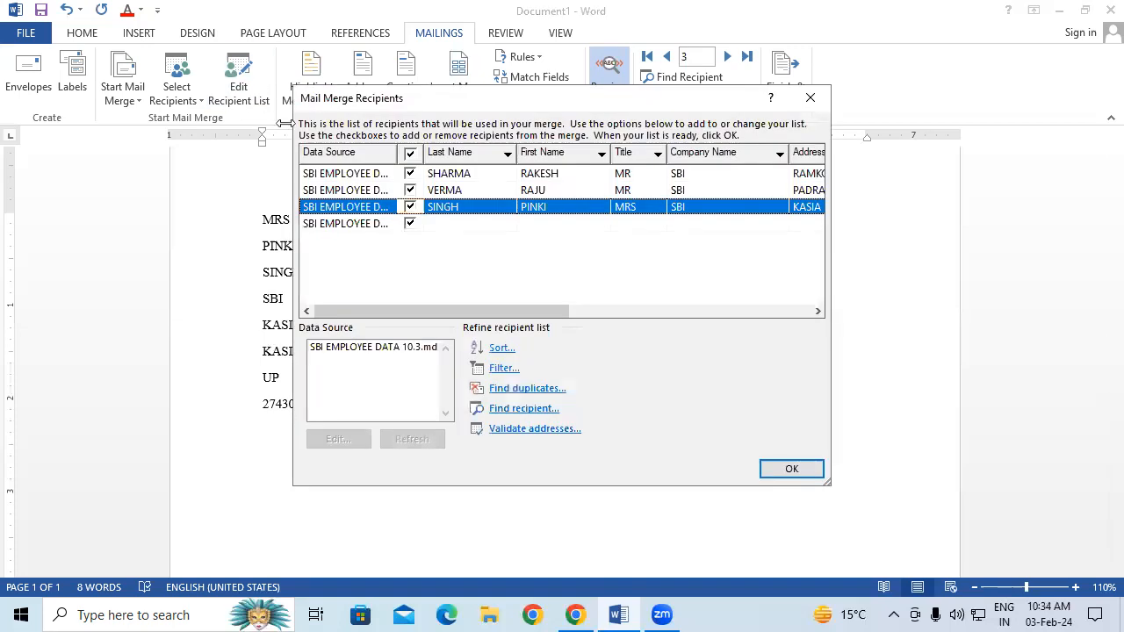
pyautogui.click(371, 357)
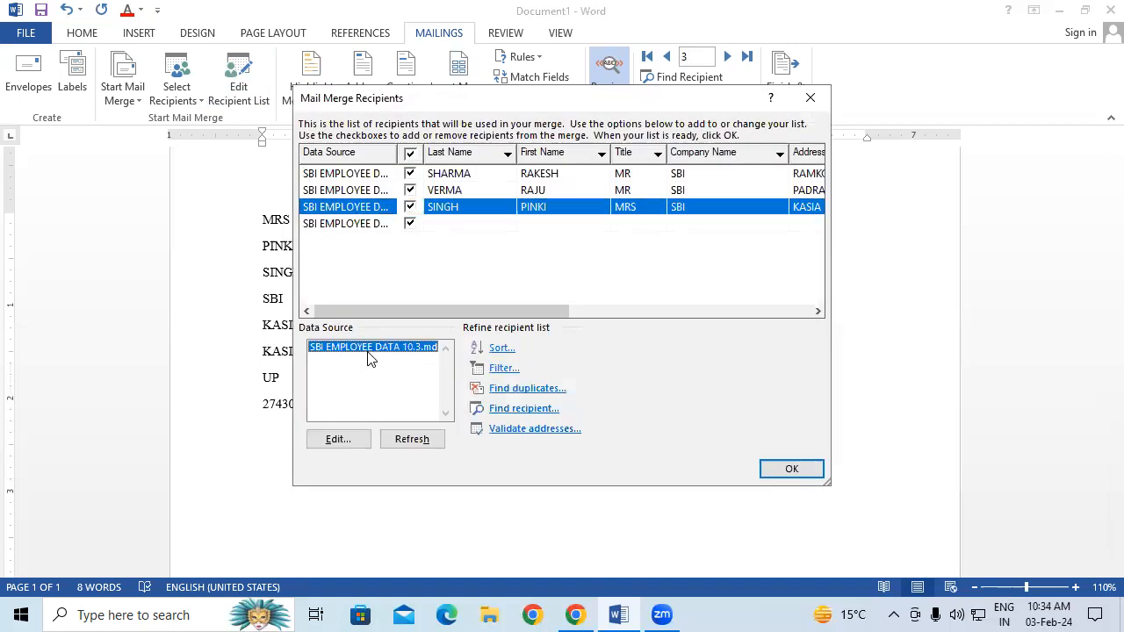
pyautogui.click(356, 437)
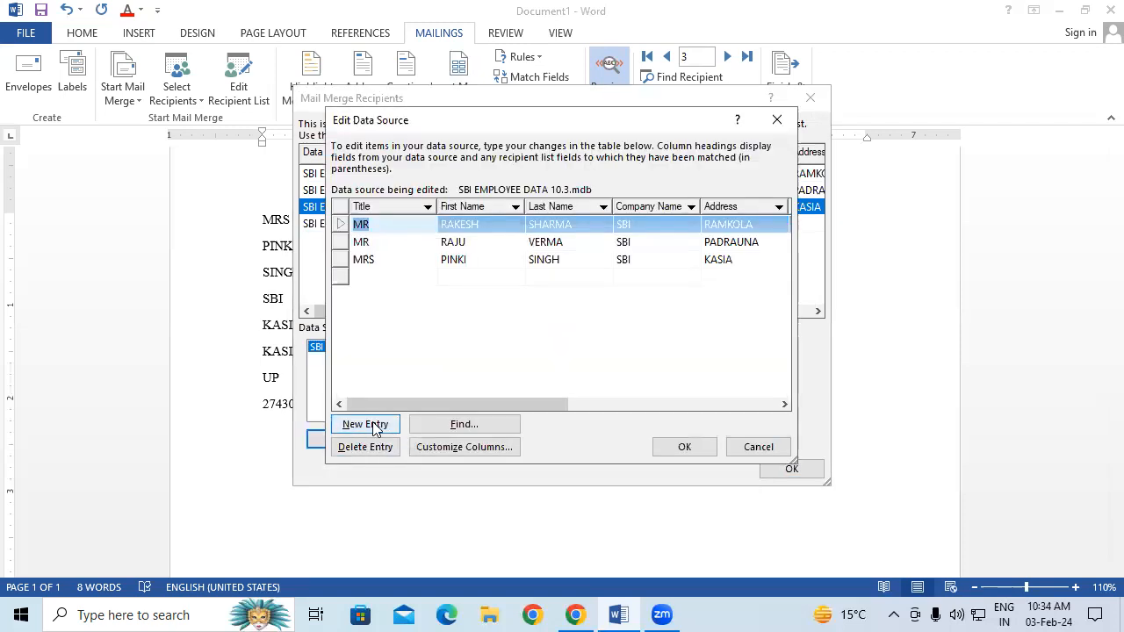
pyautogui.click(376, 427)
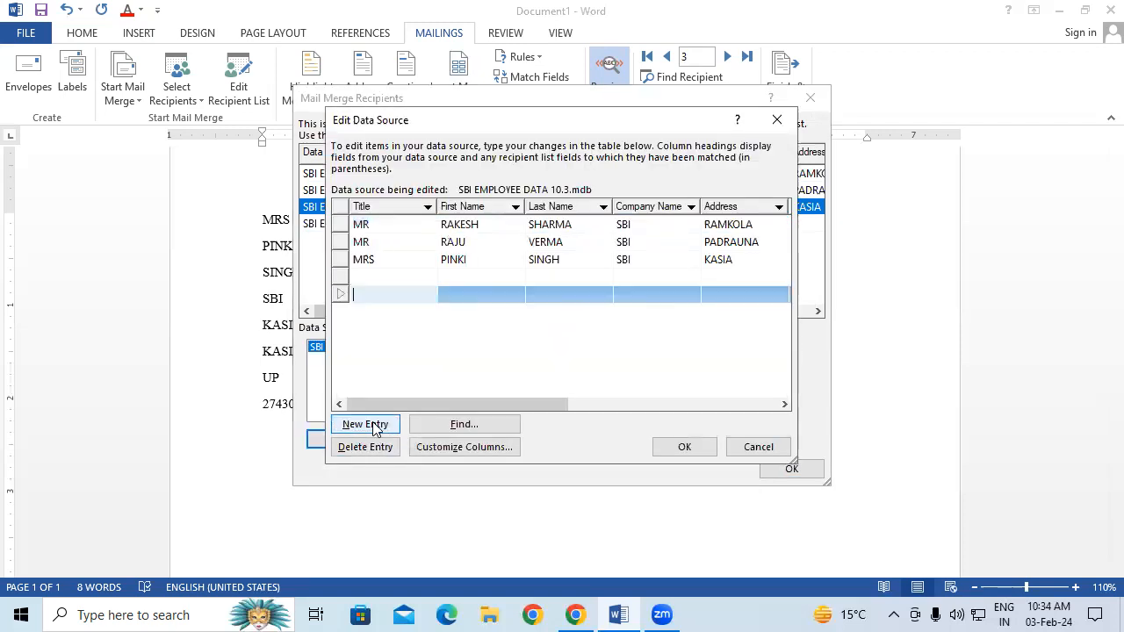
# Fill in the new row's title MR, the employee's first and last name, and company SBI
pyautogui.click(381, 274)
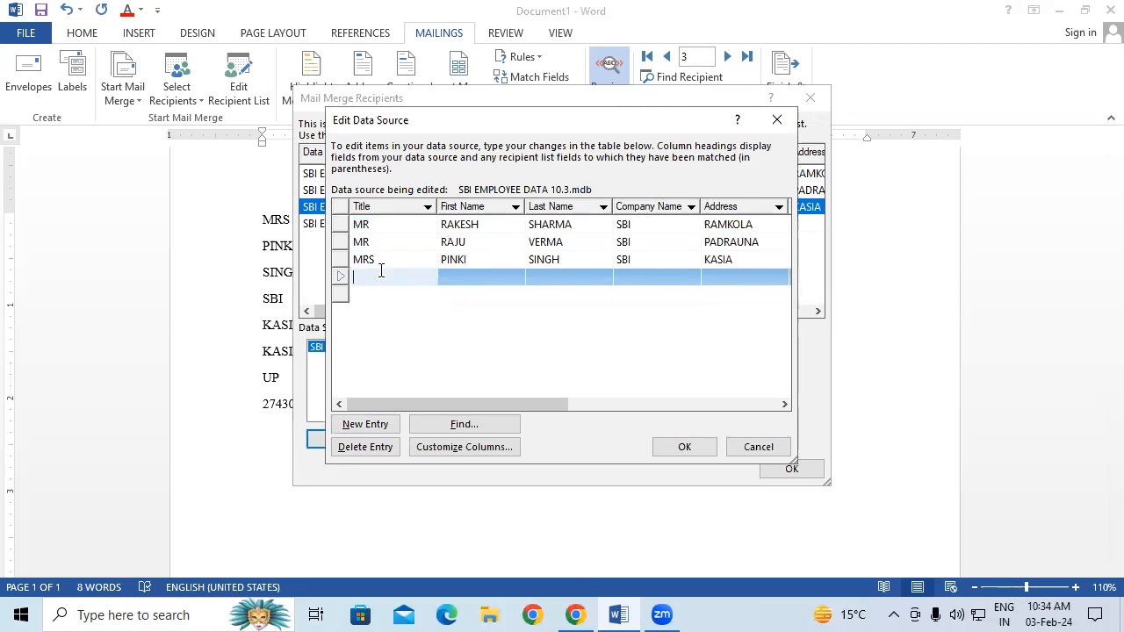
pyautogui.write('MR')
pyautogui.press('Tab')
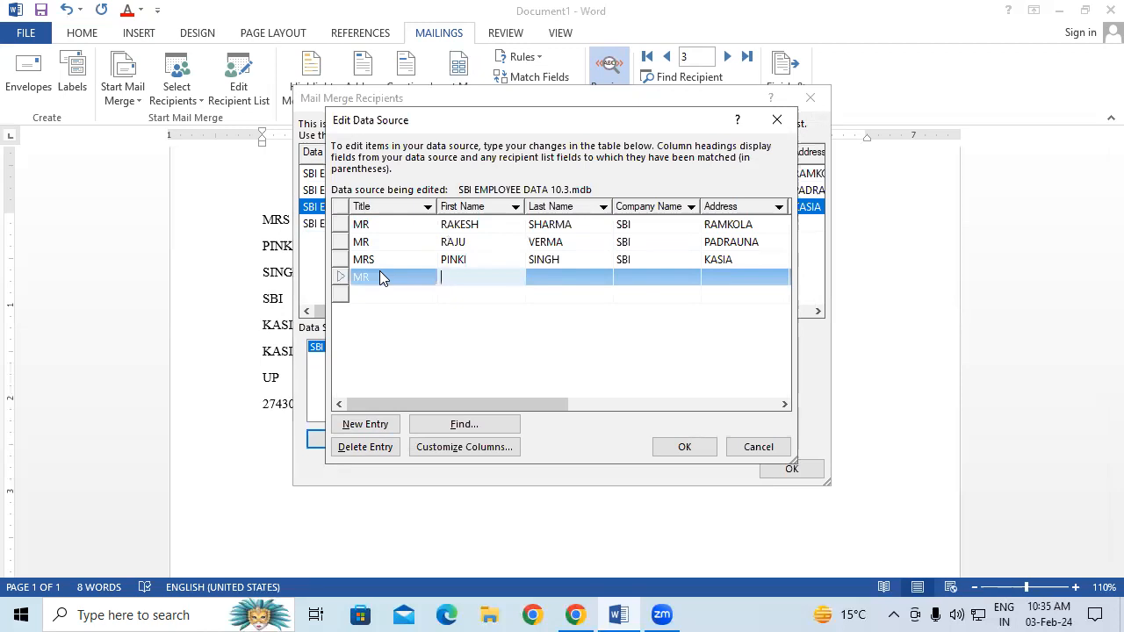
pyautogui.press('Tab')
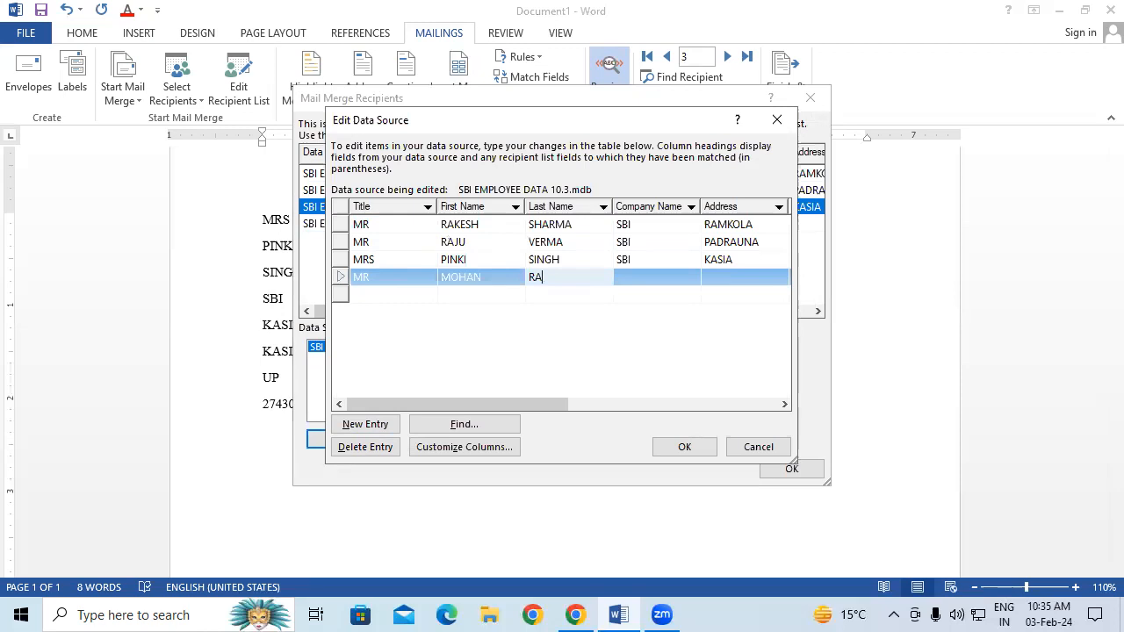
pyautogui.press('Tab')
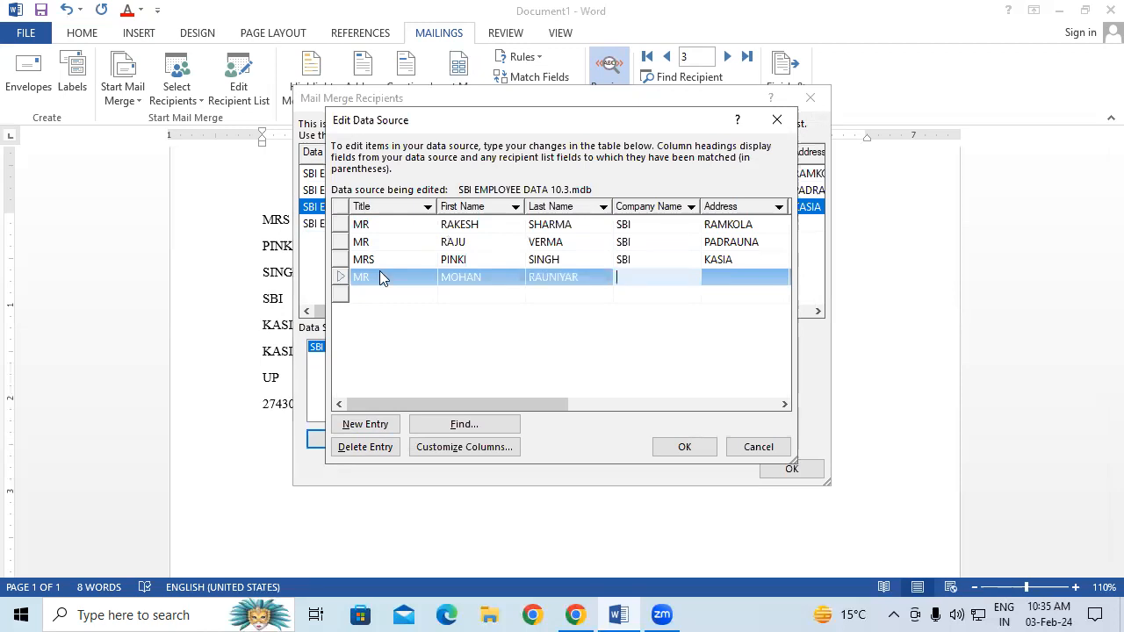
pyautogui.write('SBI')
pyautogui.press('Tab')
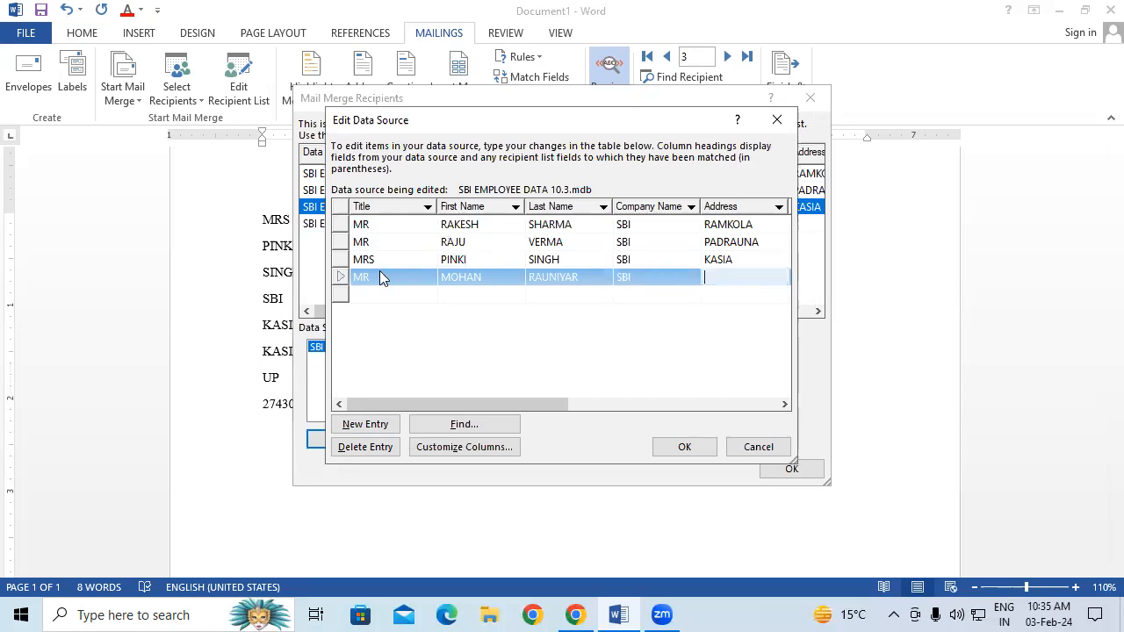
# Enter the employee's address, city, state, pin code, country INDIA and mobile number
pyautogui.write('KASIA')
pyautogui.press('Tab')
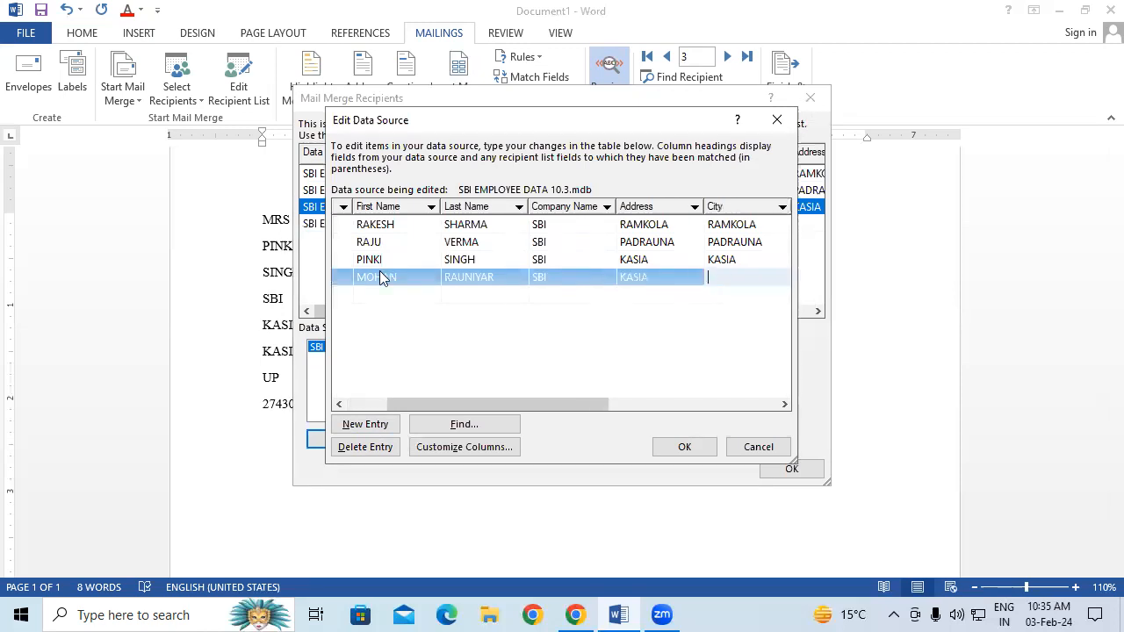
pyautogui.write('KASIA')
pyautogui.press('Tab')
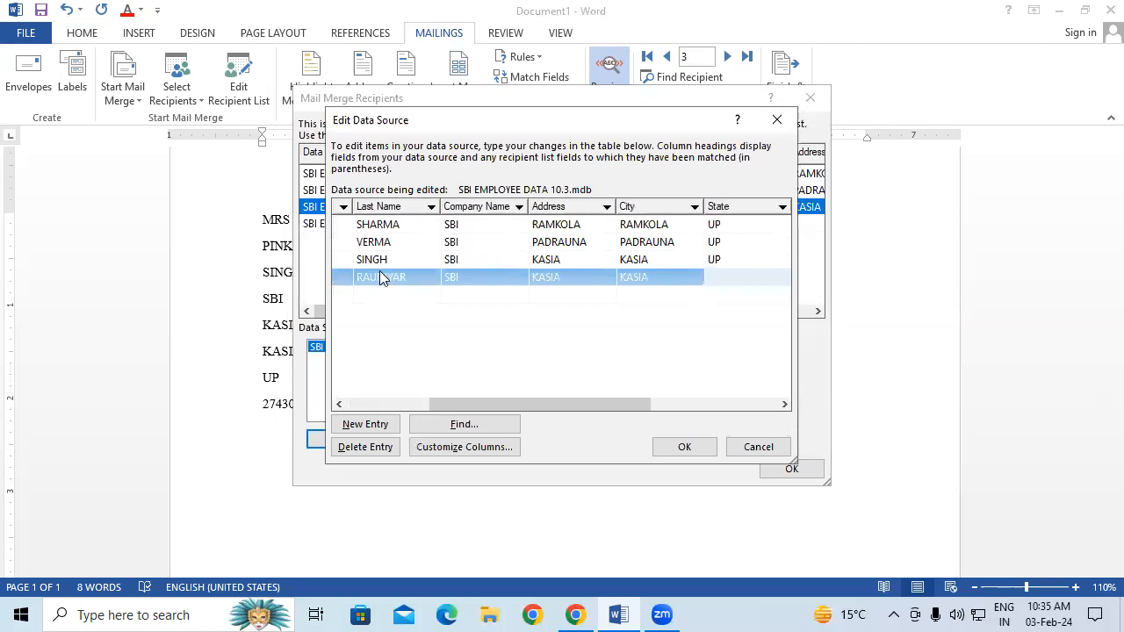
pyautogui.write('UP')
pyautogui.press('Tab')
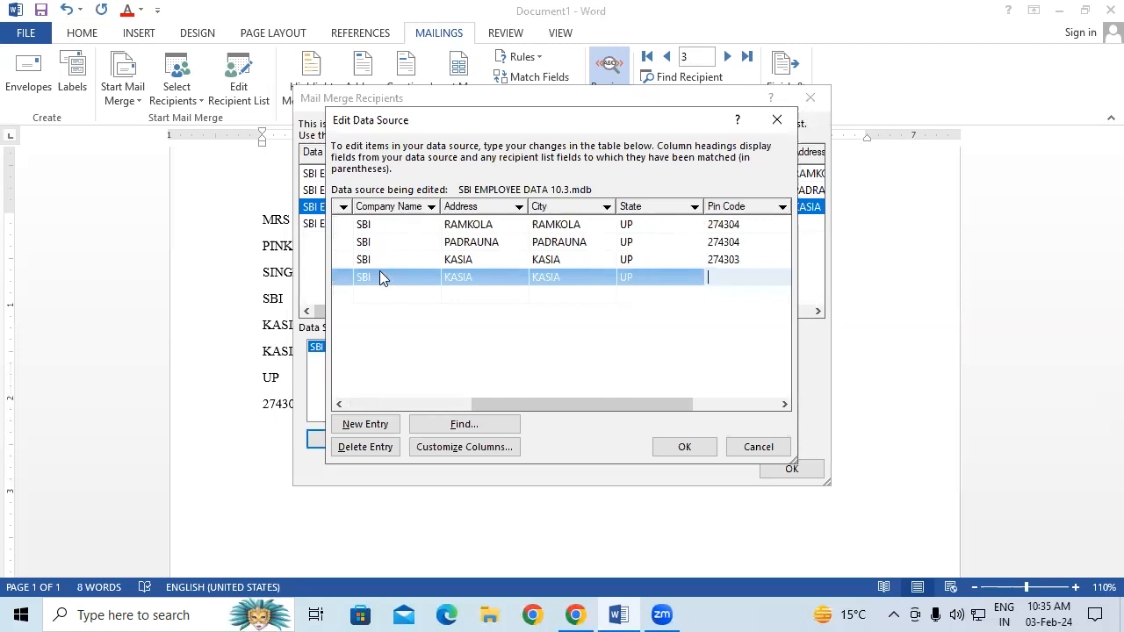
pyautogui.write('274304')
pyautogui.press('Tab')
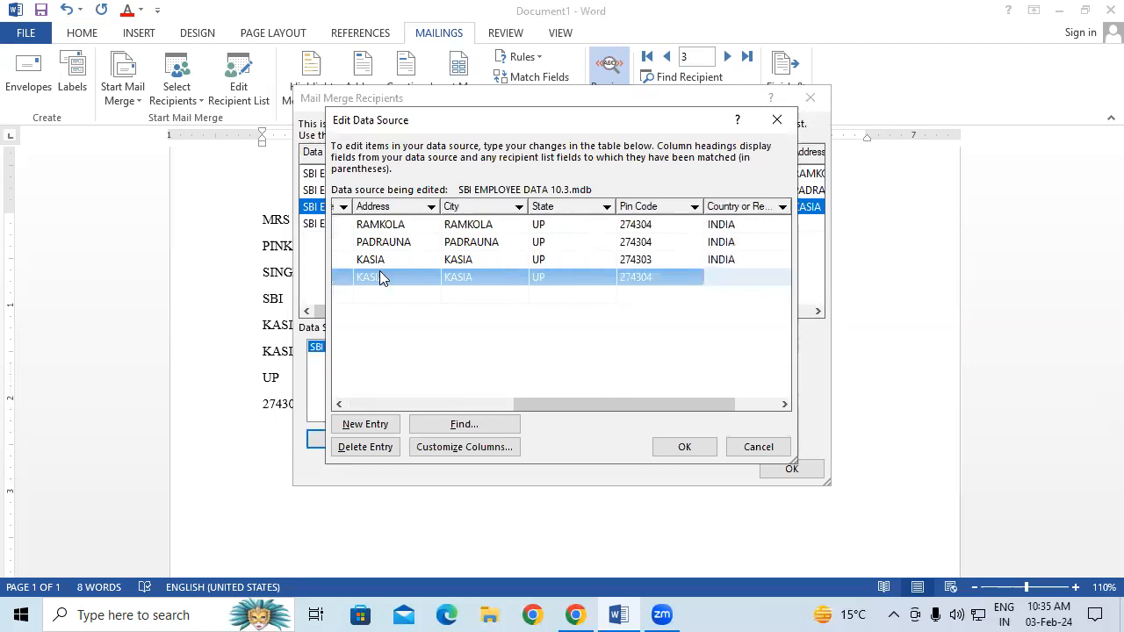
pyautogui.write('INDIA')
pyautogui.press('Tab')
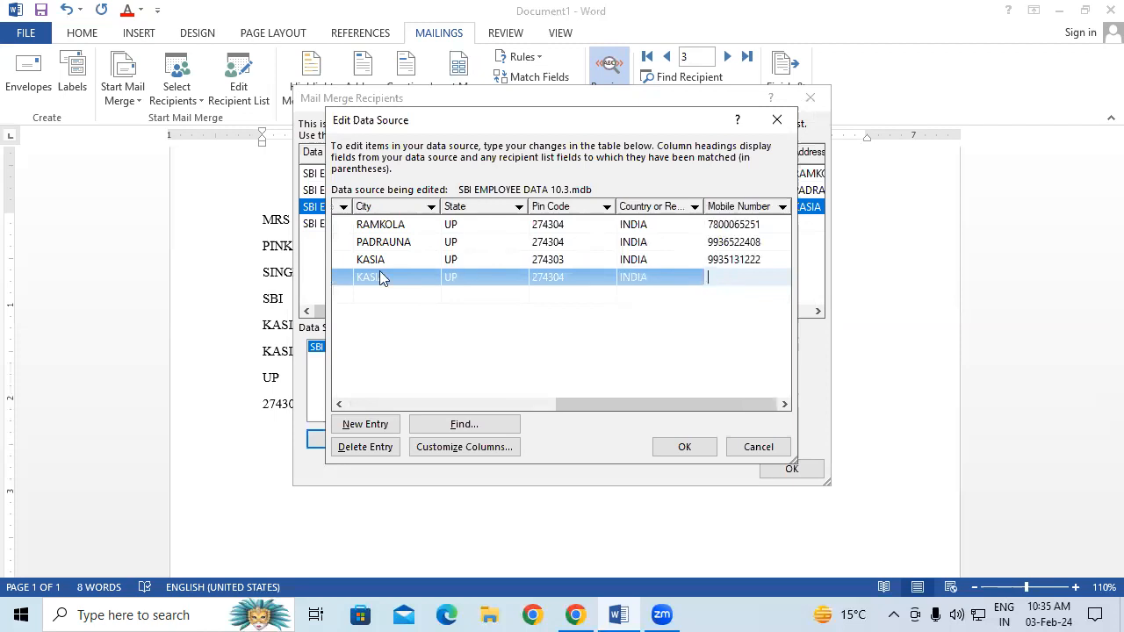
pyautogui.press('Tab')
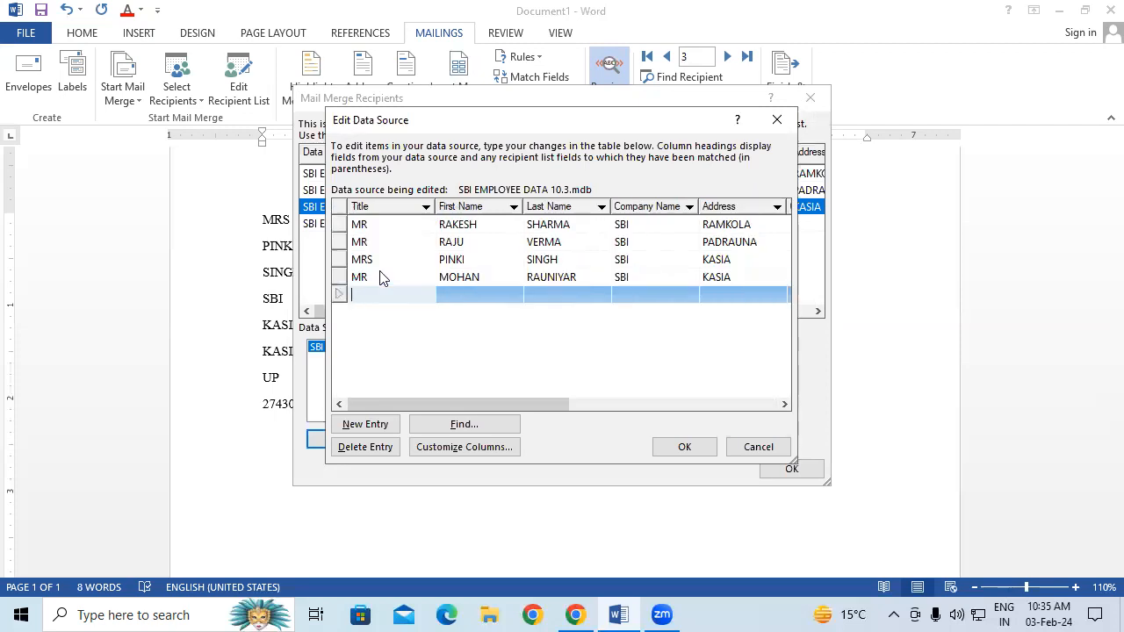
# Save the edited recipient list and return to the letter
pyautogui.click(710, 455)
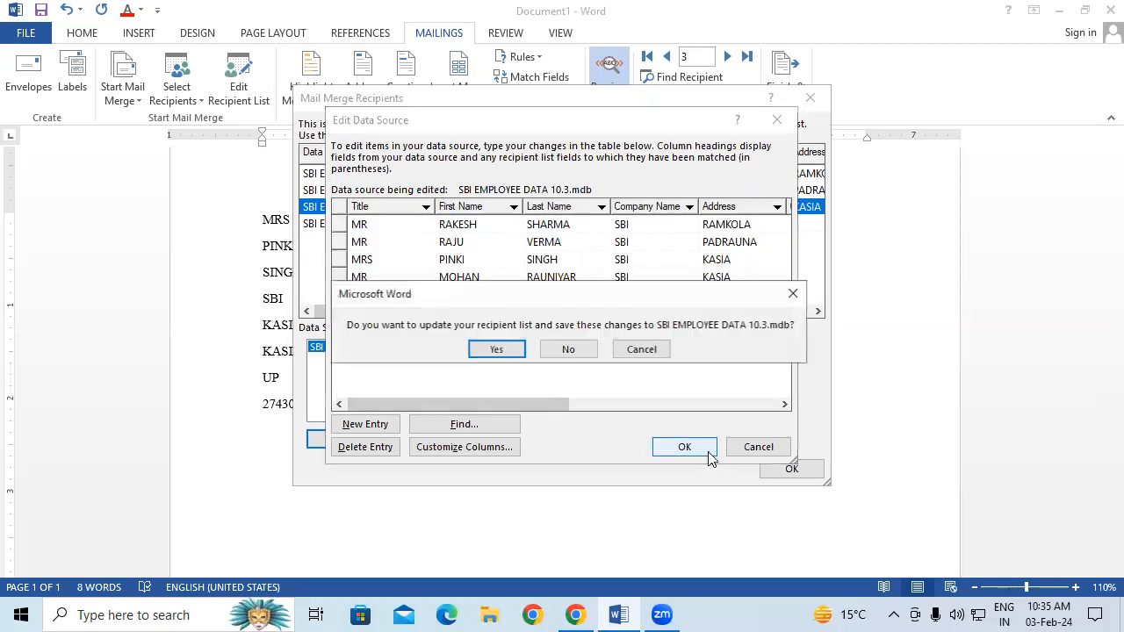
pyautogui.click(512, 349)
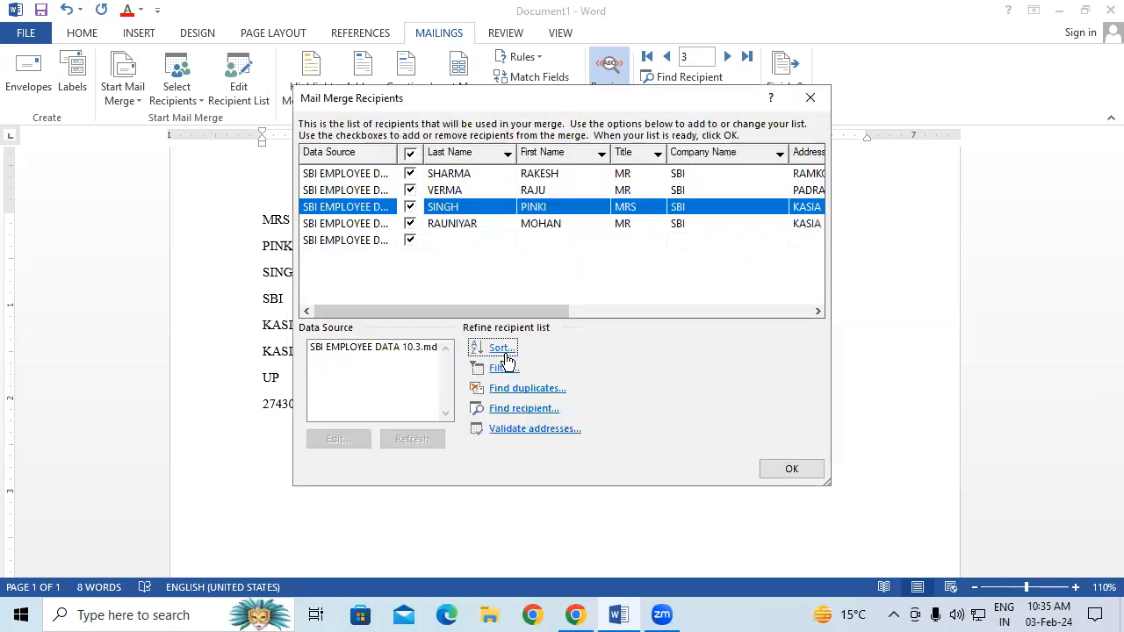
pyautogui.click(790, 468)
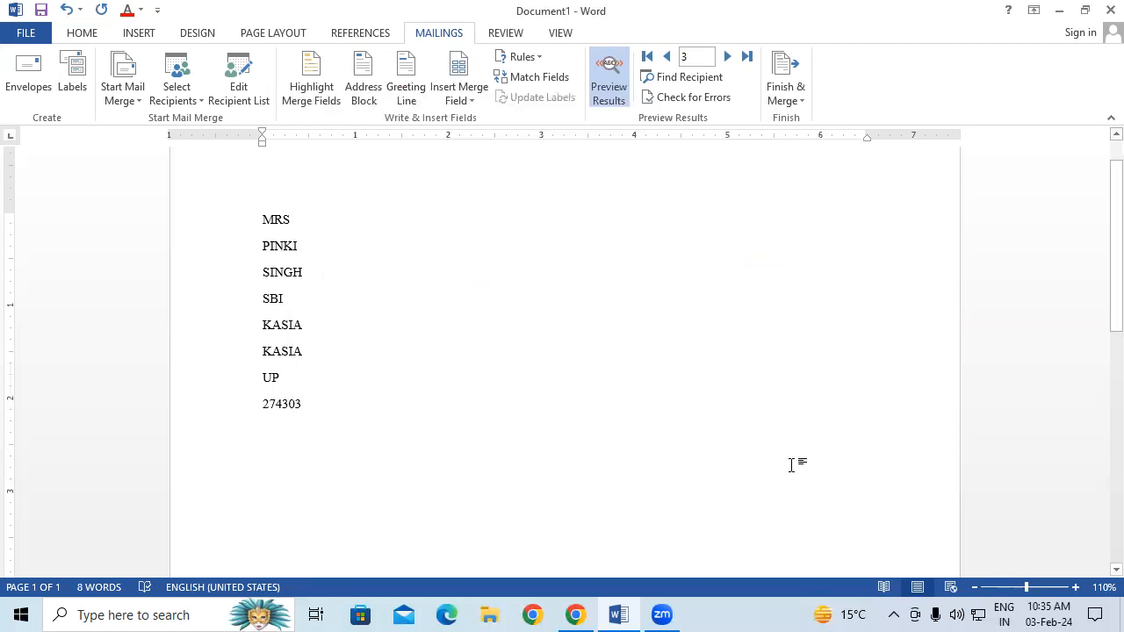
# Advance the merge preview from record 3 to record 4
pyautogui.click(728, 57)
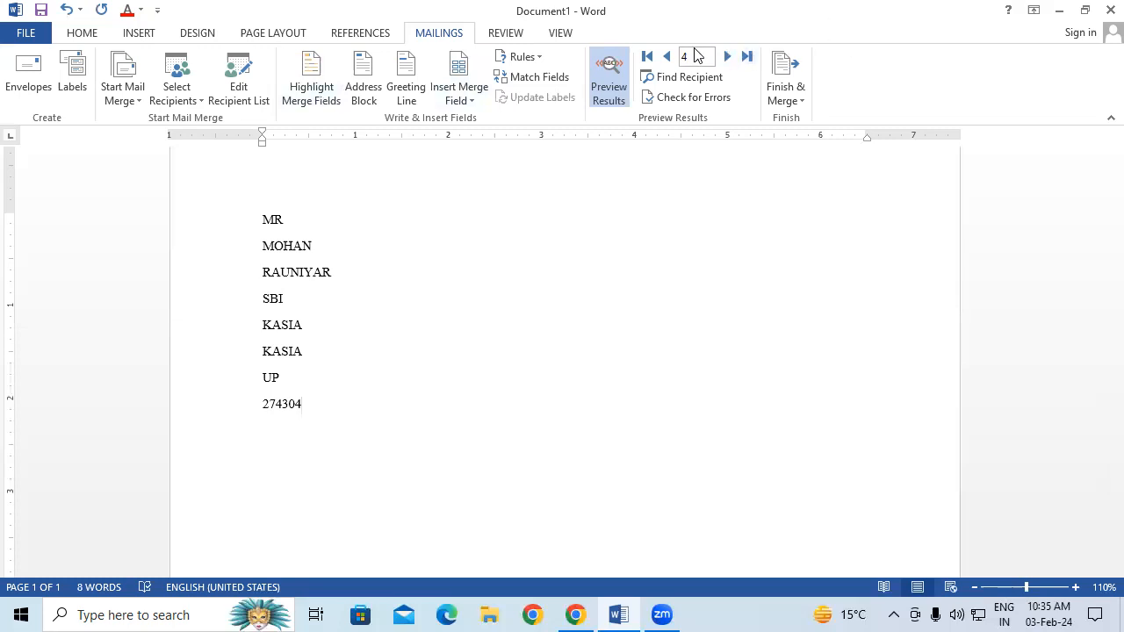
# Open the employee data source for editing and add a new blank entry
pyautogui.click(230, 91)
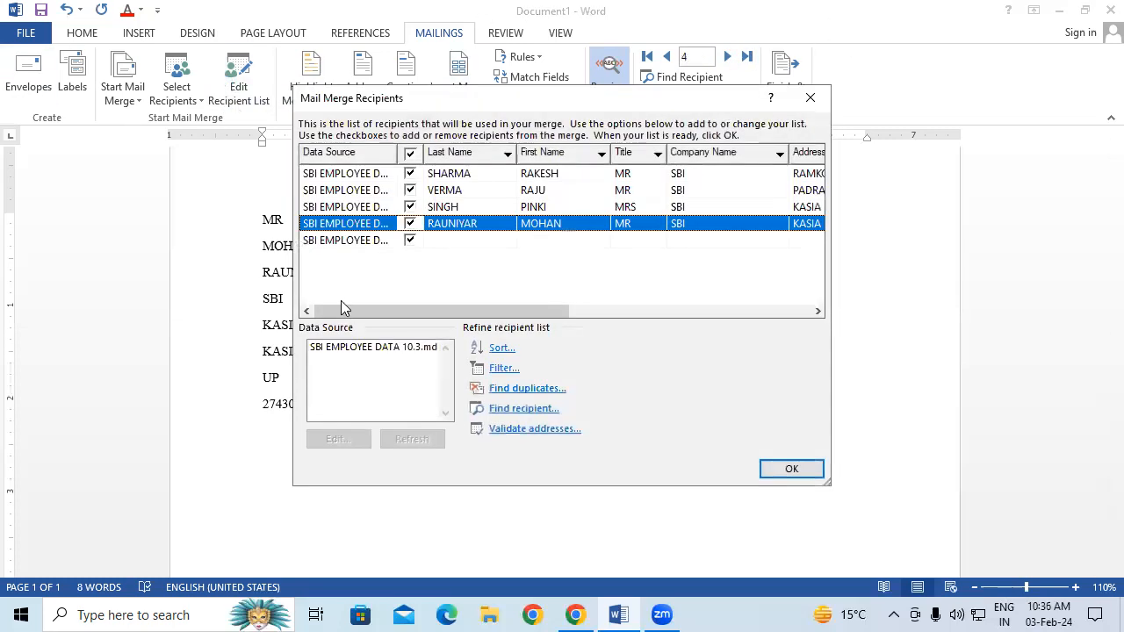
pyautogui.click(361, 347)
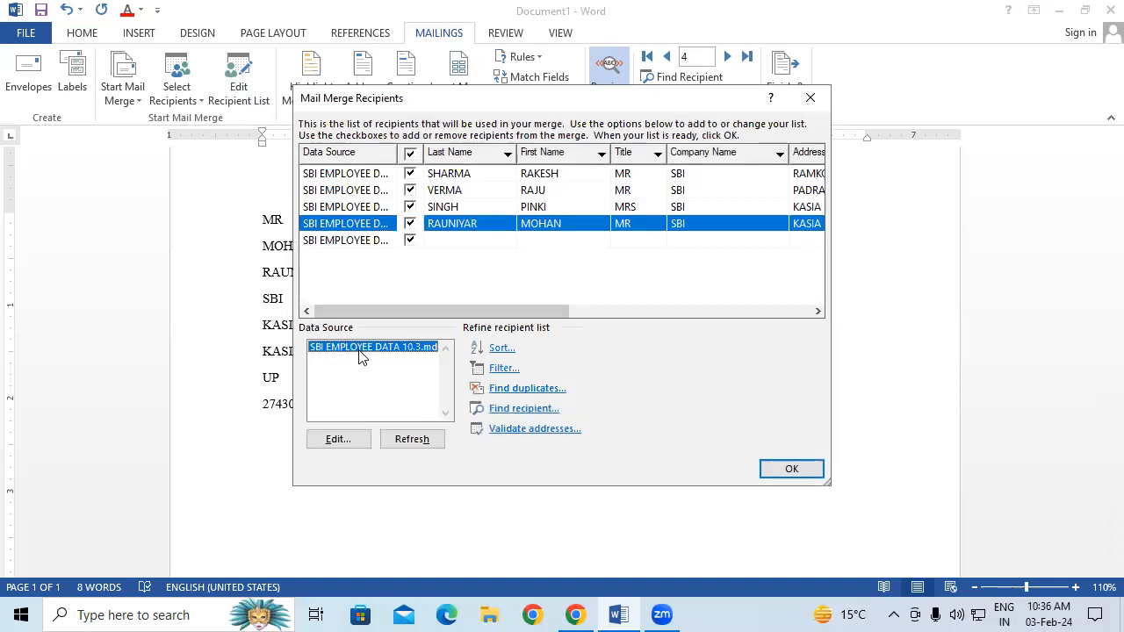
pyautogui.click(350, 440)
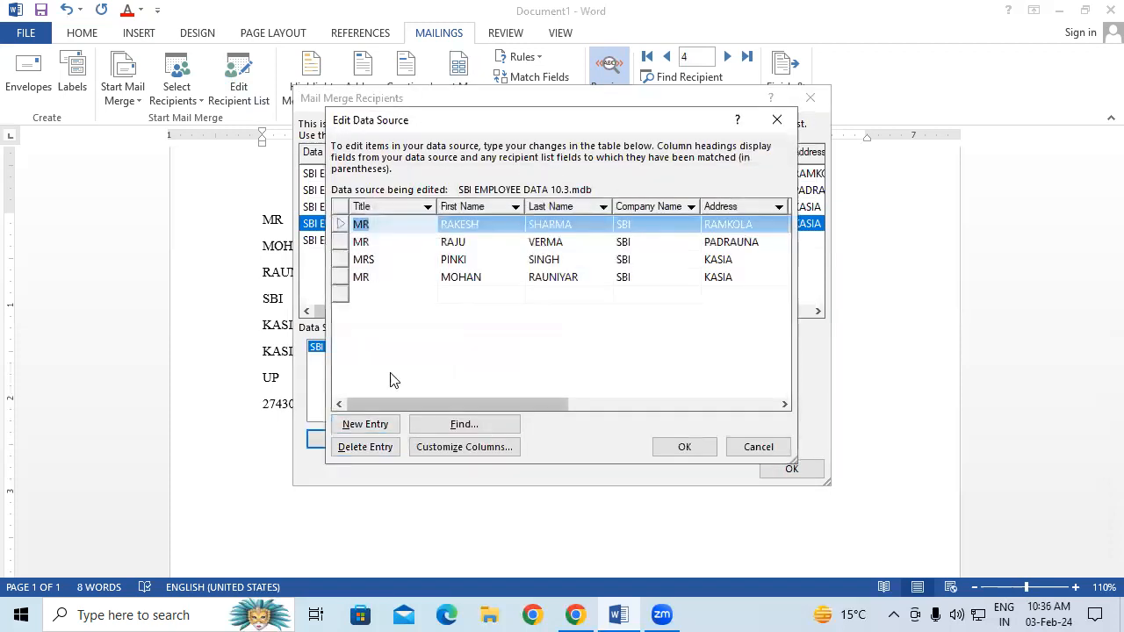
pyautogui.click(365, 425)
# Fill in title MRS, the employee's first and last name, and company SBI
pyautogui.click(375, 299)
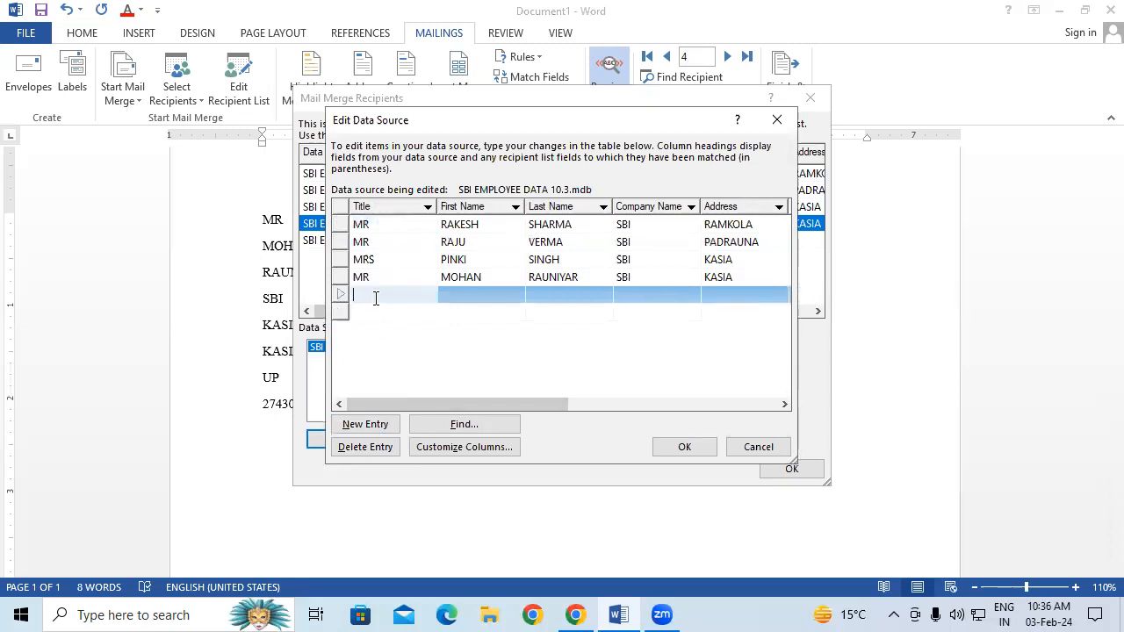
pyautogui.write('MRS')
pyautogui.press('Tab')
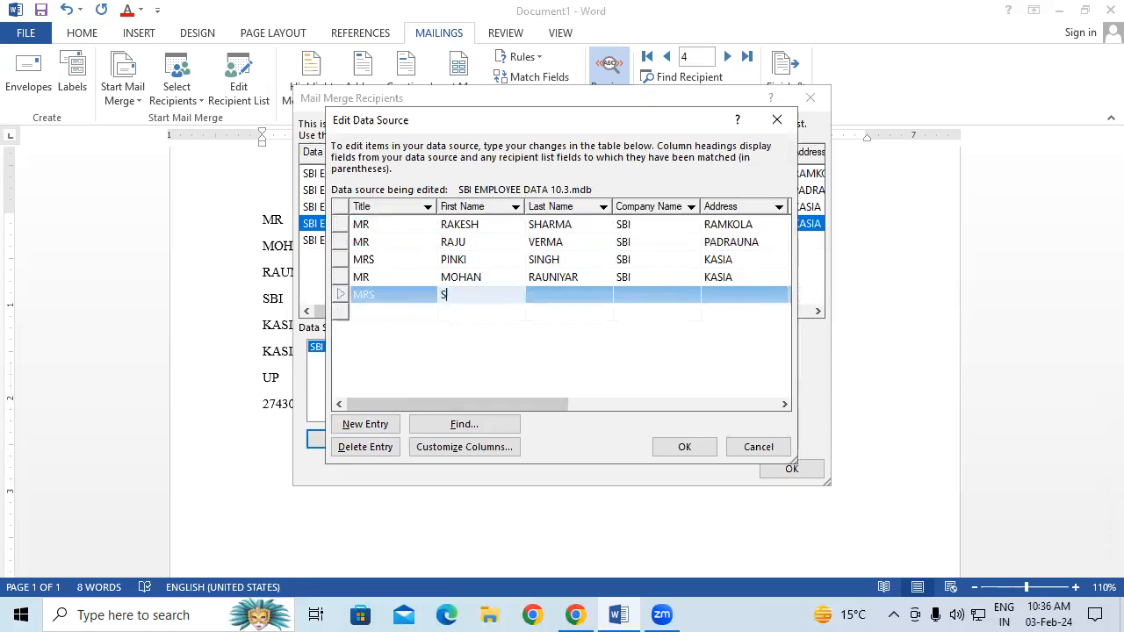
pyautogui.press('Tab')
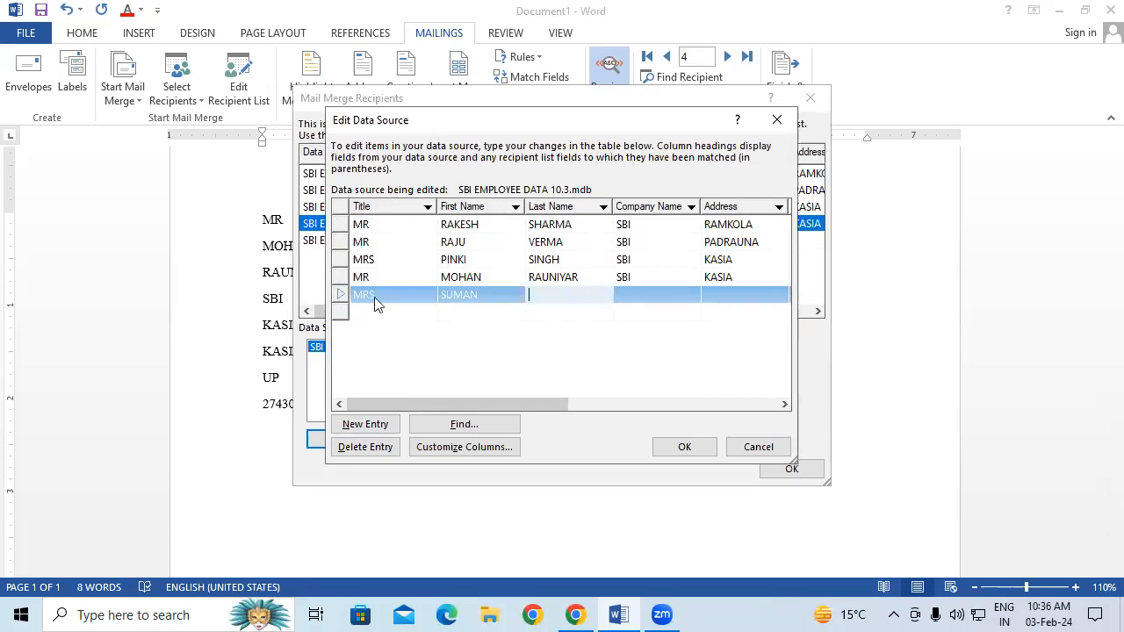
pyautogui.press('Tab')
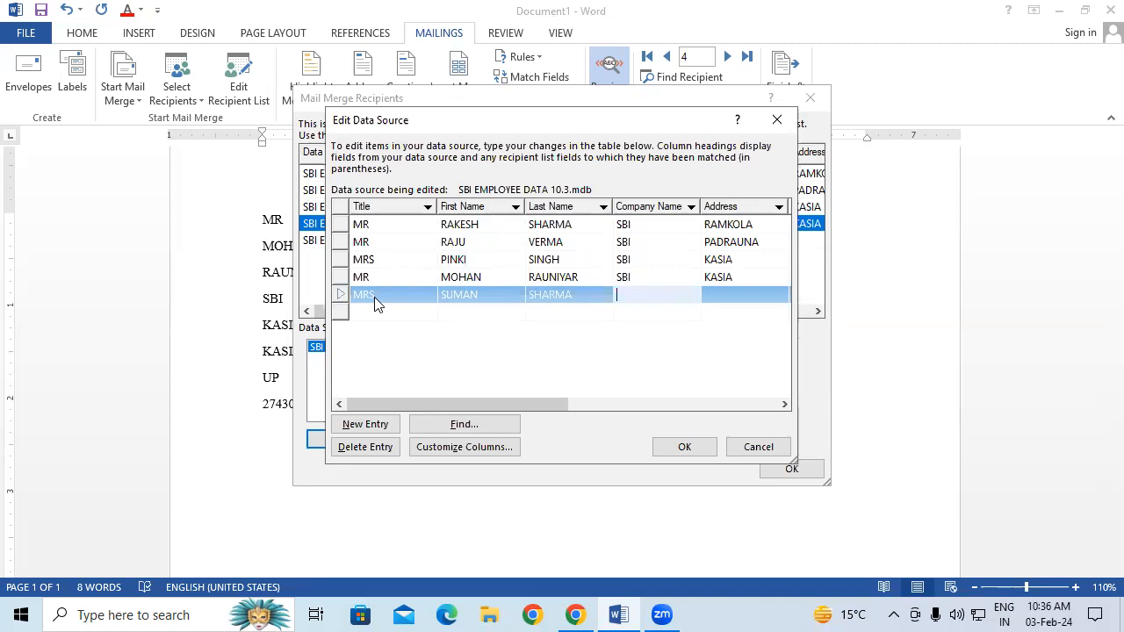
pyautogui.write('SBI')
pyautogui.press('Tab')
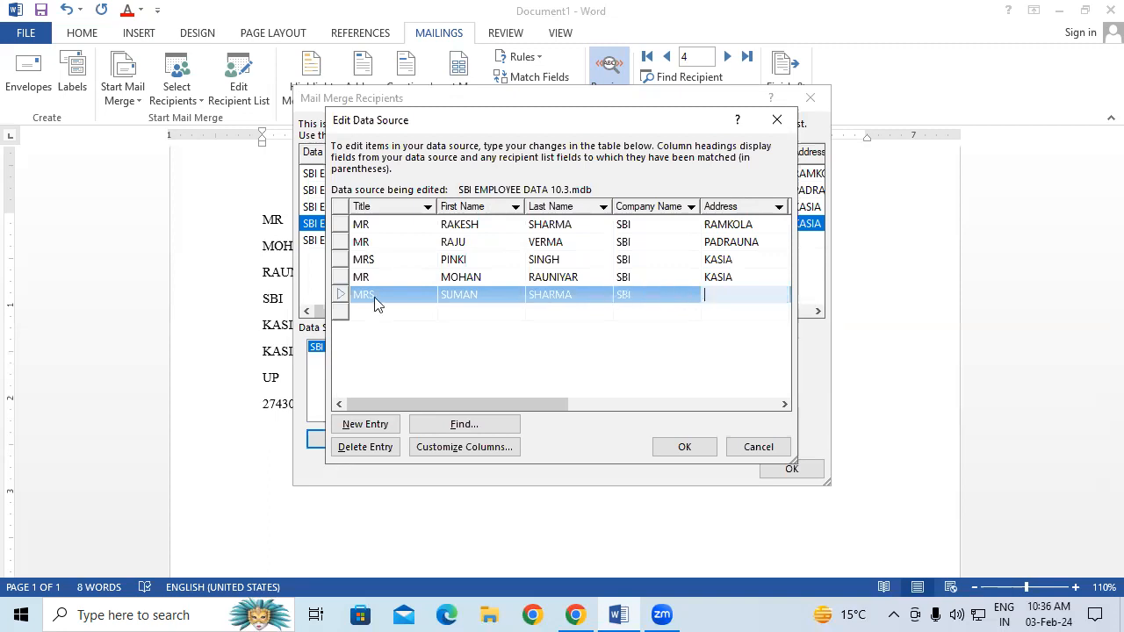
# Enter the employee's address, city, state, pin code, country INDIA and mobile number
pyautogui.write('HATA')
pyautogui.press('Tab')
pyautogui.write('HATA')
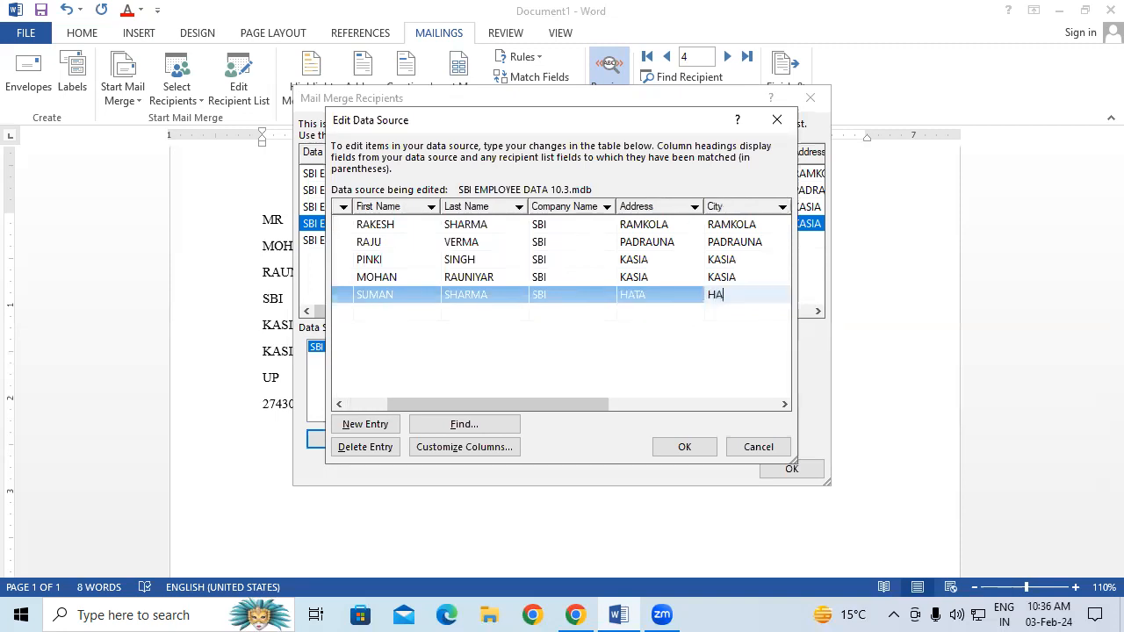
pyautogui.press('Tab')
pyautogui.write('UP')
pyautogui.press('Tab')
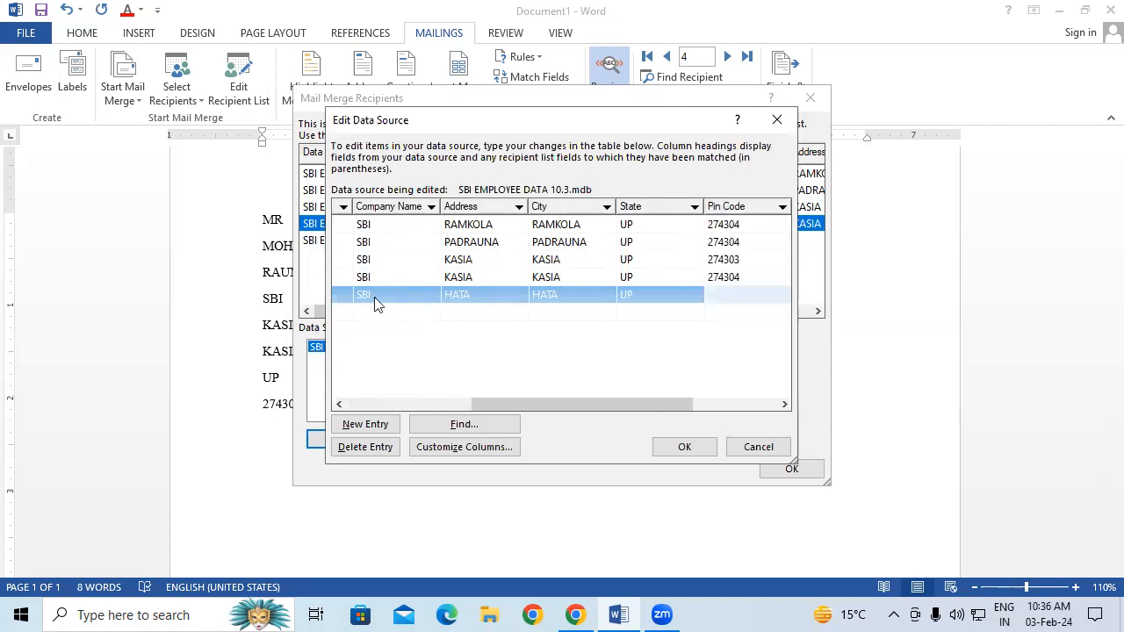
pyautogui.write('274304')
pyautogui.press('Tab')
pyautogui.write('I')
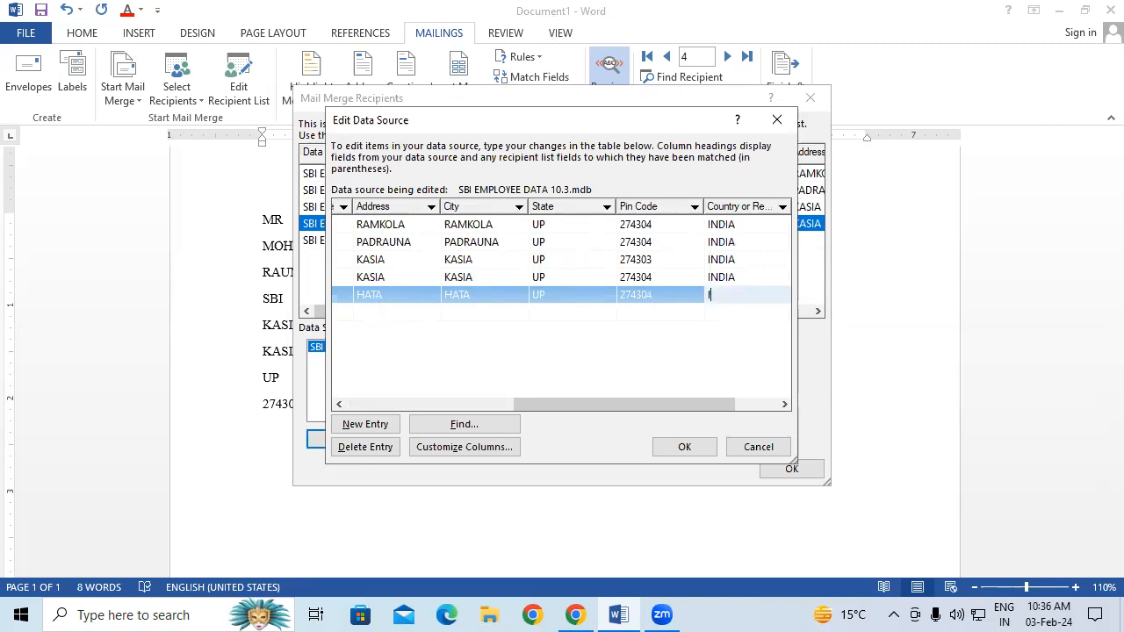
pyautogui.write('NDIA')
pyautogui.press('Tab')
pyautogui.press('Tab')
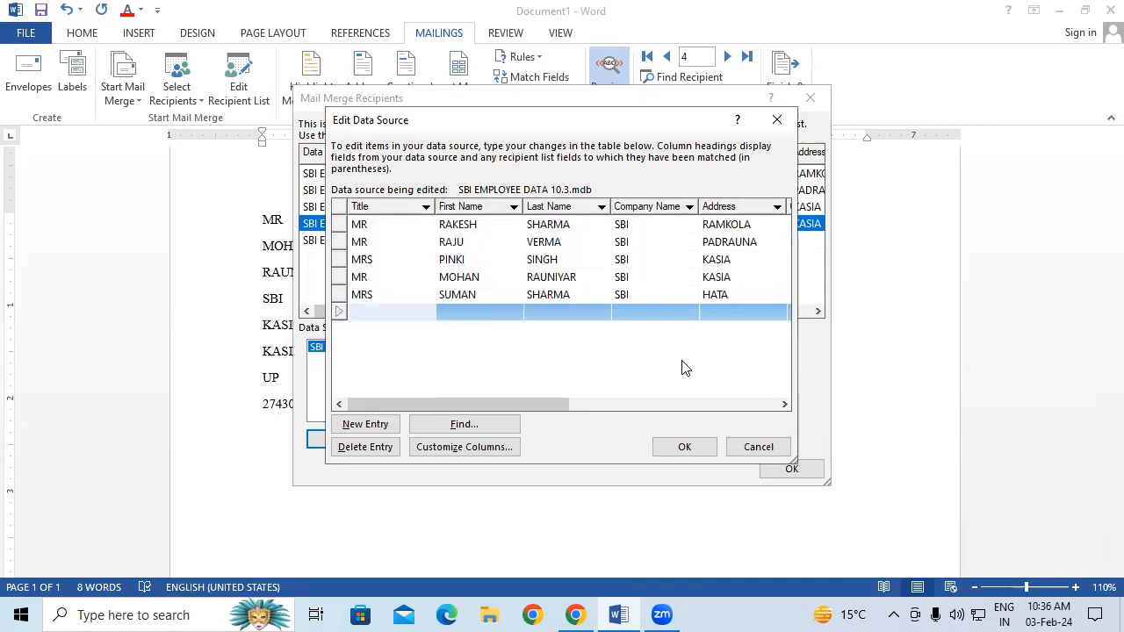
# Save the new entry to the data file and close the recipient list
pyautogui.click(688, 449)
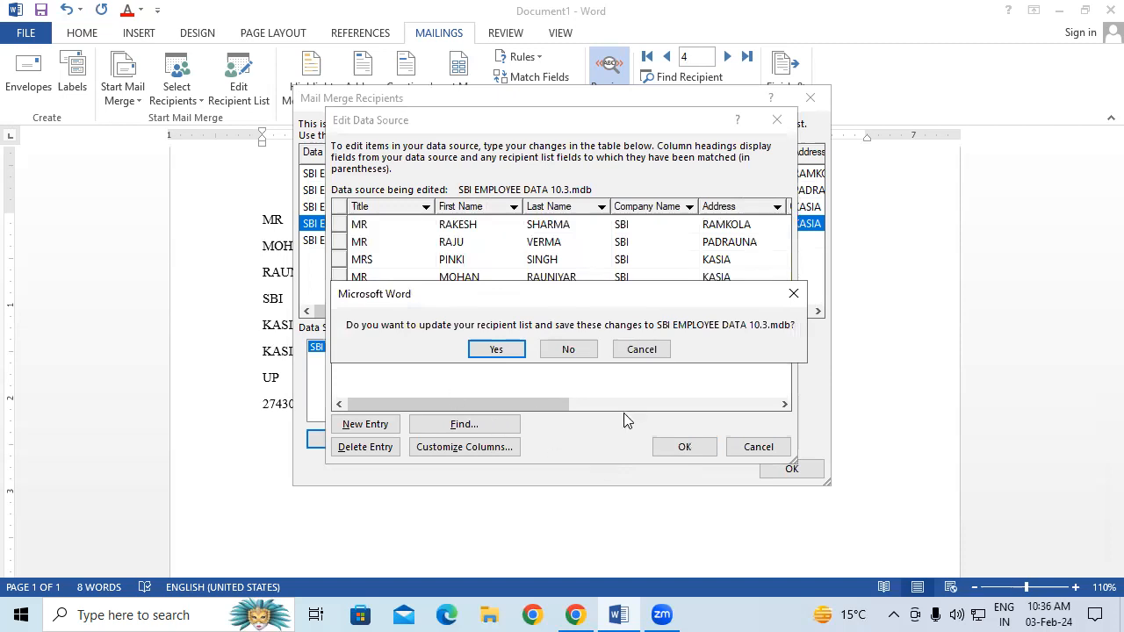
pyautogui.click(505, 350)
pyautogui.click(795, 468)
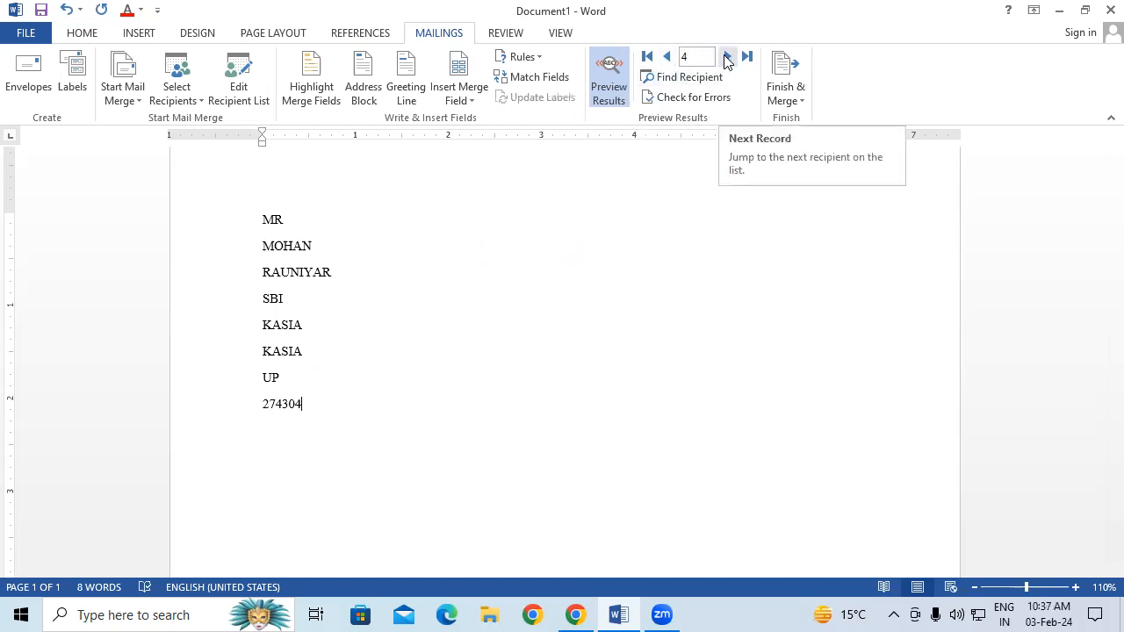
# Advance the preview to record 5 and check the new row in the recipient list
pyautogui.click(726, 58)
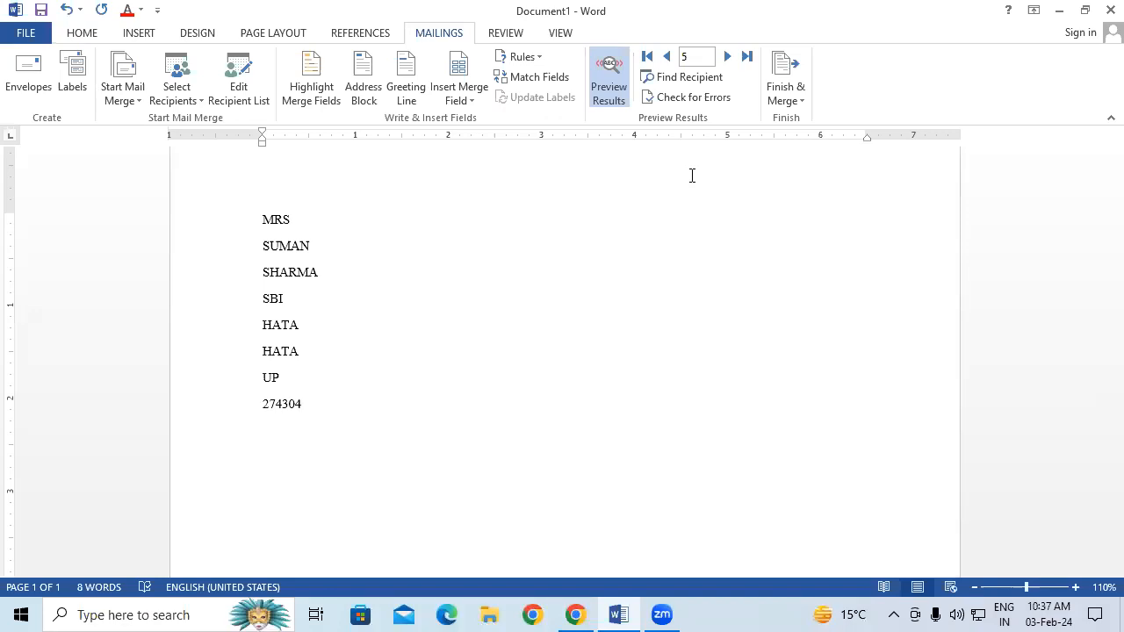
pyautogui.click(238, 86)
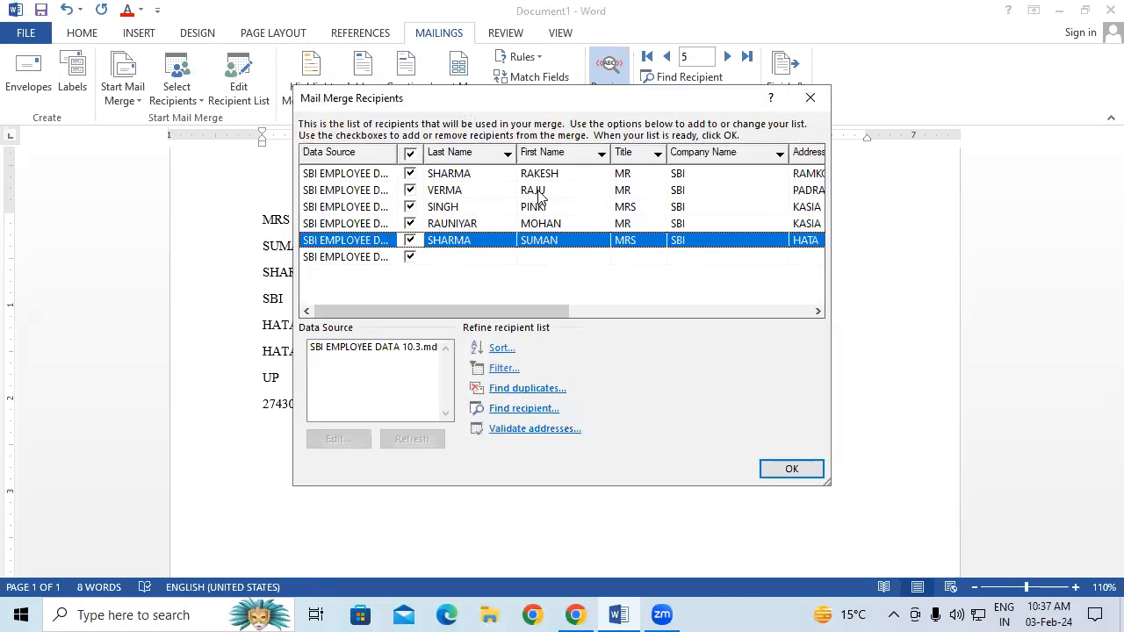
pyautogui.click(810, 98)
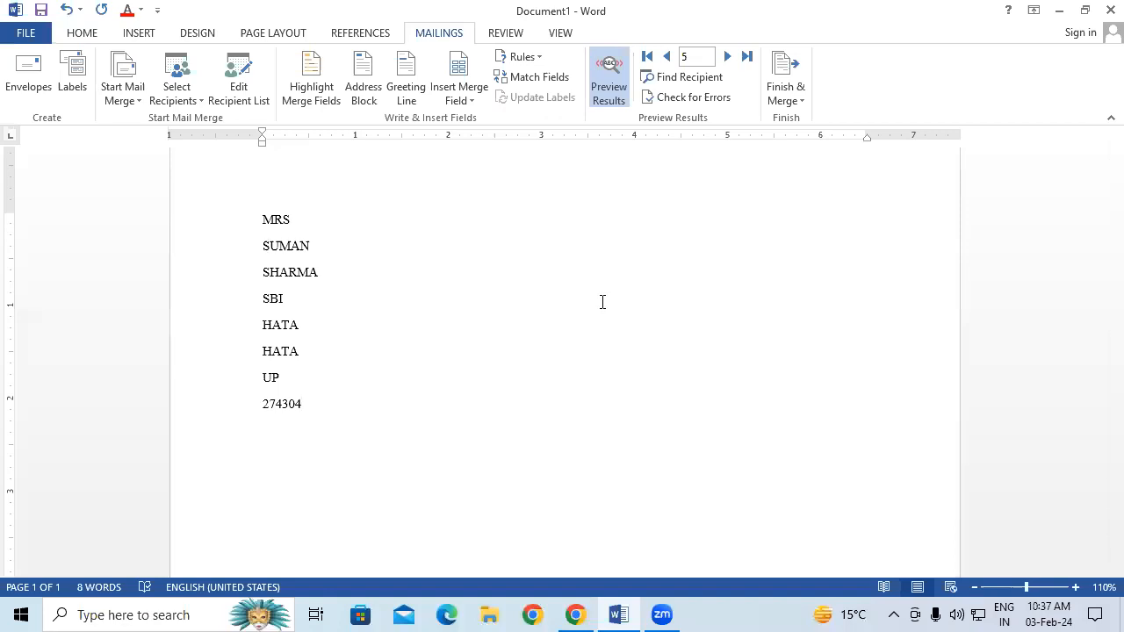
# Search recipients by the second employee's first name, dismiss the no-more-entries message, and close the search
pyautogui.click(682, 78)
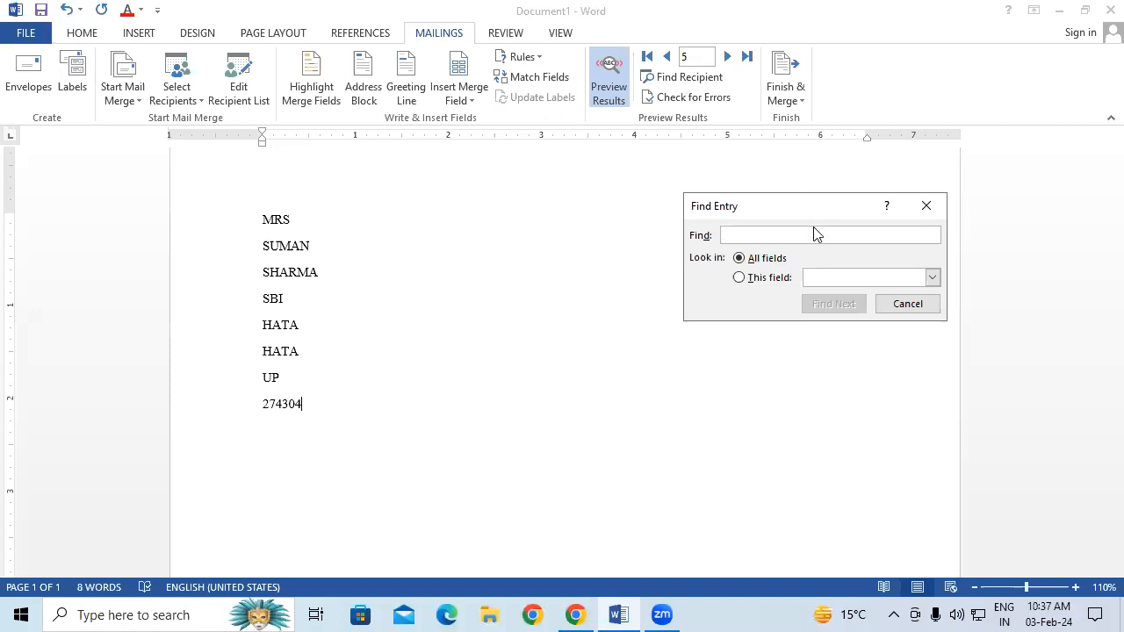
pyautogui.write('RAJU')
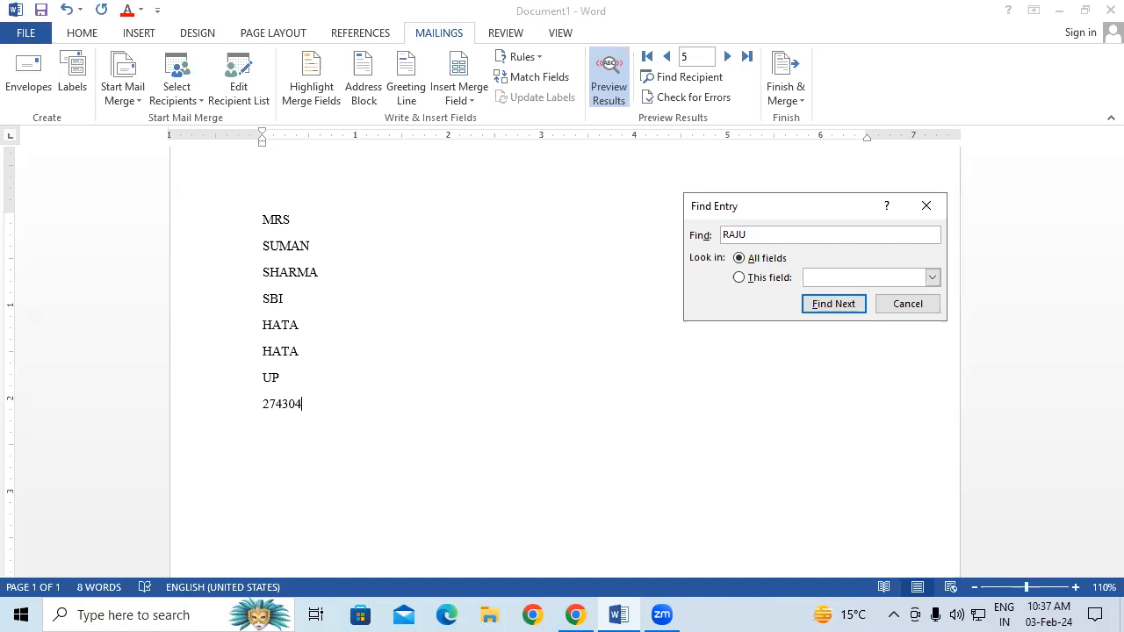
pyautogui.click(859, 309)
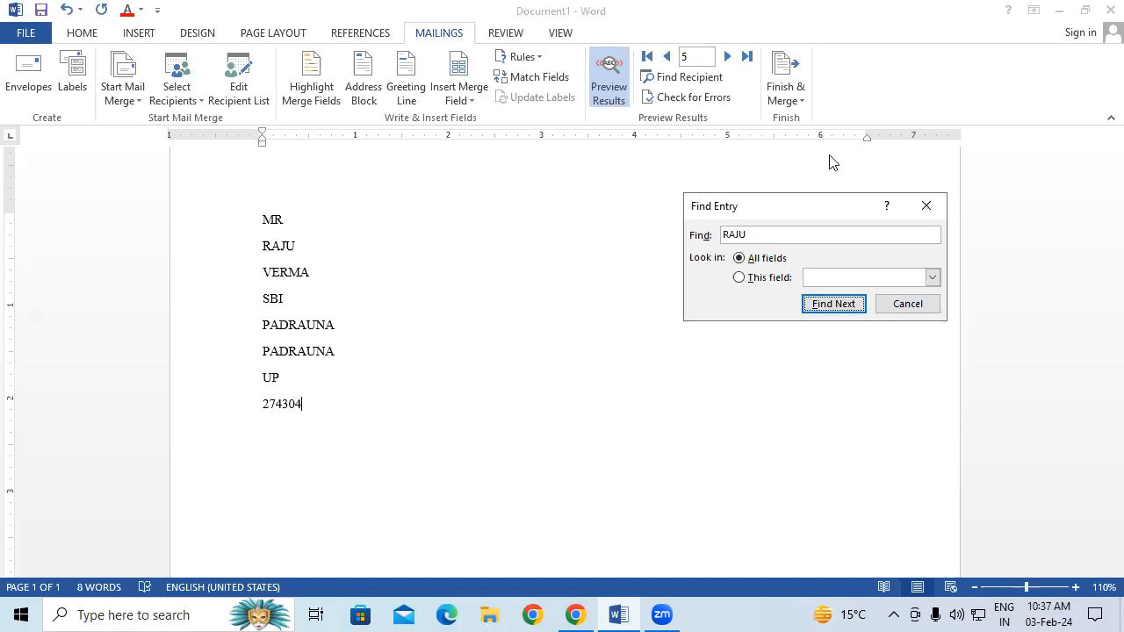
pyautogui.click(854, 305)
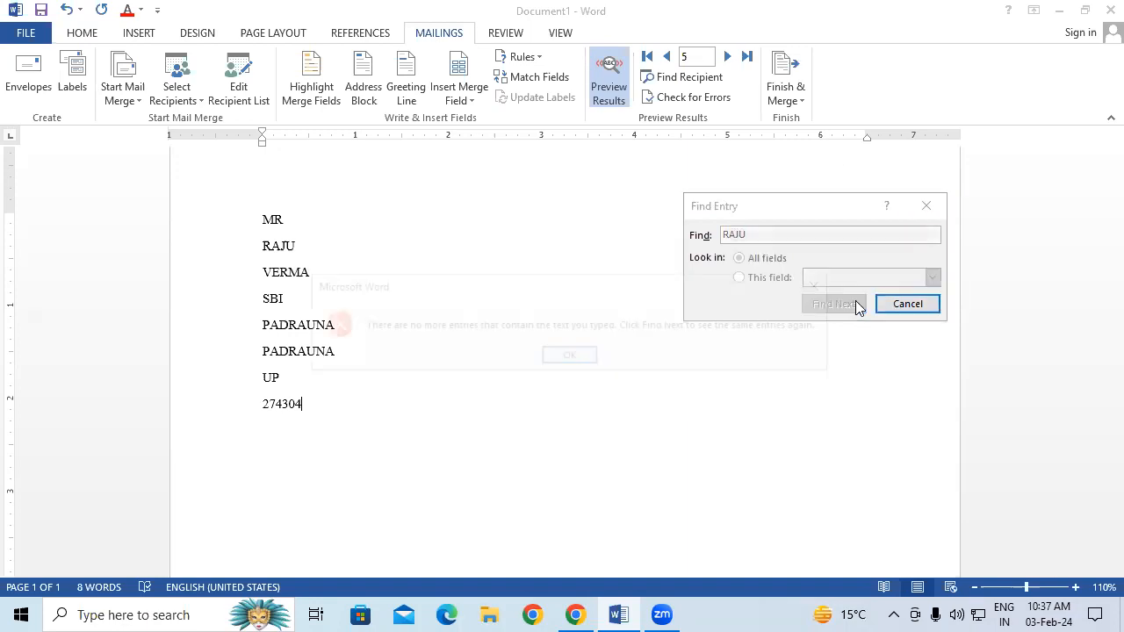
pyautogui.click(569, 356)
pyautogui.click(925, 208)
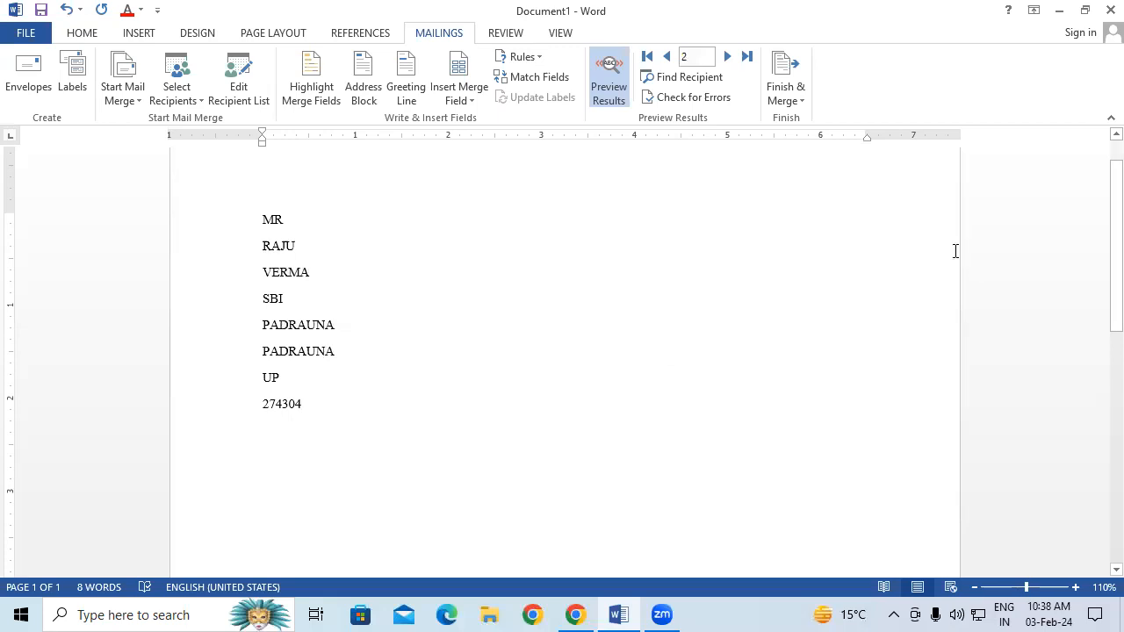
pyautogui.click(784, 93)
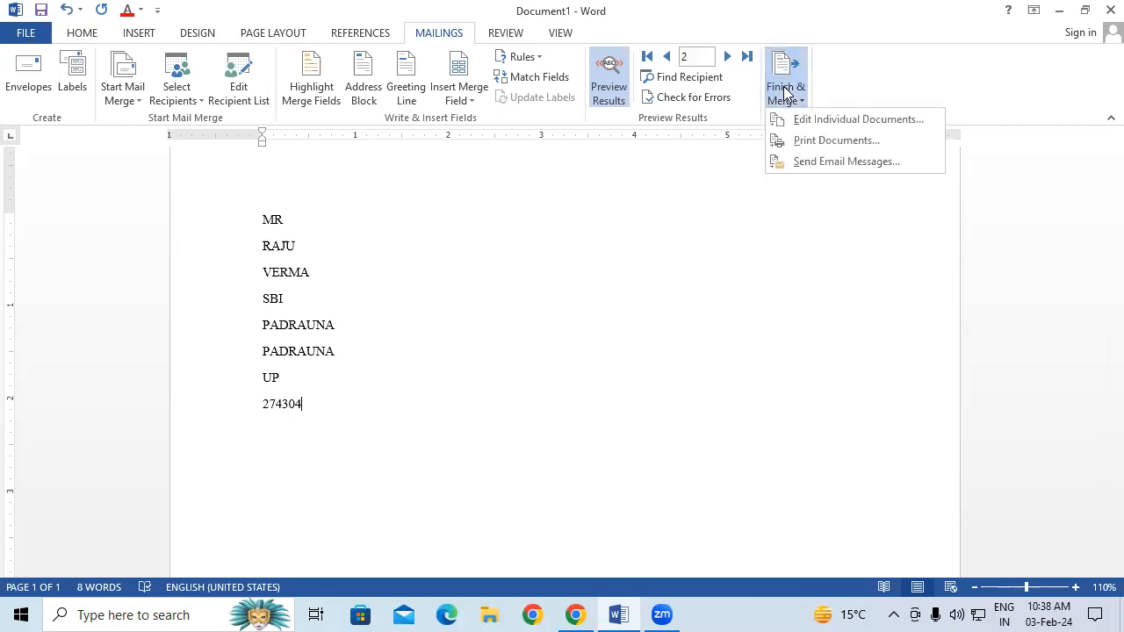
pyautogui.click(476, 418)
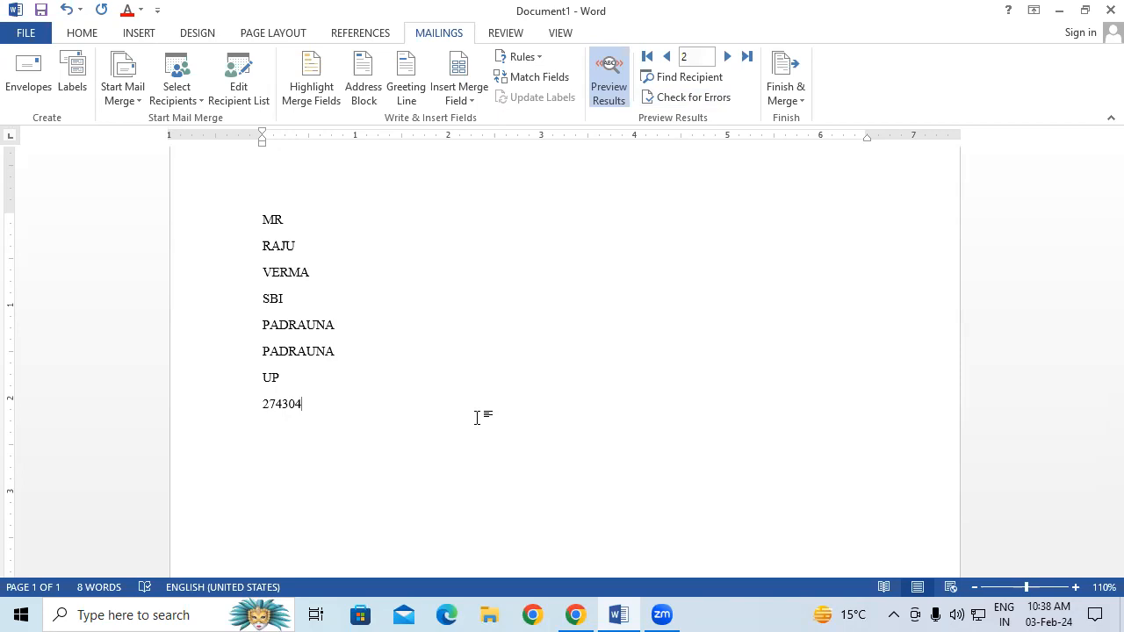
# Show field names and generate sample body text with =RAND() below «Pin_Code»
pyautogui.click(616, 75)
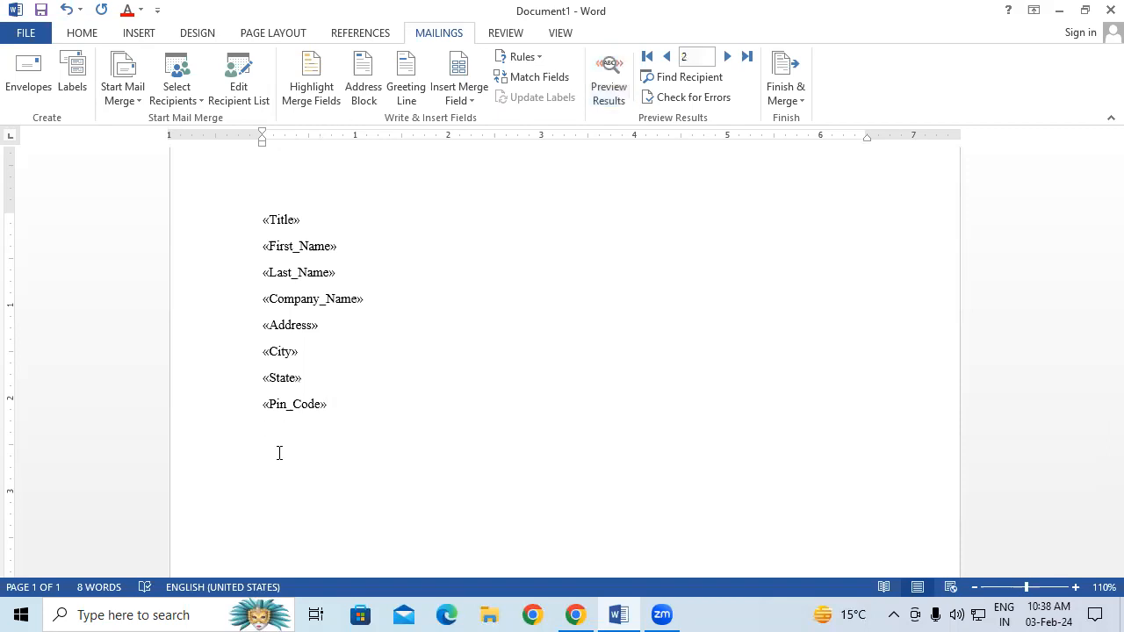
pyautogui.press('Return')
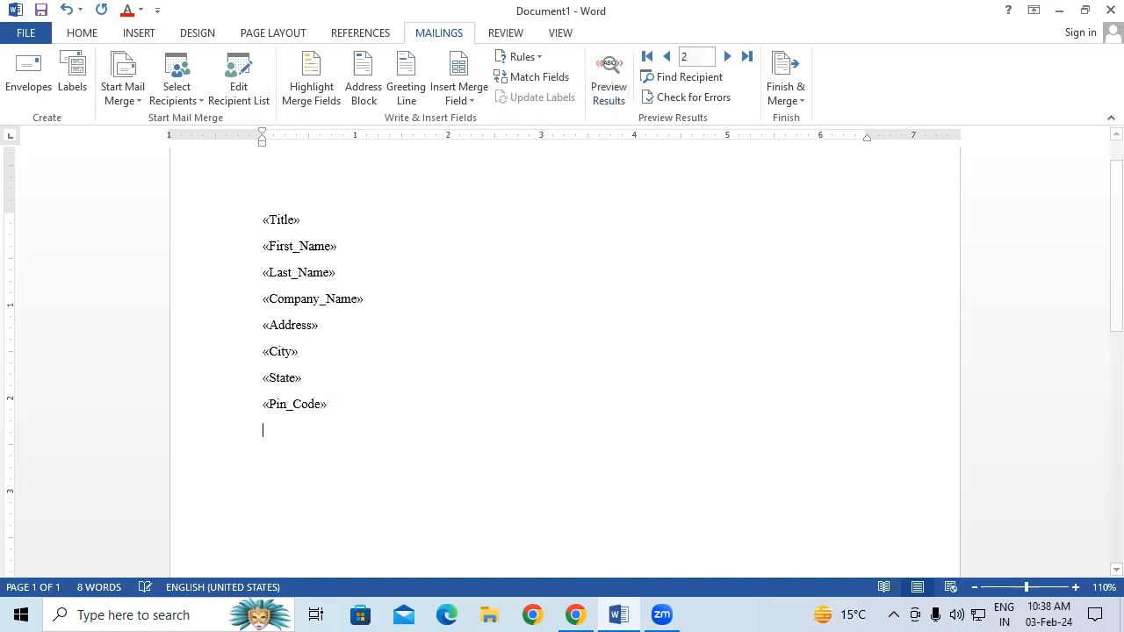
pyautogui.write('=RA')
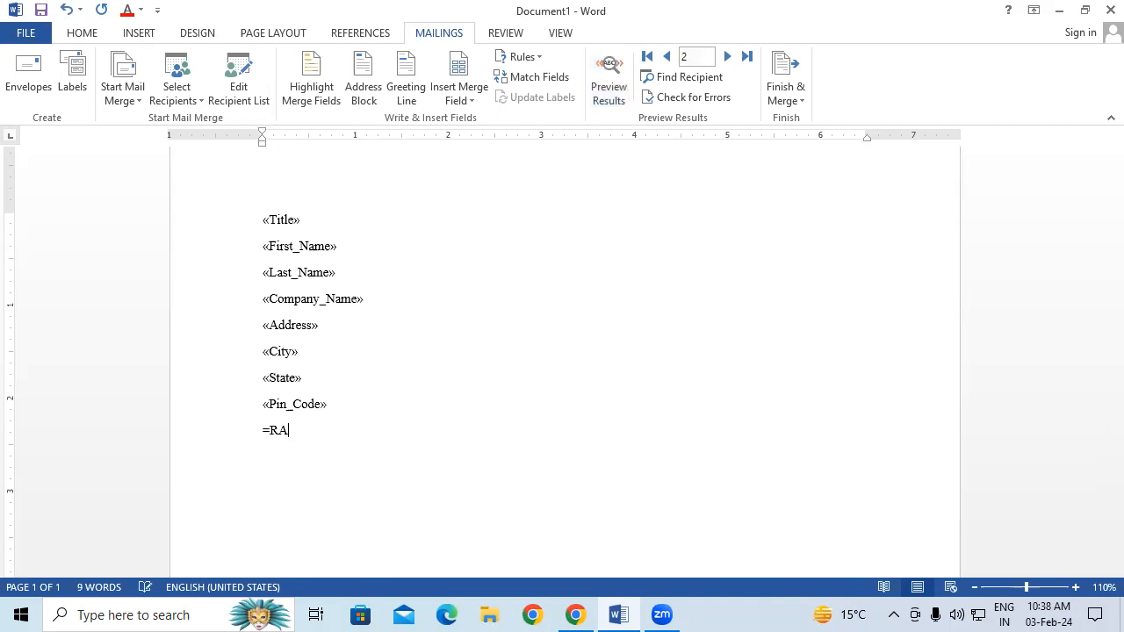
pyautogui.write('ND()')
pyautogui.press('Return')
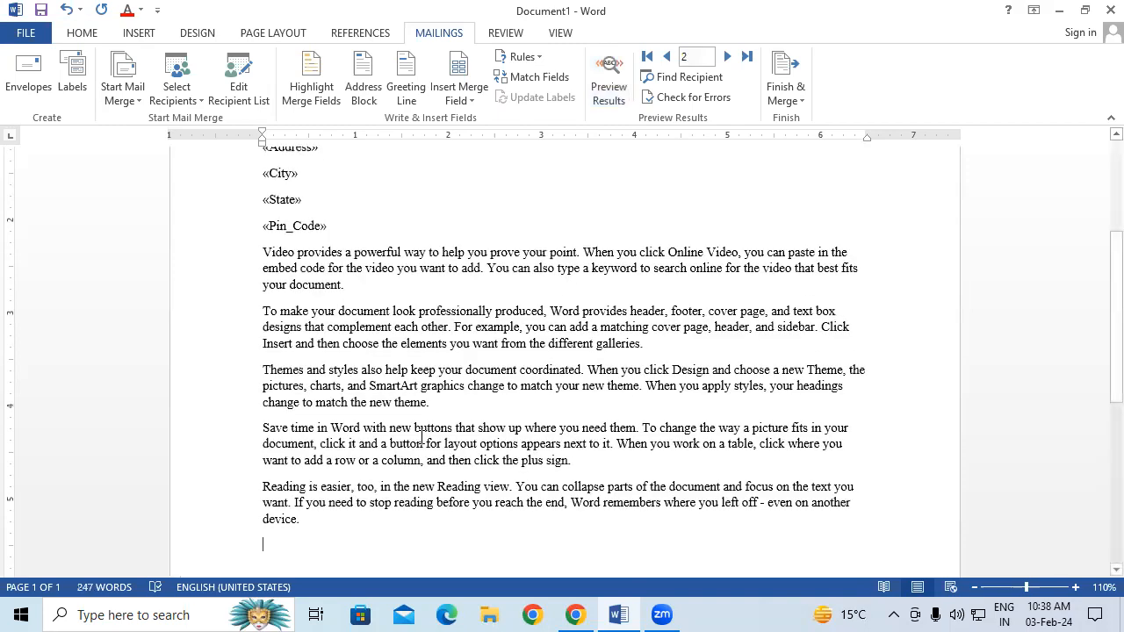
# Select all five body paragraphs and shrink their font size with Ctrl+[
pyautogui.moveTo(261, 252); pyautogui.dragTo(648, 345)
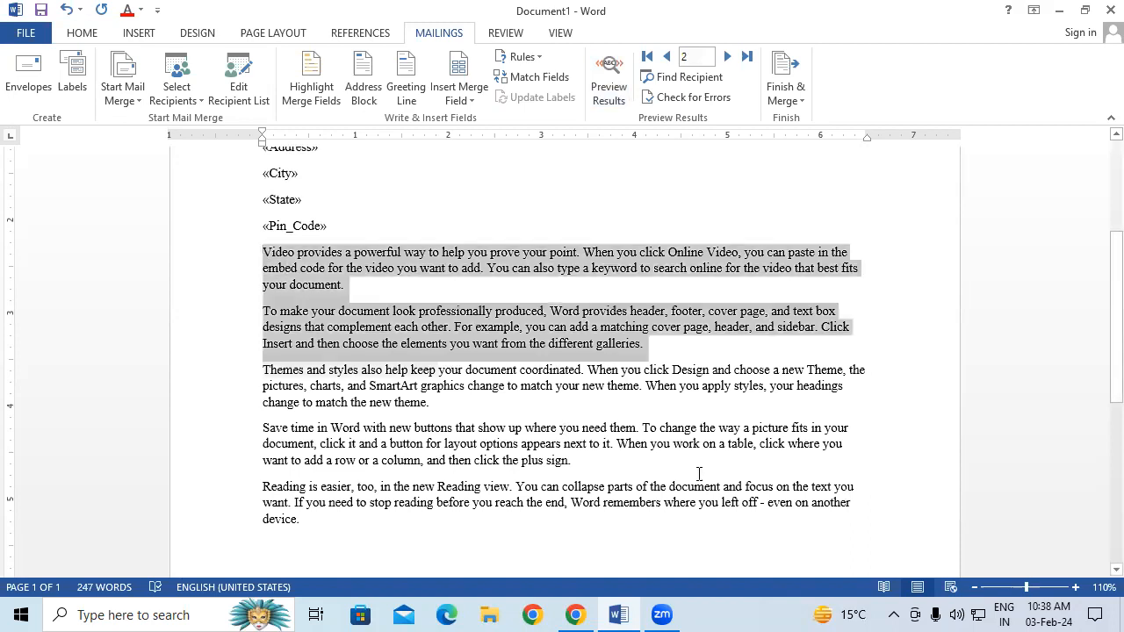
pyautogui.moveTo(698, 475); pyautogui.dragTo(849, 524)
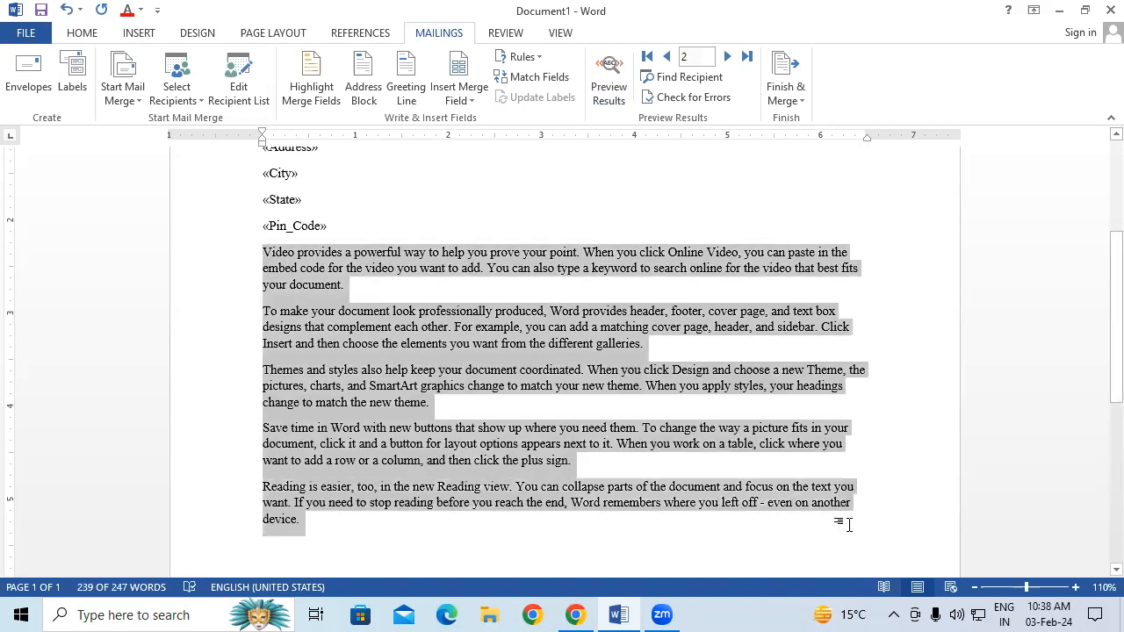
pyautogui.hotkey('ctrl', '[')
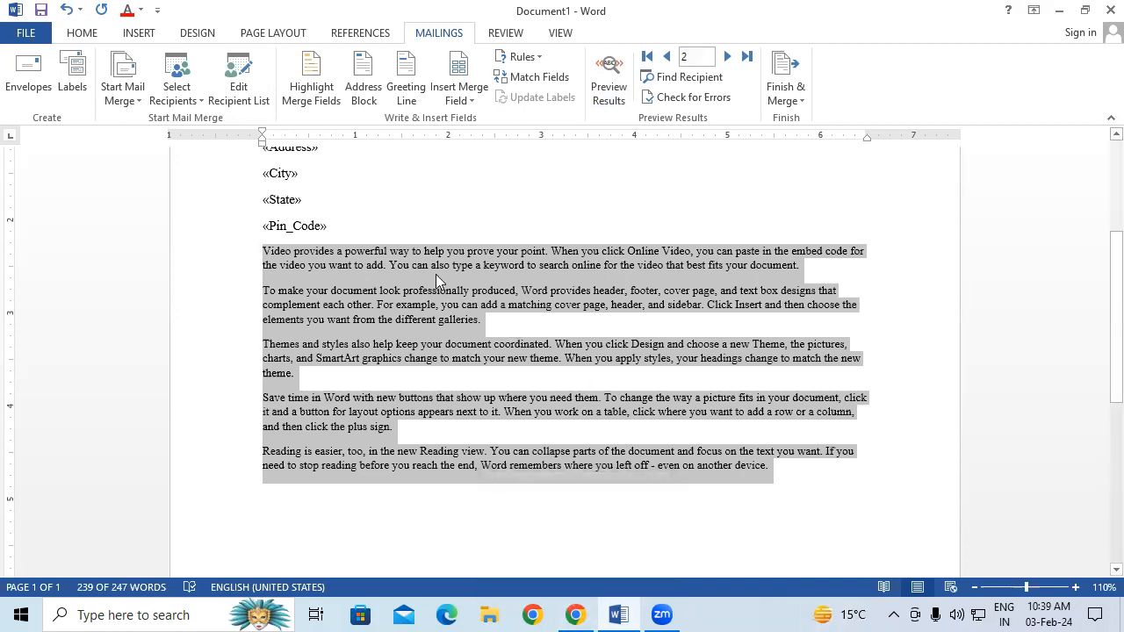
pyautogui.scroll(1, 435, 272)
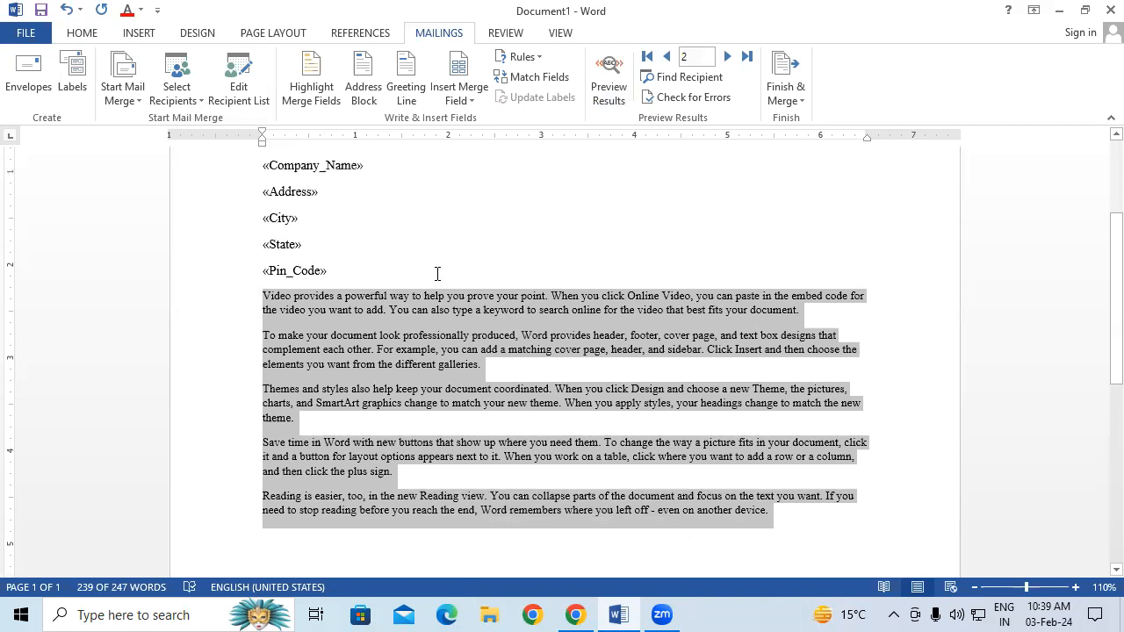
pyautogui.scroll(3, 437, 274)
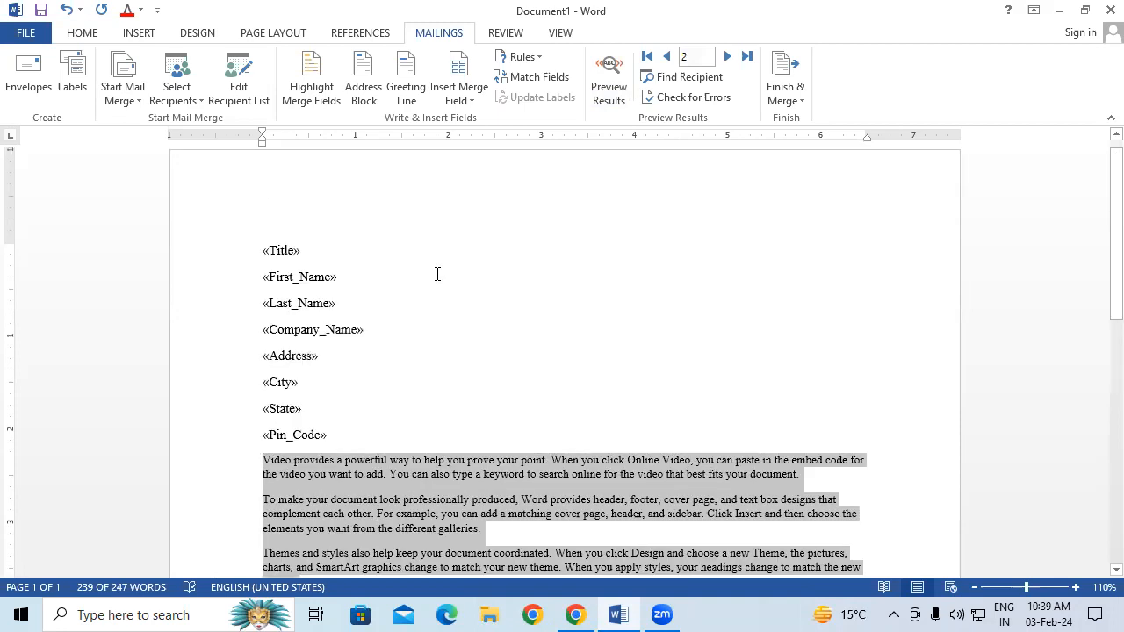
pyautogui.scroll(1, 437, 274)
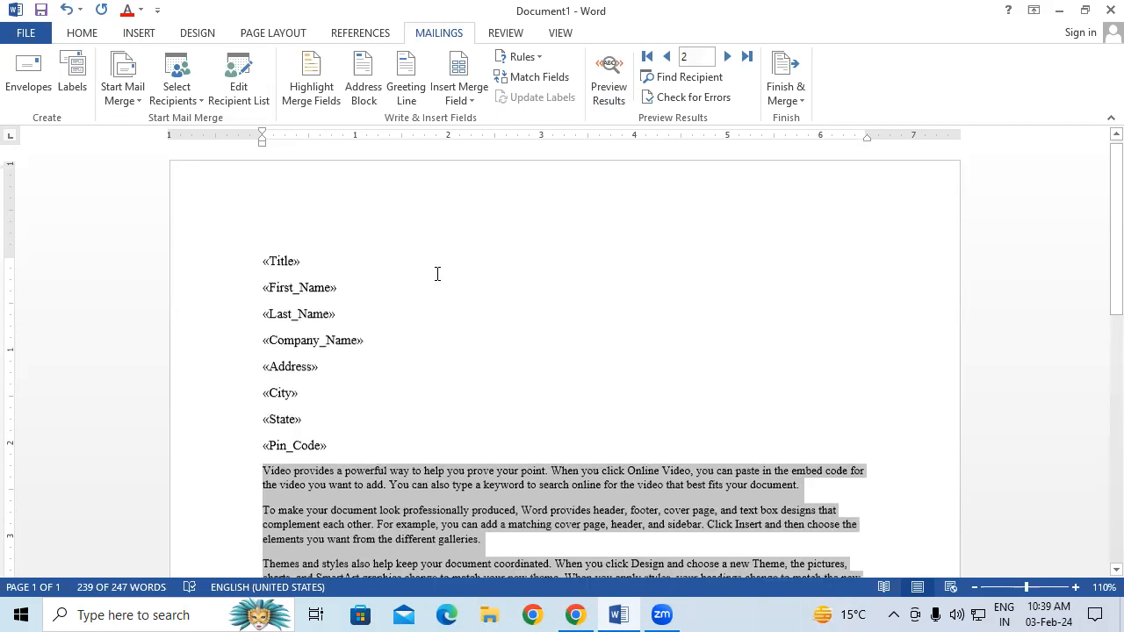
# Show the Finish & Merge options on the Mailings tab, after glancing at the recipient list choices
pyautogui.click(437, 274)
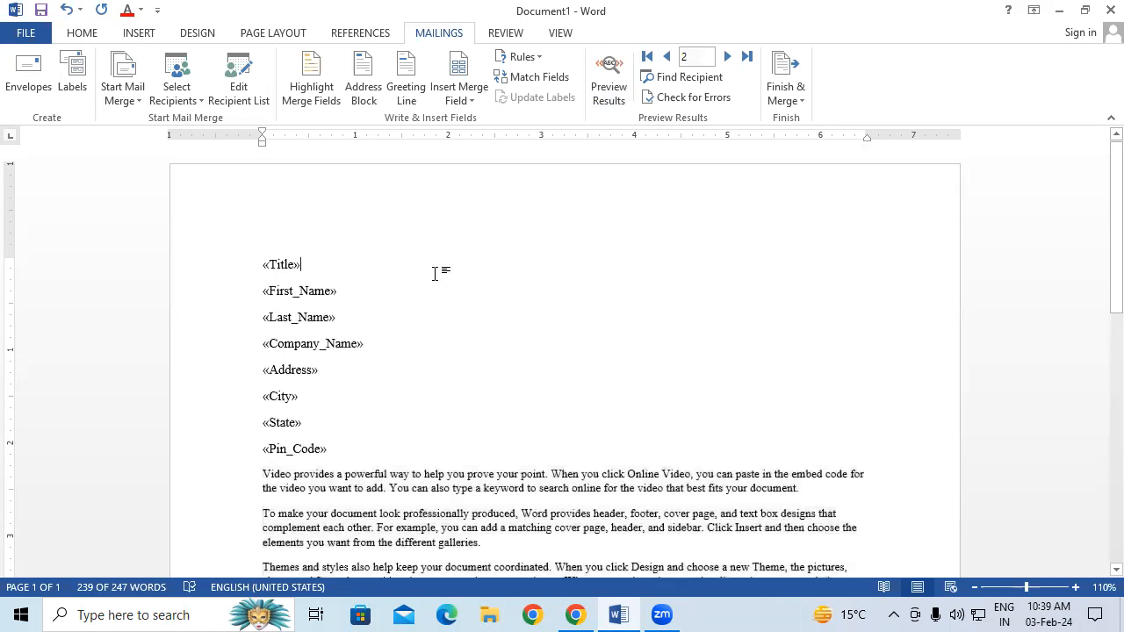
pyautogui.click(787, 90)
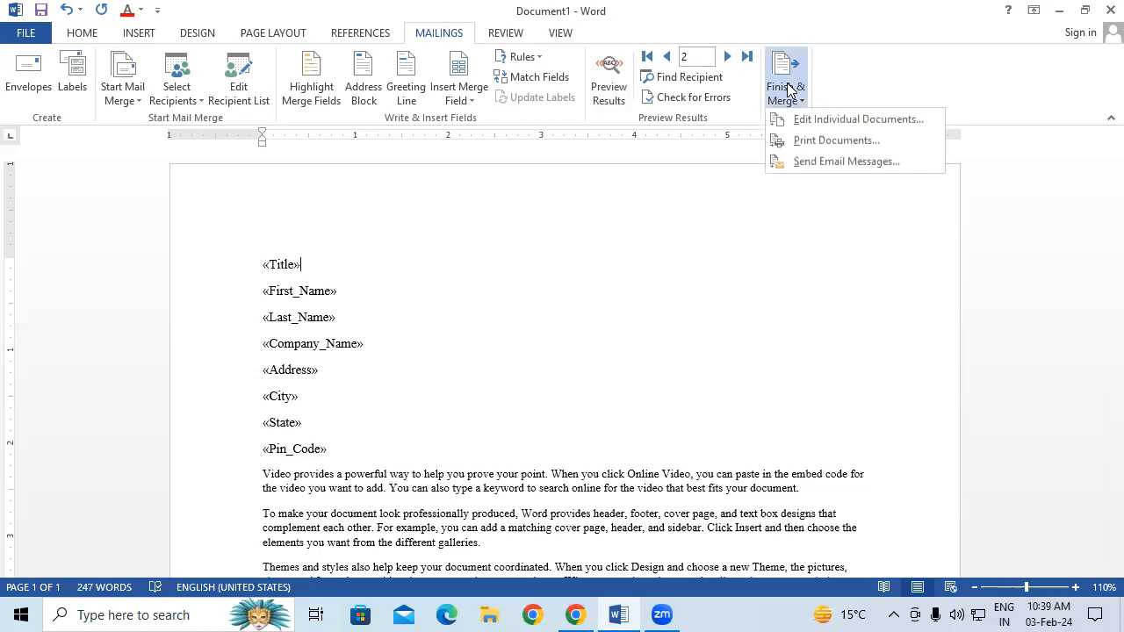
pyautogui.click(750, 292)
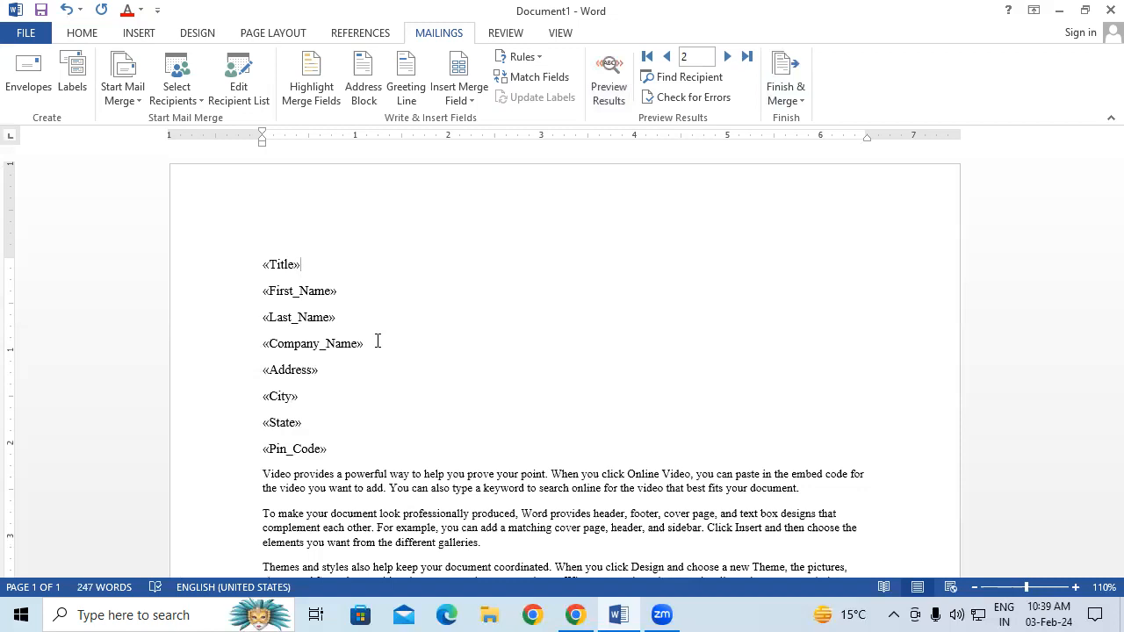
pyautogui.click(801, 84)
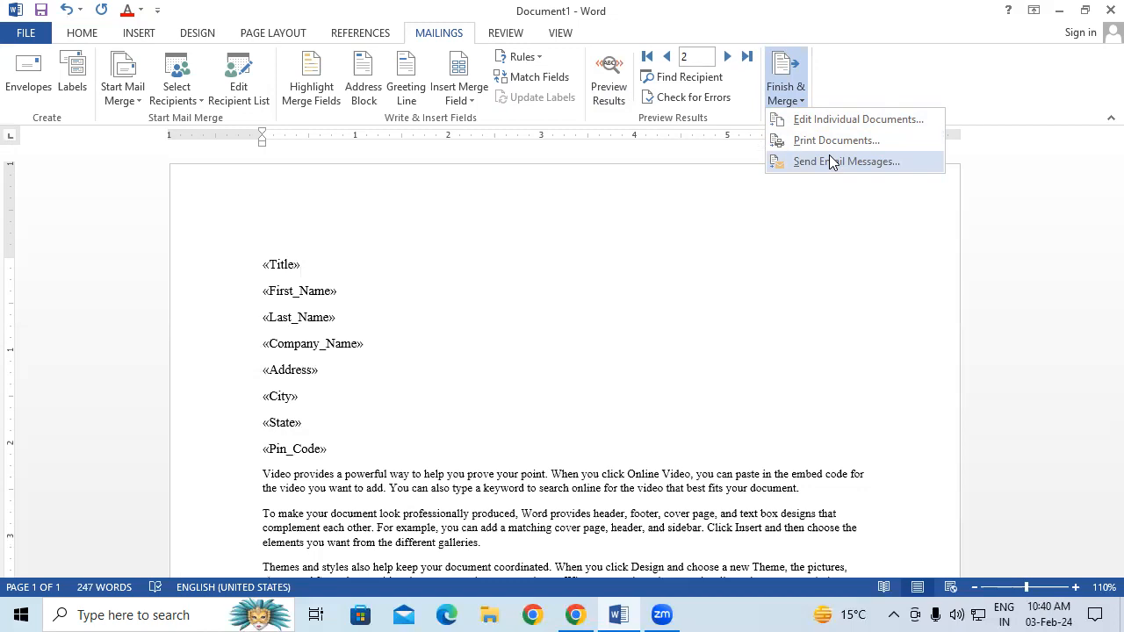
pyautogui.click(361, 243)
pyautogui.click(184, 87)
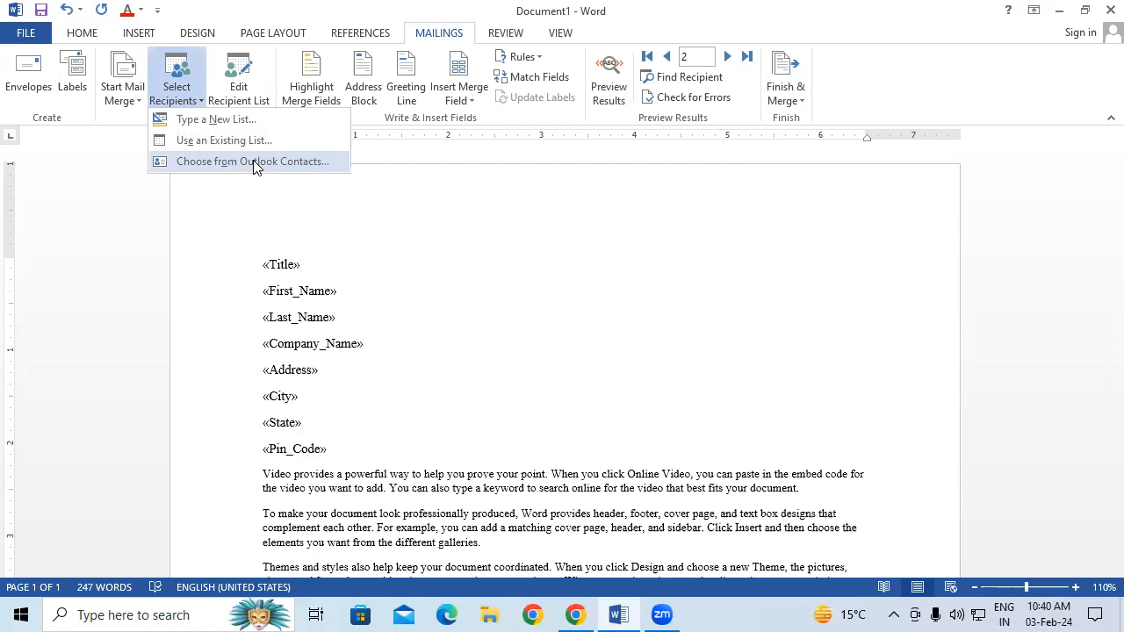
pyautogui.click(478, 332)
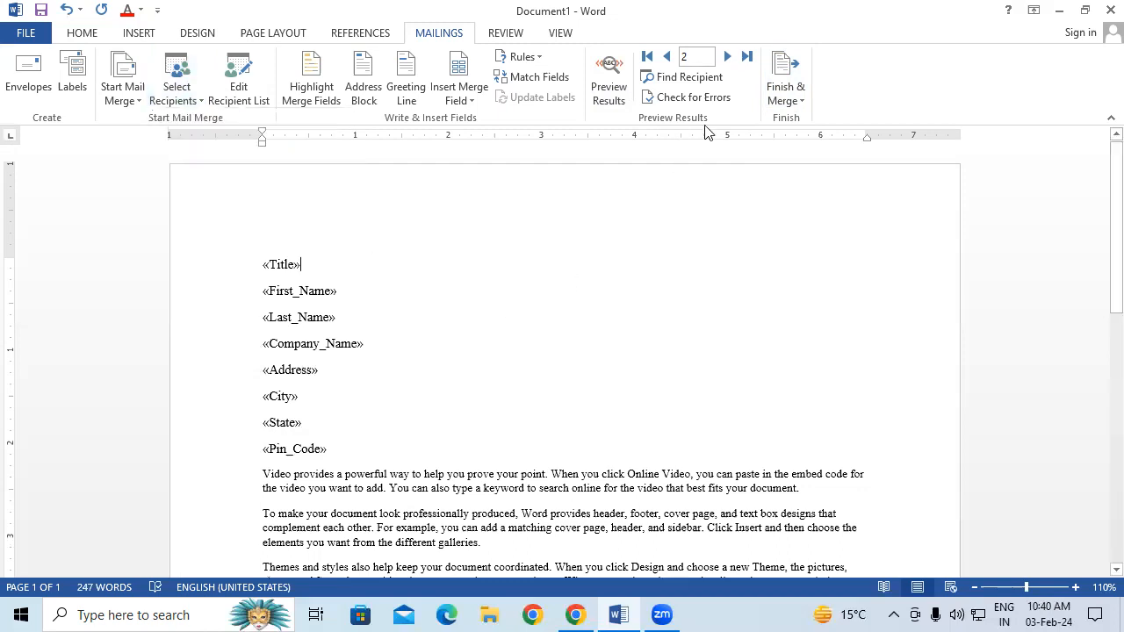
pyautogui.click(799, 88)
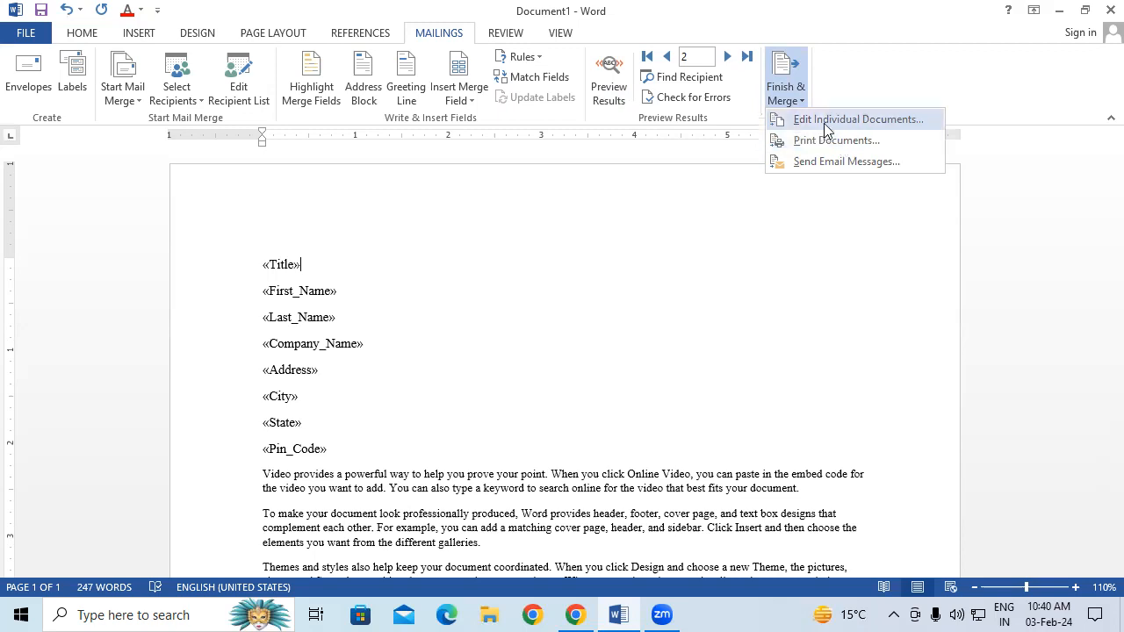
# Merge records 1 to 5 into a new editable document using Edit Individual Documents
pyautogui.click(826, 122)
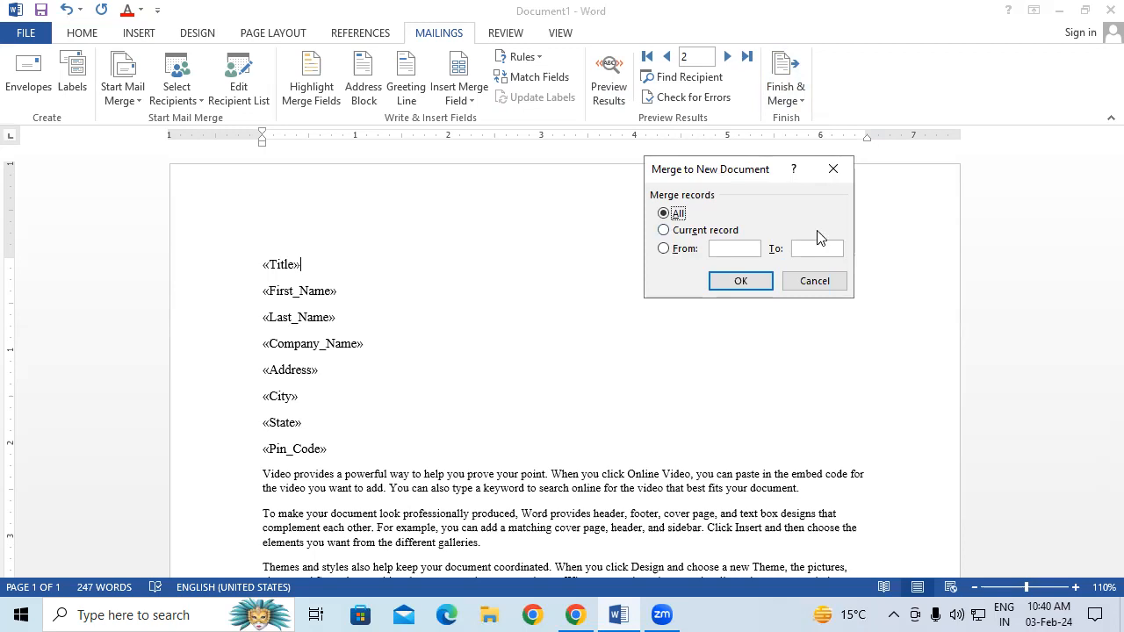
pyautogui.click(683, 252)
pyautogui.write('1')
pyautogui.write('5')
pyautogui.click(760, 279)
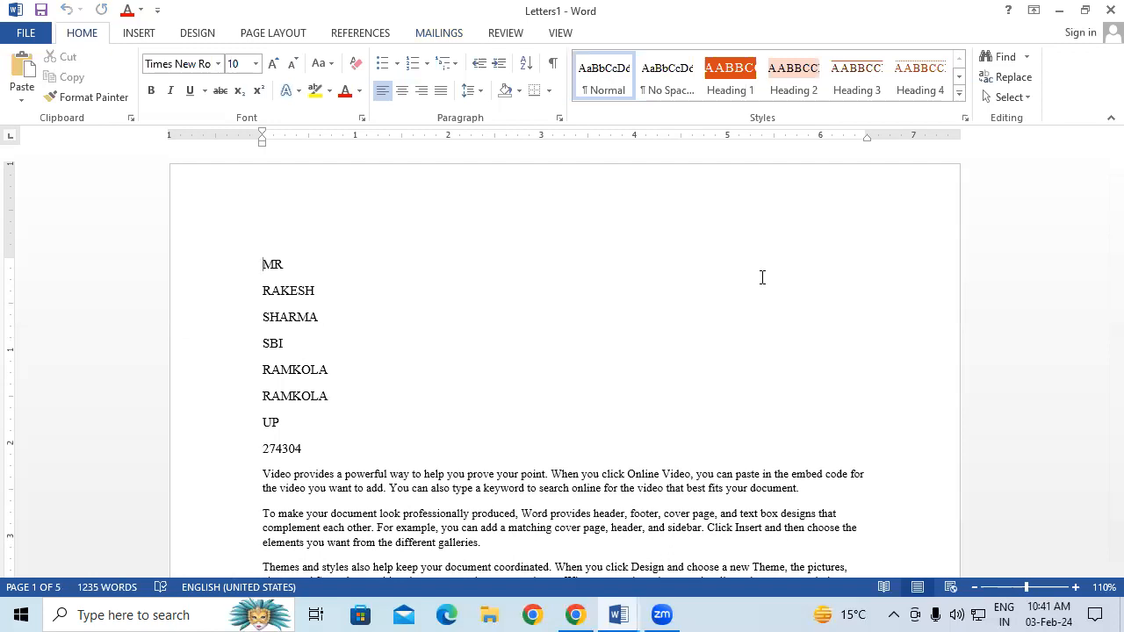
# Browse down through the merged letters from the first employee's to the fifth
pyautogui.click(272, 291)
pyautogui.keyDown('shift'); pyautogui.click(314, 317); pyautogui.keyUp('shift')
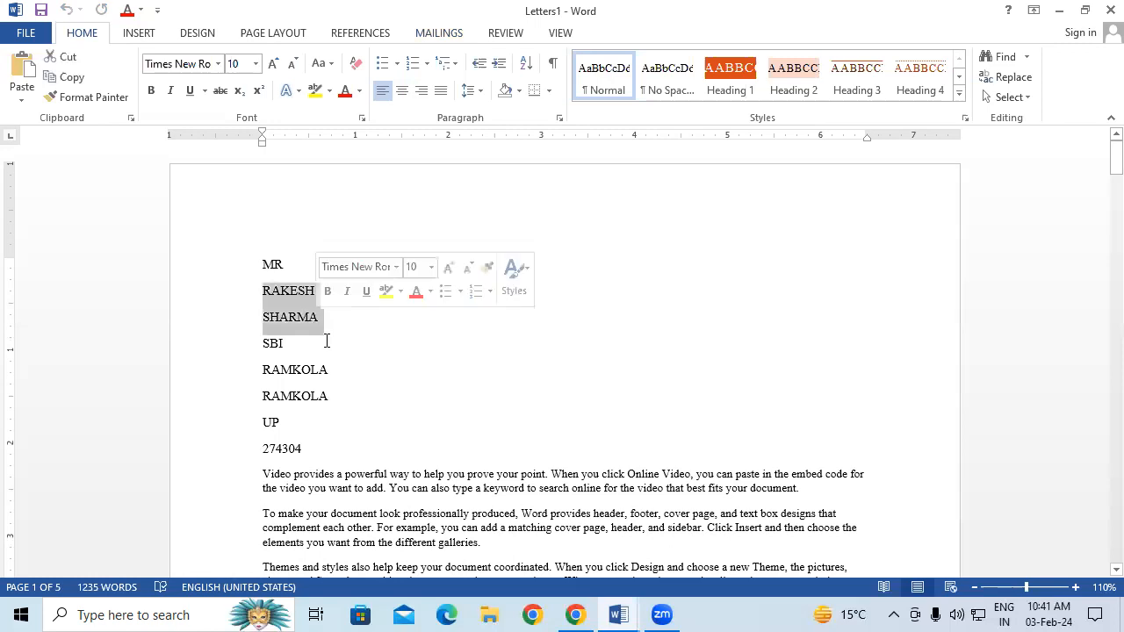
pyautogui.click(497, 422)
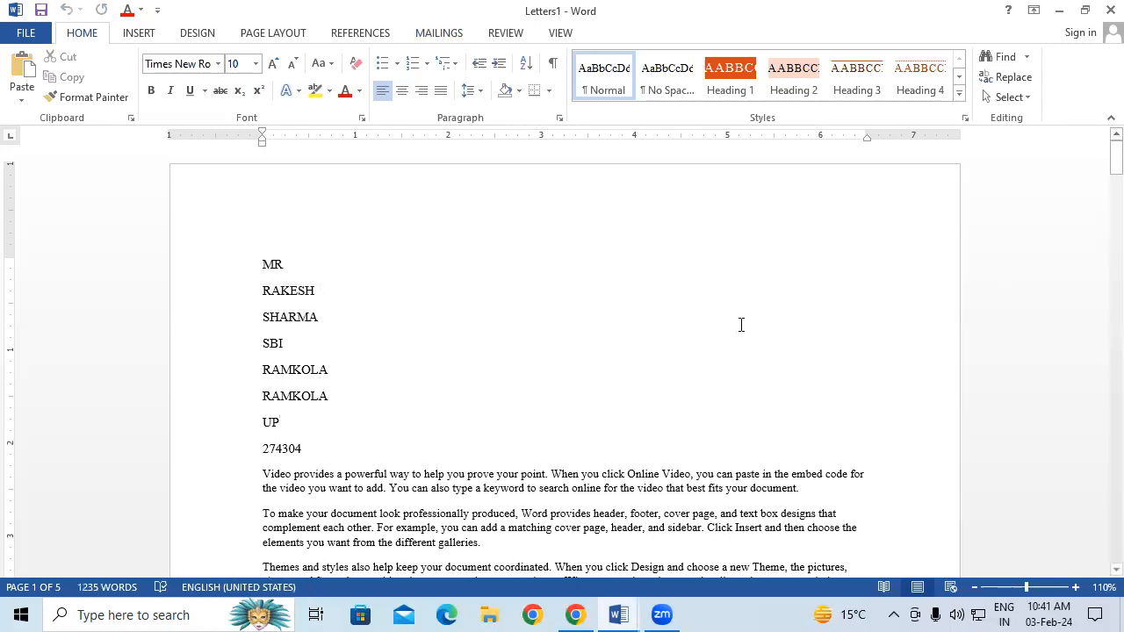
pyautogui.press('Down')
pyautogui.press('Down')
pyautogui.press('Down')
pyautogui.press('Down')
pyautogui.press('Down')
pyautogui.press('Down')
pyautogui.press('Down')
pyautogui.press('Down')
pyautogui.press('Down')
pyautogui.press('Down')
pyautogui.press('Down')
pyautogui.press('Down')
pyautogui.press('Down')
pyautogui.press('Down')
pyautogui.press('Down')
pyautogui.press('Down')
pyautogui.press('Down')
pyautogui.press('Down')
pyautogui.press('Down')
pyautogui.press('Down')
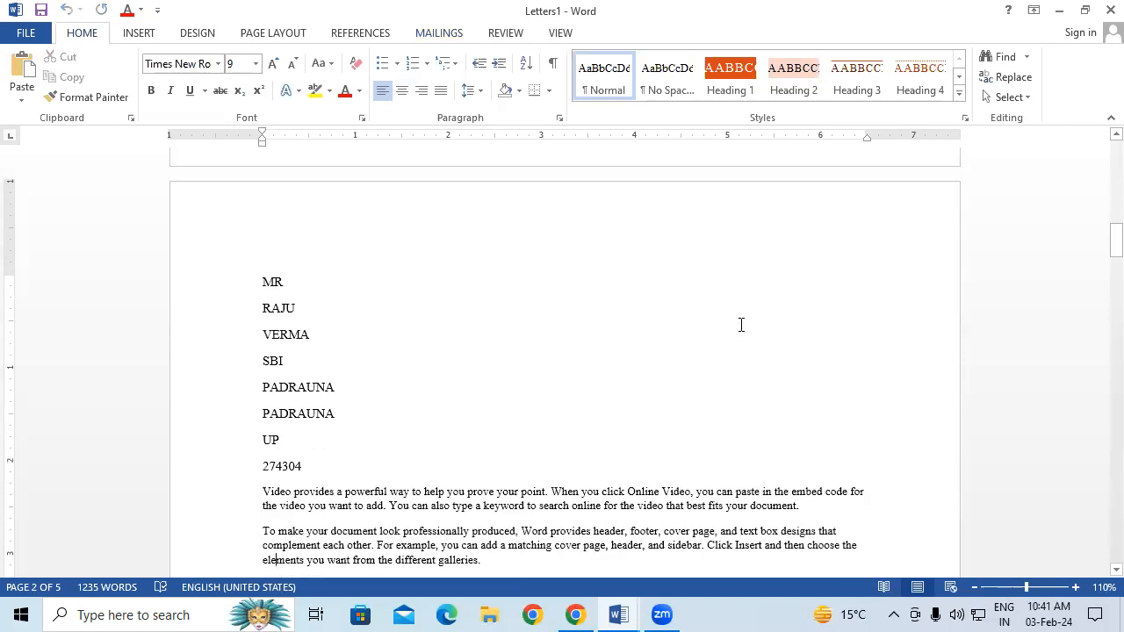
pyautogui.press('Down')
pyautogui.press('Down')
pyautogui.press('Down')
pyautogui.press('Down')
pyautogui.press('Down')
pyautogui.press('Down')
pyautogui.press('Down')
pyautogui.press('Down')
pyautogui.press('Down')
pyautogui.press('Down')
pyautogui.press('Down')
pyautogui.press('Down')
pyautogui.press('Down')
pyautogui.press('Down')
pyautogui.press('Down')
pyautogui.press('Down')
pyautogui.press('Down')
pyautogui.press('Down')
pyautogui.press('Down')
pyautogui.press('Down')
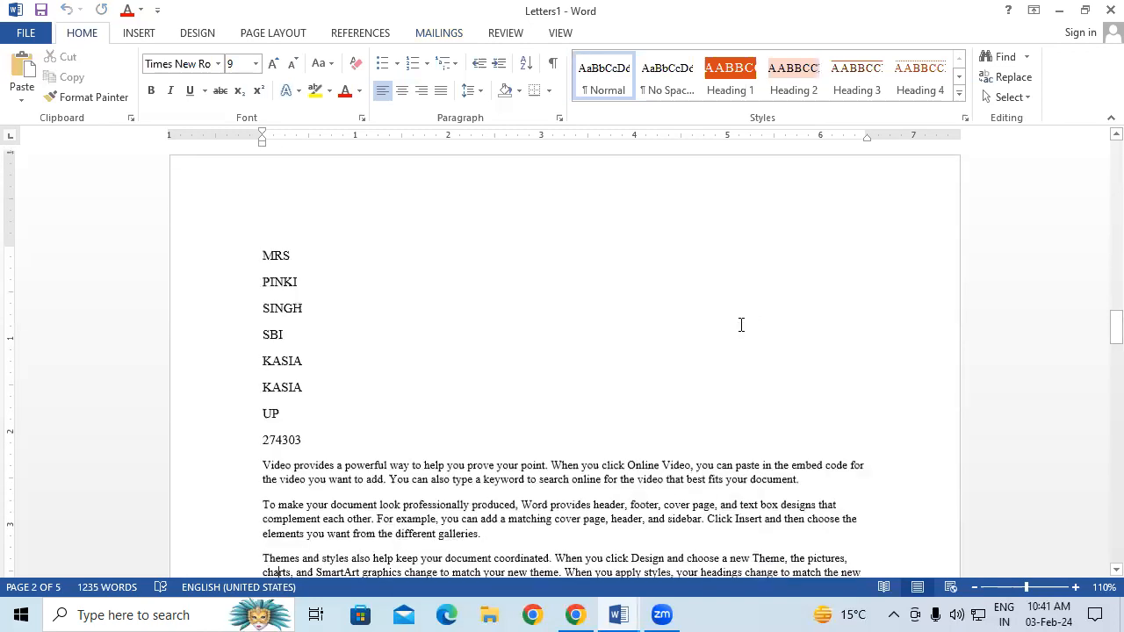
pyautogui.press('Down')
pyautogui.press('Down')
pyautogui.press('Down')
pyautogui.press('Down')
pyautogui.press('Down')
pyautogui.press('Down')
pyautogui.press('Down')
pyautogui.press('Down')
pyautogui.press('Down')
pyautogui.press('Down')
pyautogui.press('Down')
pyautogui.press('Down')
pyautogui.press('Down')
pyautogui.press('Down')
pyautogui.press('Down')
pyautogui.press('Down')
pyautogui.press('Down')
pyautogui.press('Down')
pyautogui.press('Down')
pyautogui.press('Down')
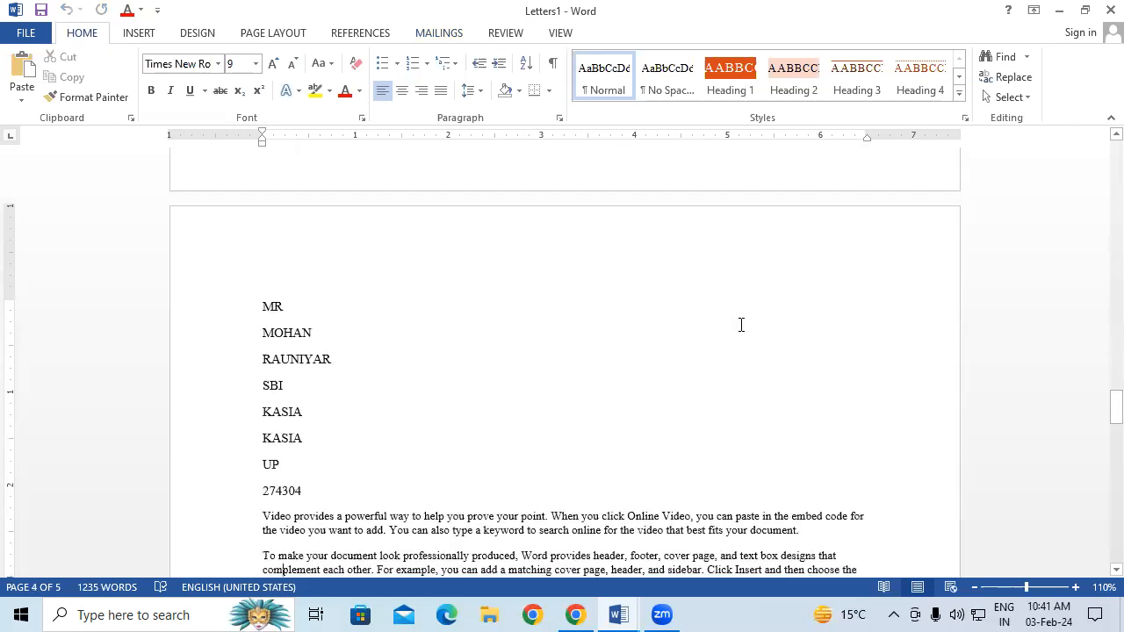
pyautogui.press('Down')
pyautogui.press('Down')
pyautogui.press('Down')
pyautogui.press('Down')
pyautogui.press('Down')
pyautogui.press('Down')
pyautogui.press('Down')
pyautogui.press('Down')
pyautogui.press('Down')
pyautogui.press('Down')
pyautogui.press('Down')
pyautogui.press('Down')
pyautogui.press('Down')
pyautogui.press('Down')
pyautogui.press('Down')
pyautogui.press('Down')
pyautogui.press('Down')
pyautogui.press('Down')
pyautogui.press('Down')
pyautogui.press('Down')
pyautogui.press('Down')
pyautogui.press('Down')
pyautogui.press('Down')
pyautogui.press('Down')
pyautogui.press('Down')
pyautogui.press('Down')
pyautogui.press('Down')
pyautogui.press('Down')
pyautogui.press('Down')
pyautogui.press('Down')
pyautogui.press('Down')
pyautogui.press('Down')
pyautogui.press('Down')
pyautogui.press('Down')
pyautogui.press('Down')
pyautogui.press('Down')
pyautogui.press('Down')
pyautogui.press('Down')
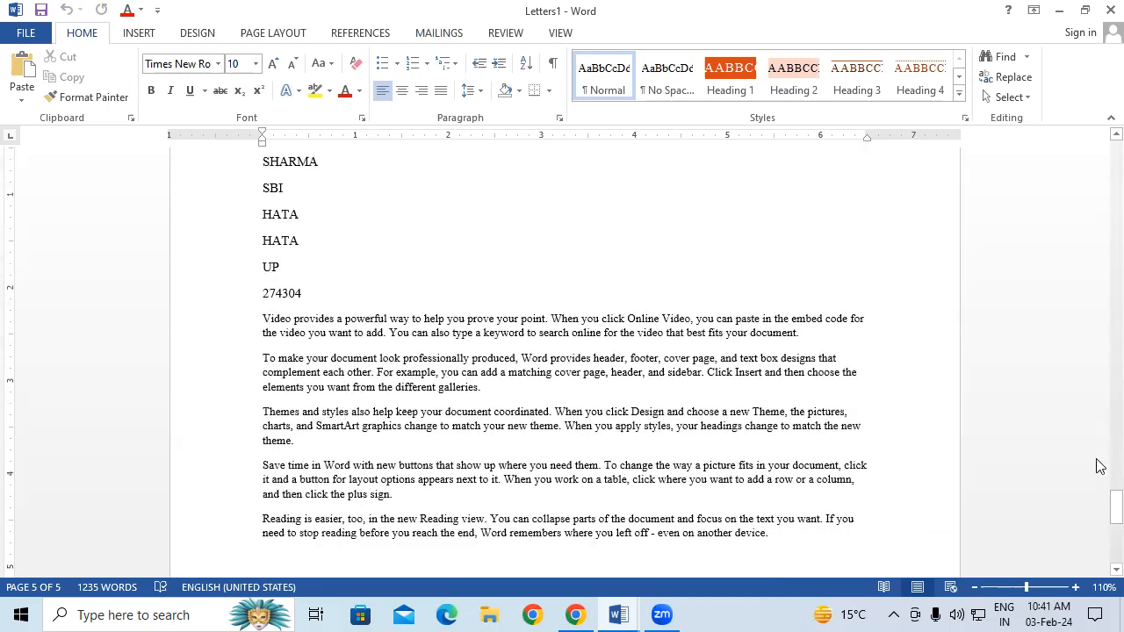
# Select the letter text and bring up the Print preview with Ctrl+P
pyautogui.moveTo(1115, 510); pyautogui.dragTo(1107, 169)
pyautogui.moveTo(261, 185); pyautogui.dragTo(806, 314)
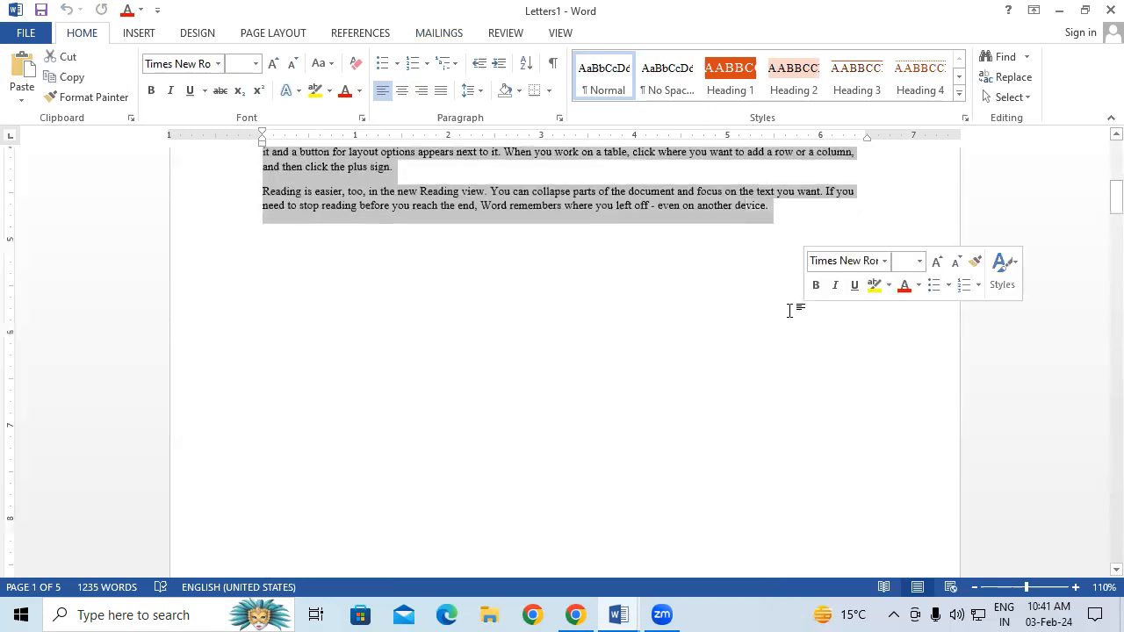
pyautogui.scroll(2, 696, 386)
pyautogui.scroll(8, 694, 387)
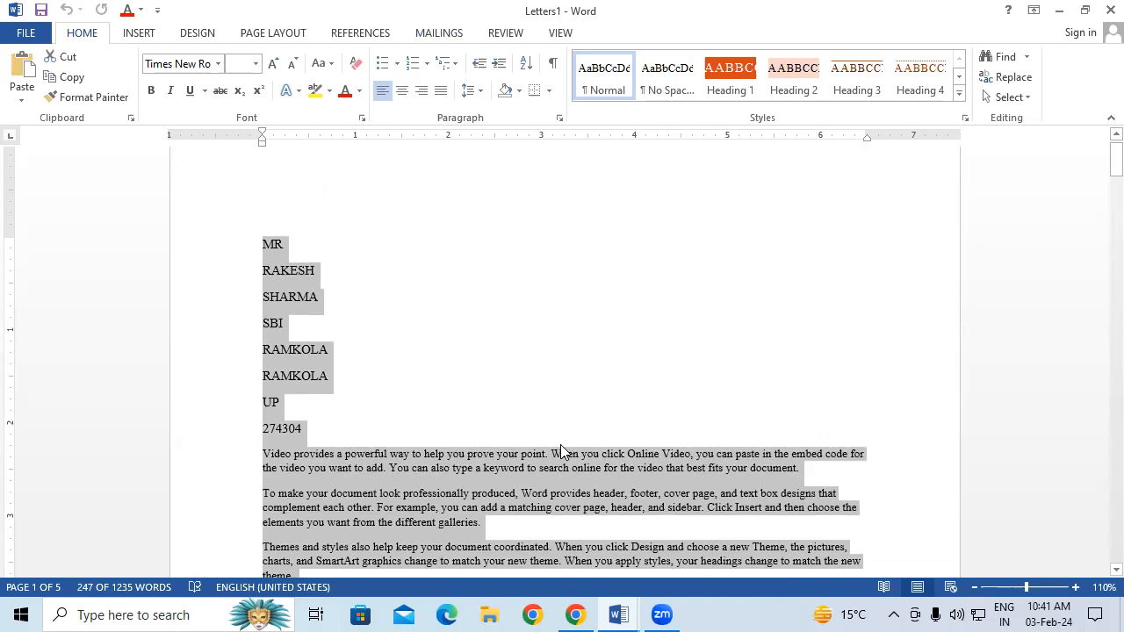
pyautogui.hotkey('ctrl', 'p')
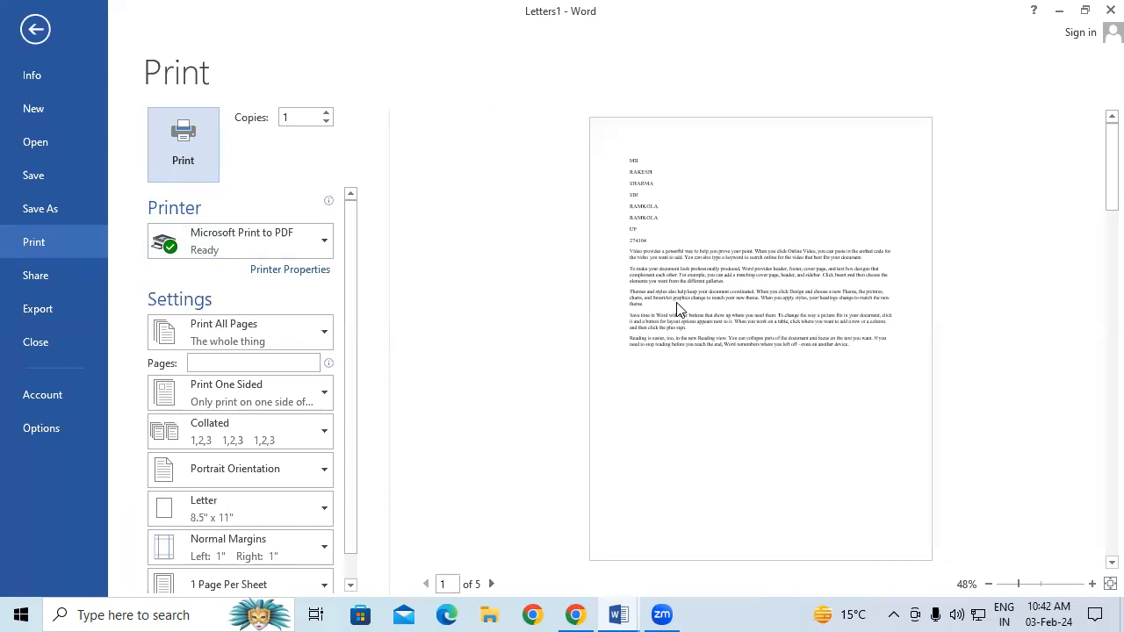
# Leave Print for the editable Letters1 document and scroll down to the second employee's letter
pyautogui.click(42, 31)
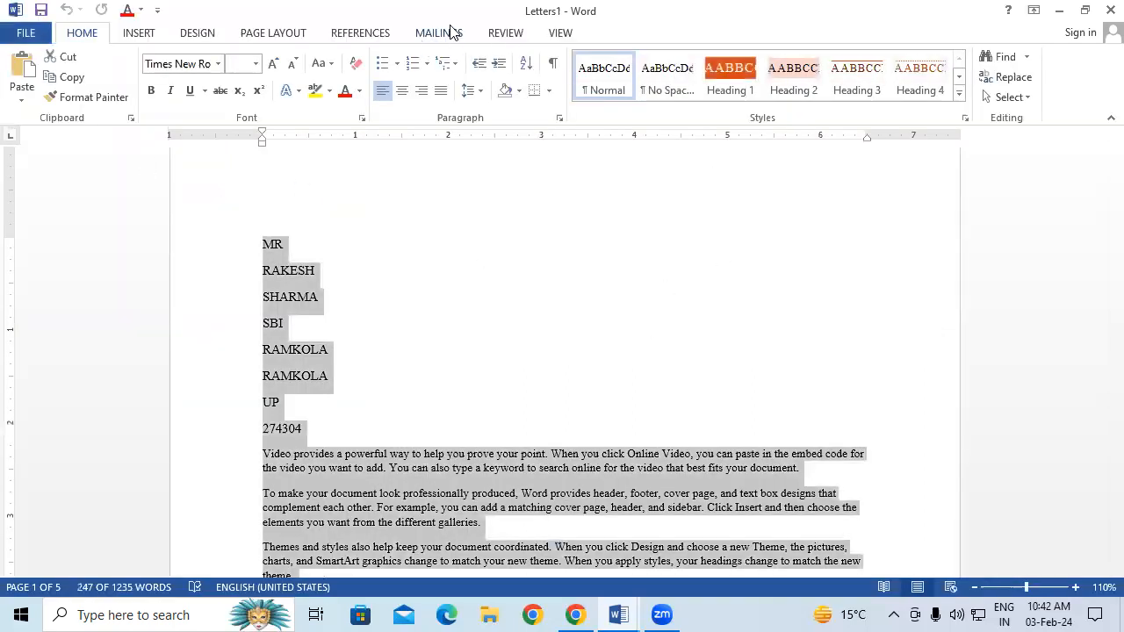
pyautogui.click(437, 32)
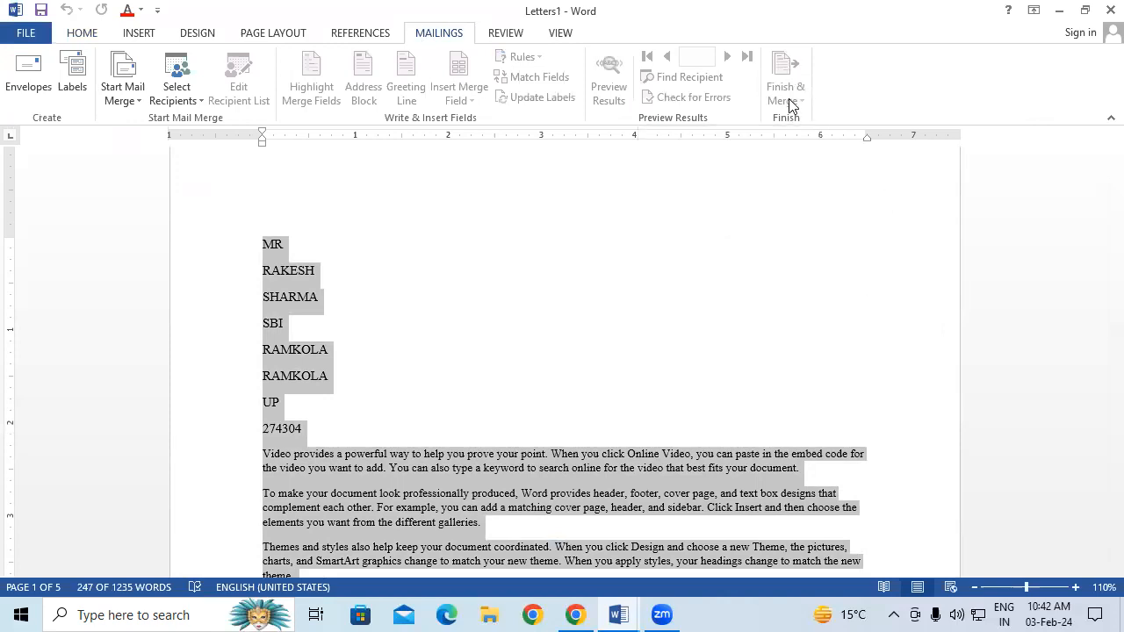
pyautogui.click(389, 278)
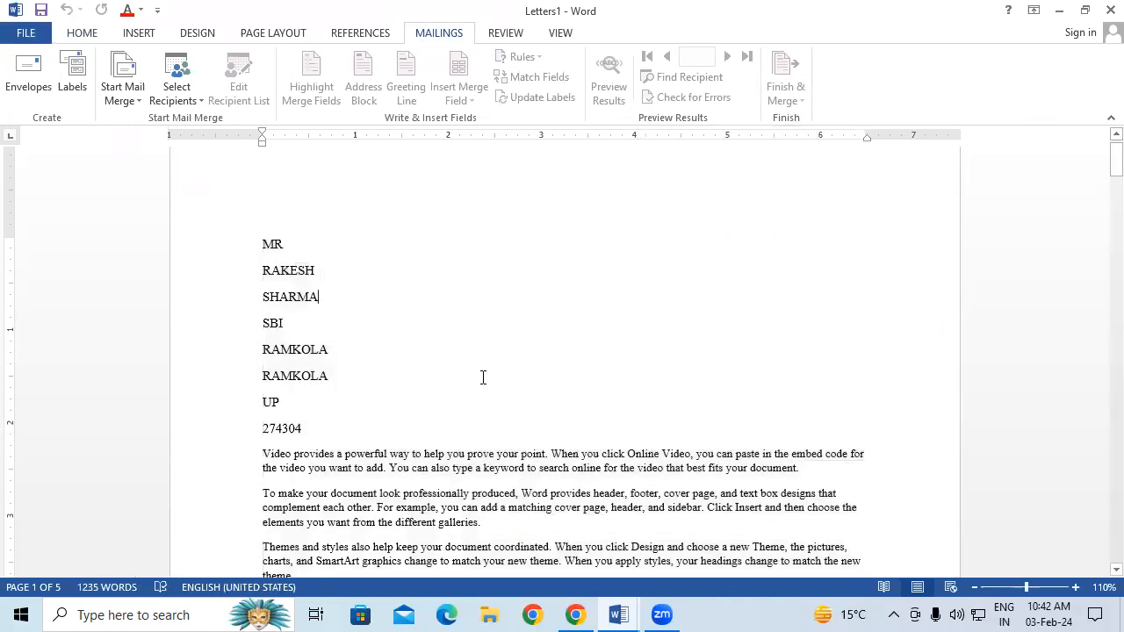
pyautogui.scroll(-8, 483, 377)
pyautogui.scroll(-10, 496, 375)
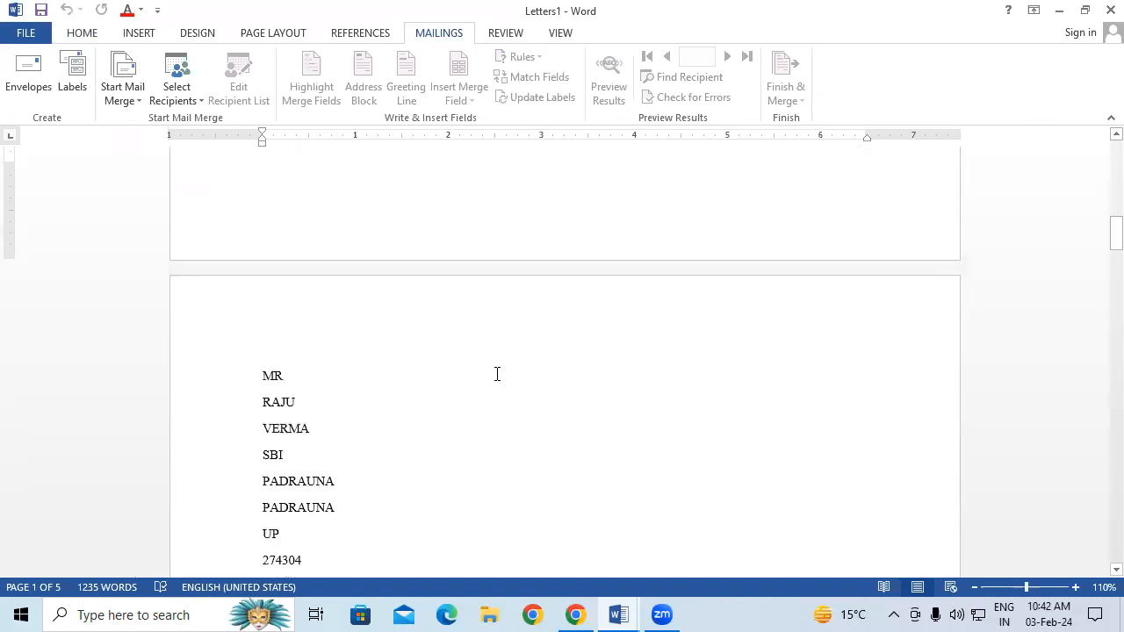
pyautogui.scroll(-2, 497, 374)
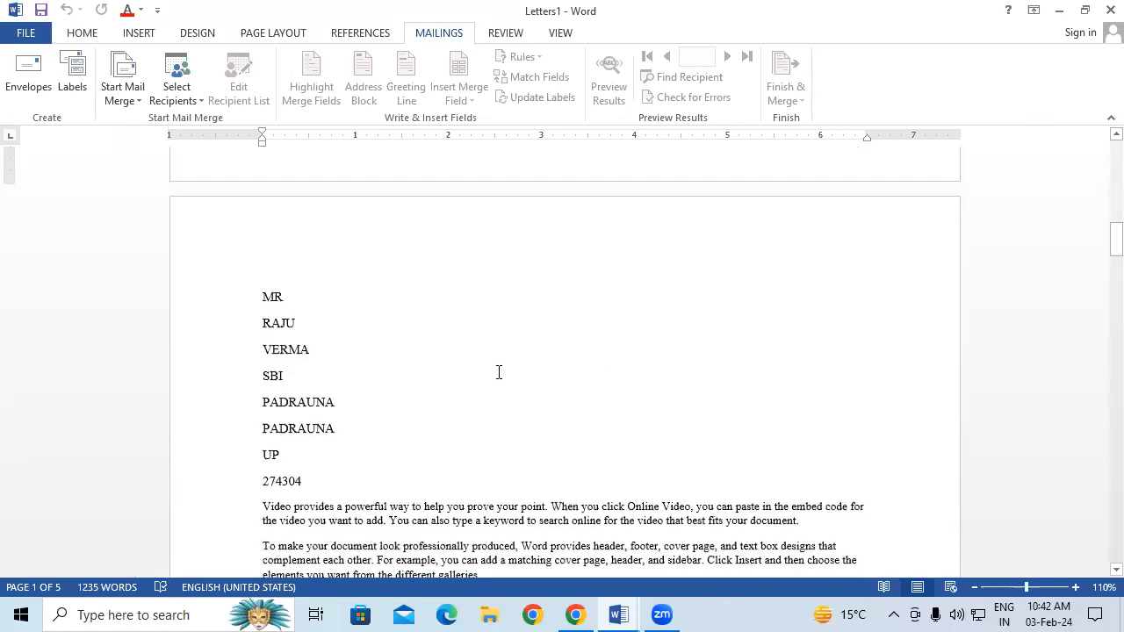